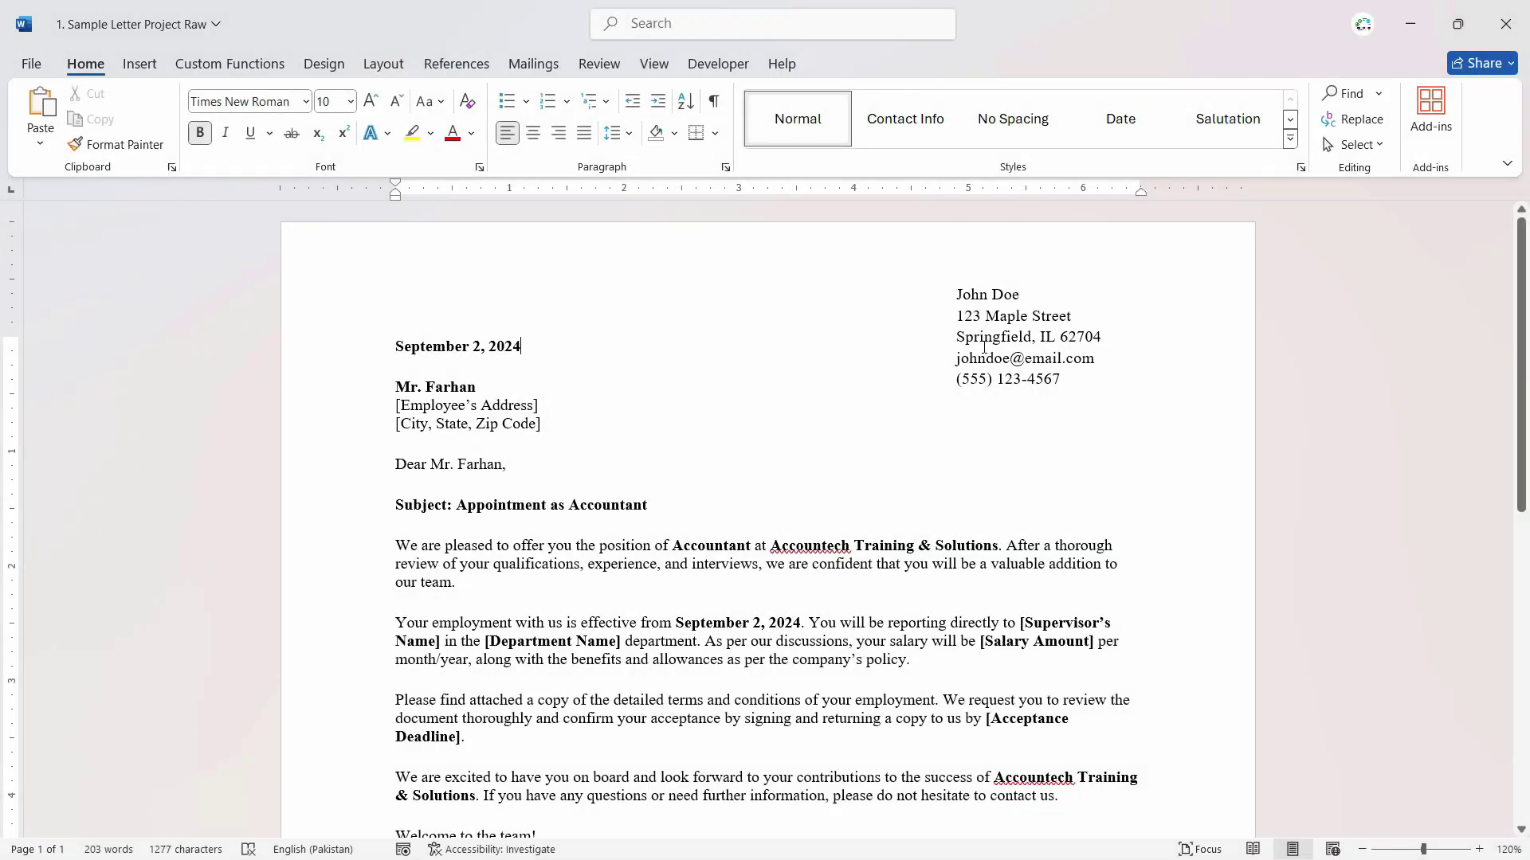
# Drag the contact-details box a little up and to the right, then reselect it
pyautogui.click(1006, 387)
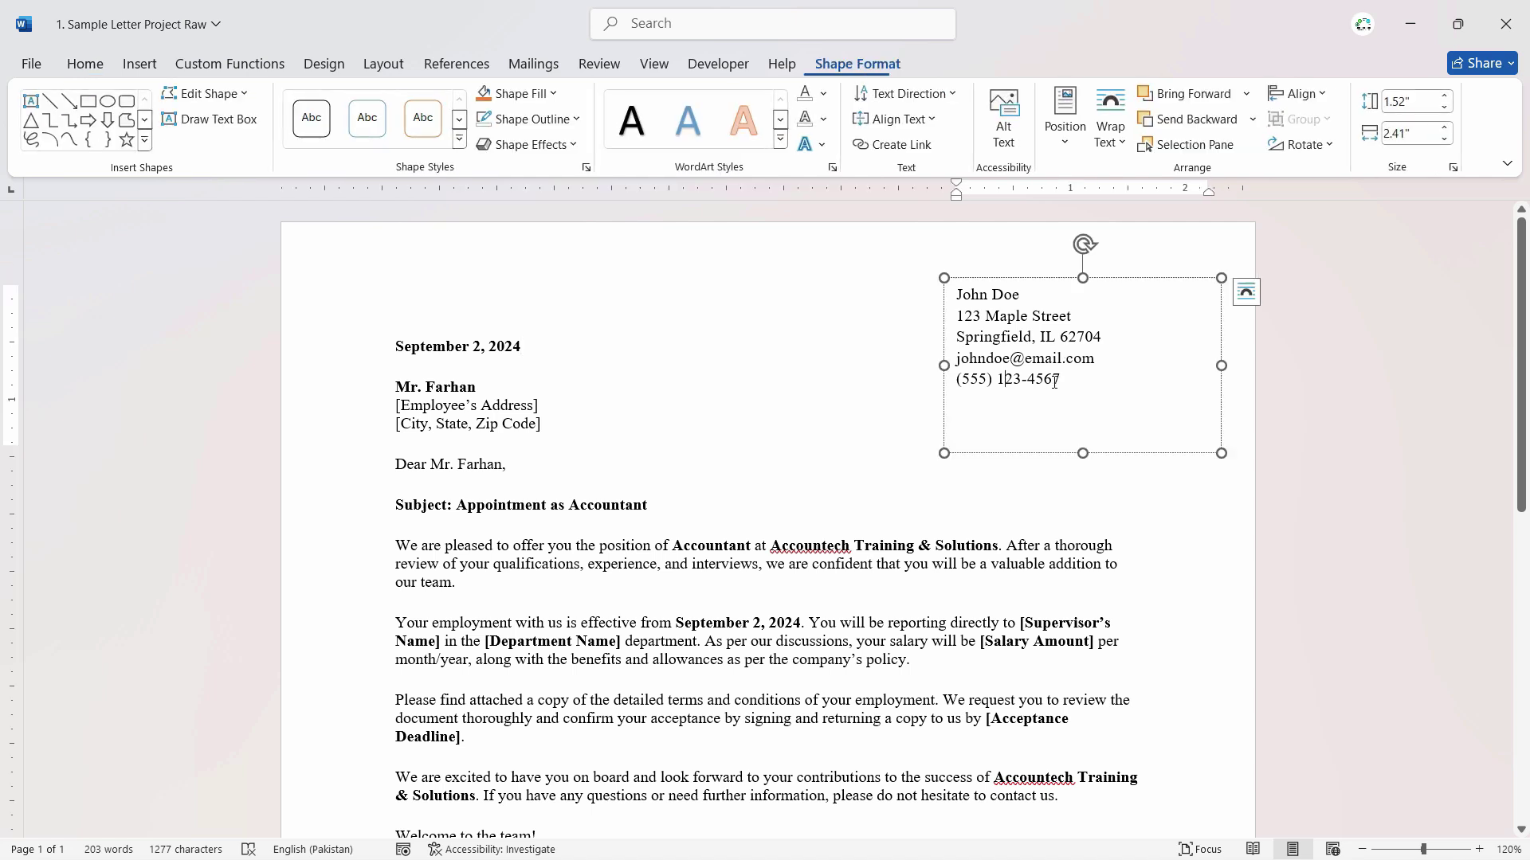
pyautogui.click(782, 361)
pyautogui.click(1004, 306)
pyautogui.moveTo(1045, 278); pyautogui.dragTo(1053, 252)
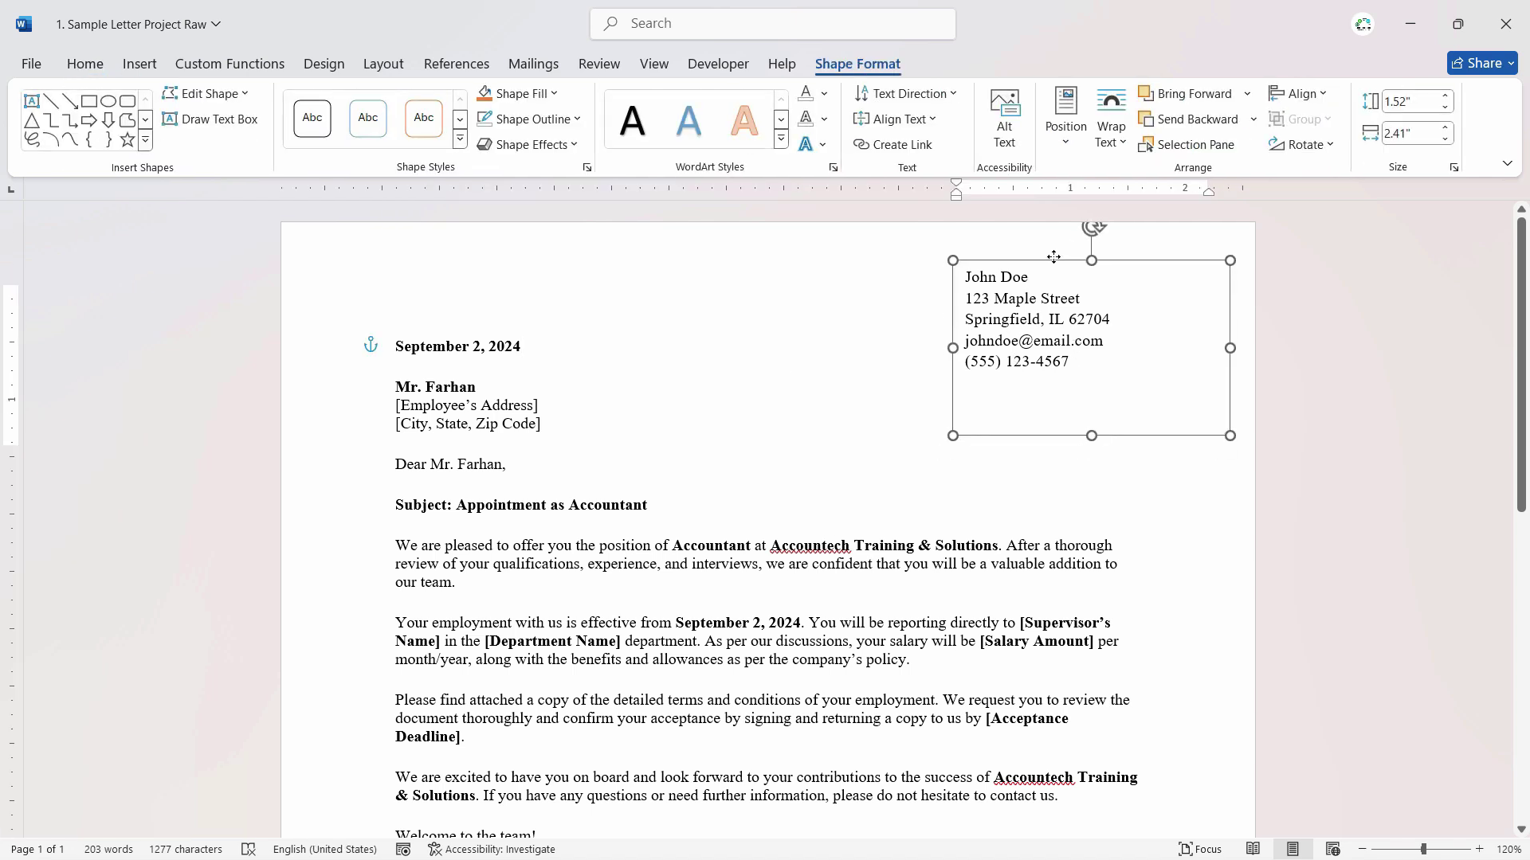
pyautogui.click(690, 280)
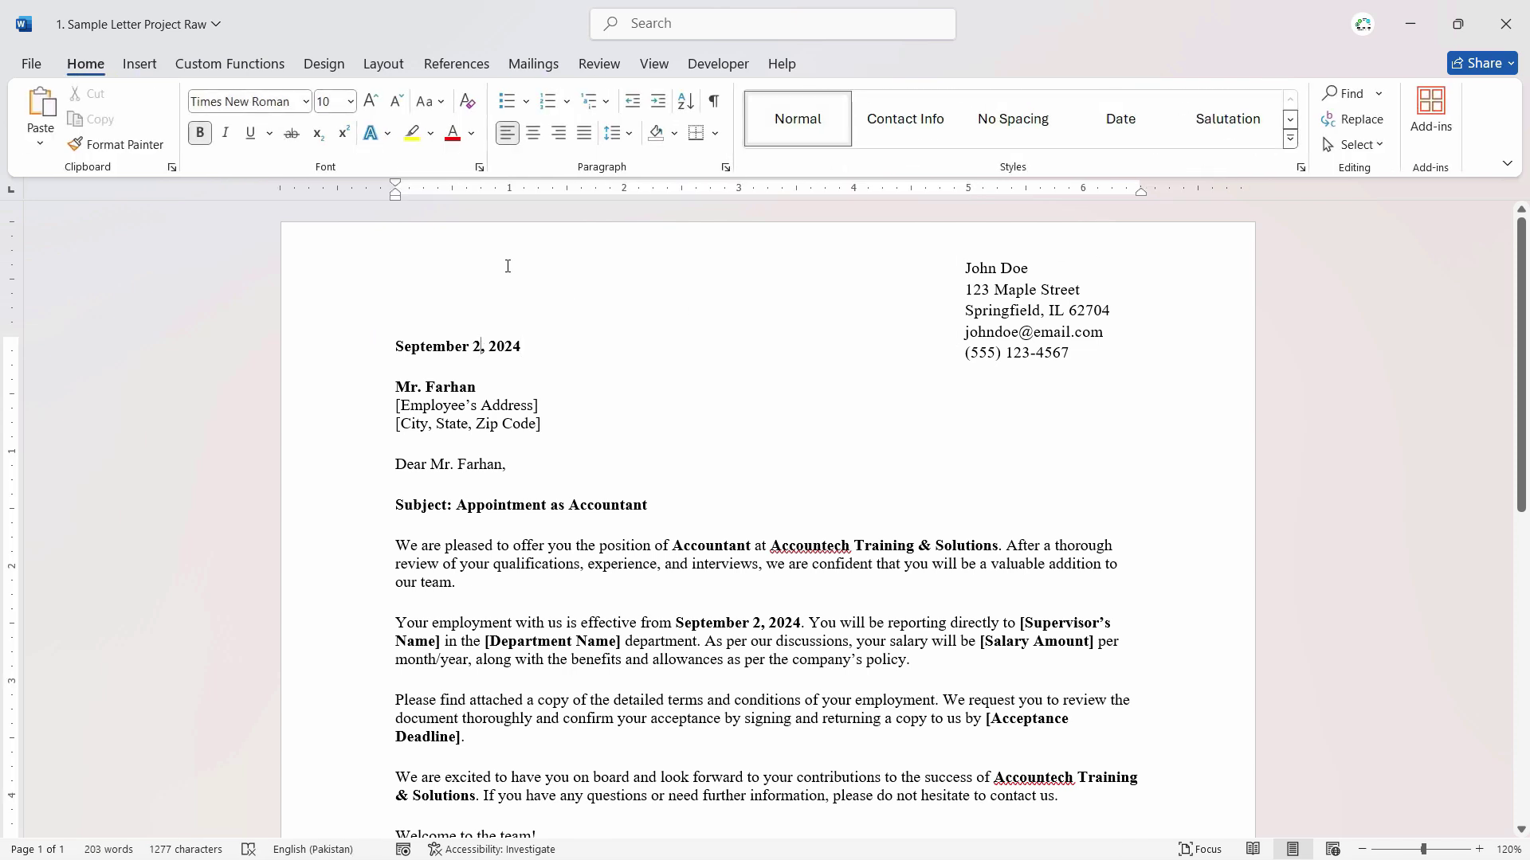
pyautogui.click(947, 338)
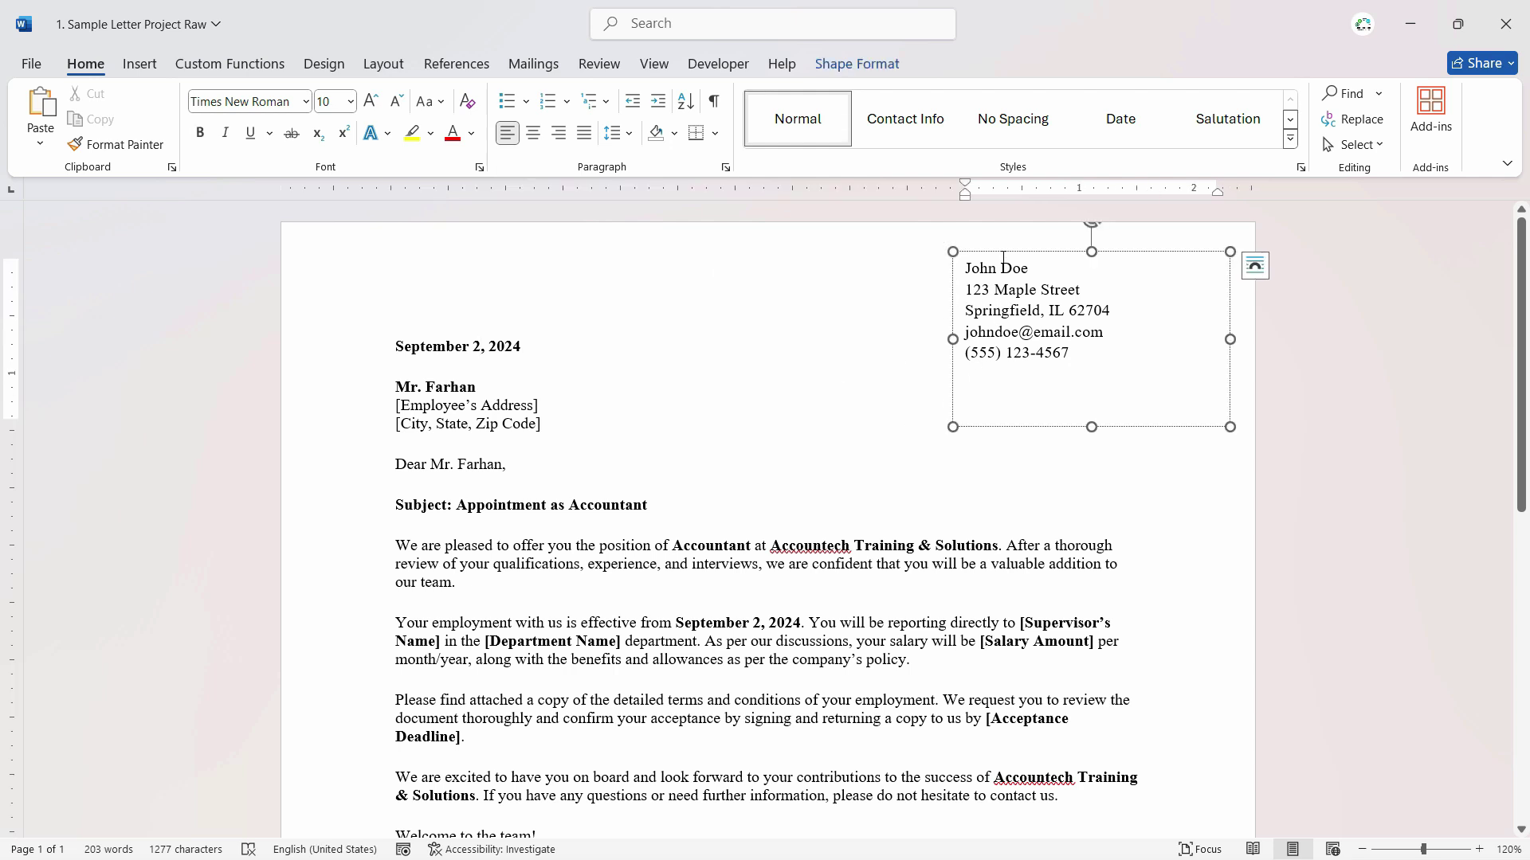
# Drag the contact box down in stages until its first line is level with the date
pyautogui.moveTo(1008, 268)
pyautogui.mouseDown()
pyautogui.moveTo(718, 352)
pyautogui.moveTo(1010, 277)
pyautogui.moveTo(998, 268)
pyautogui.mouseUp()
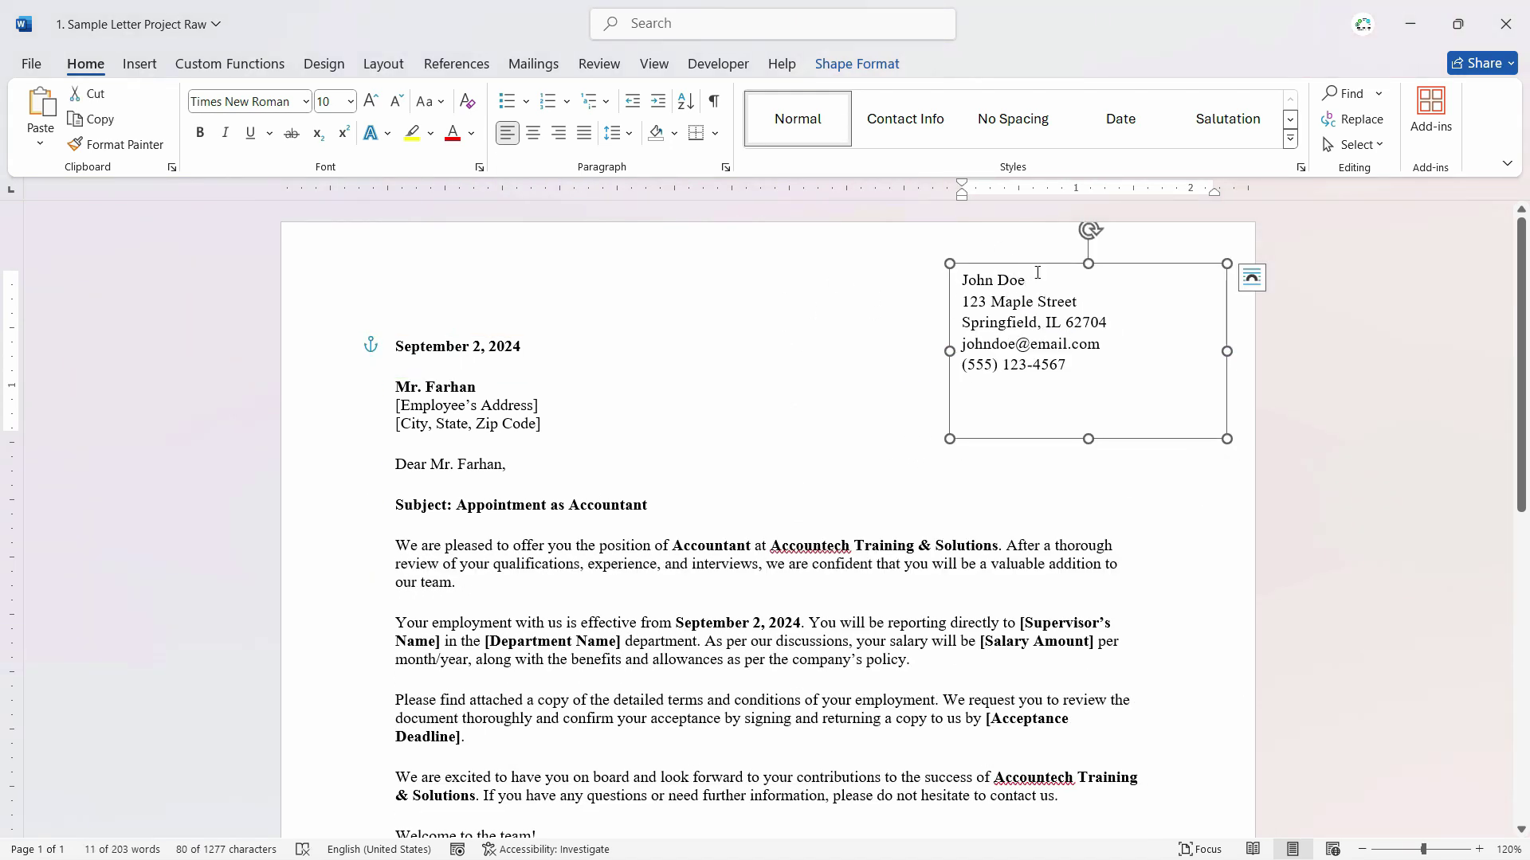
pyautogui.moveTo(1061, 257)
pyautogui.mouseDown()
pyautogui.moveTo(1066, 322)
pyautogui.moveTo(1052, 285)
pyautogui.mouseUp()
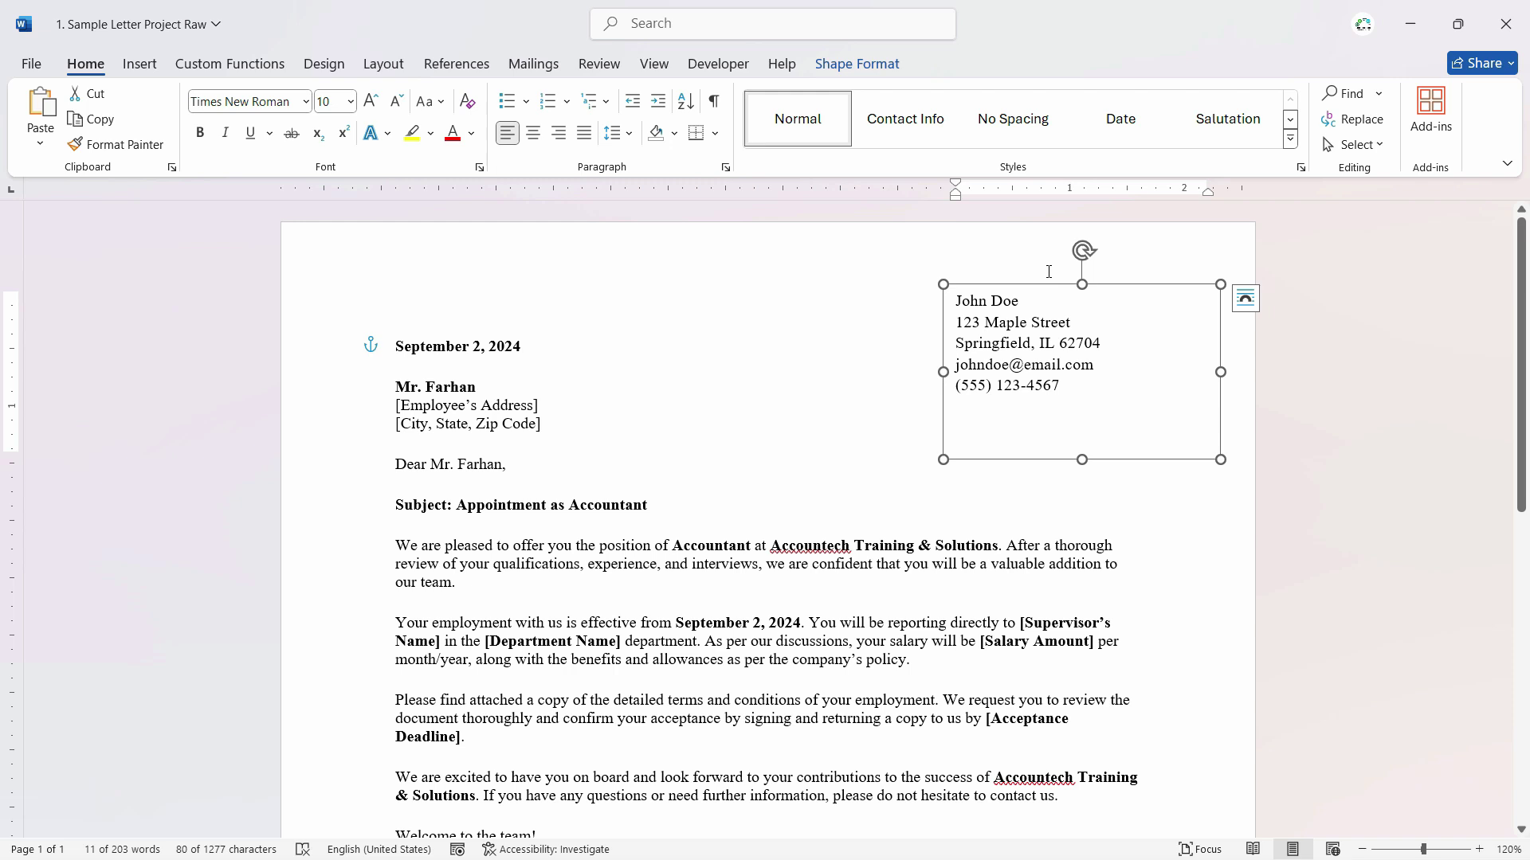
pyautogui.moveTo(1046, 286); pyautogui.dragTo(1045, 328)
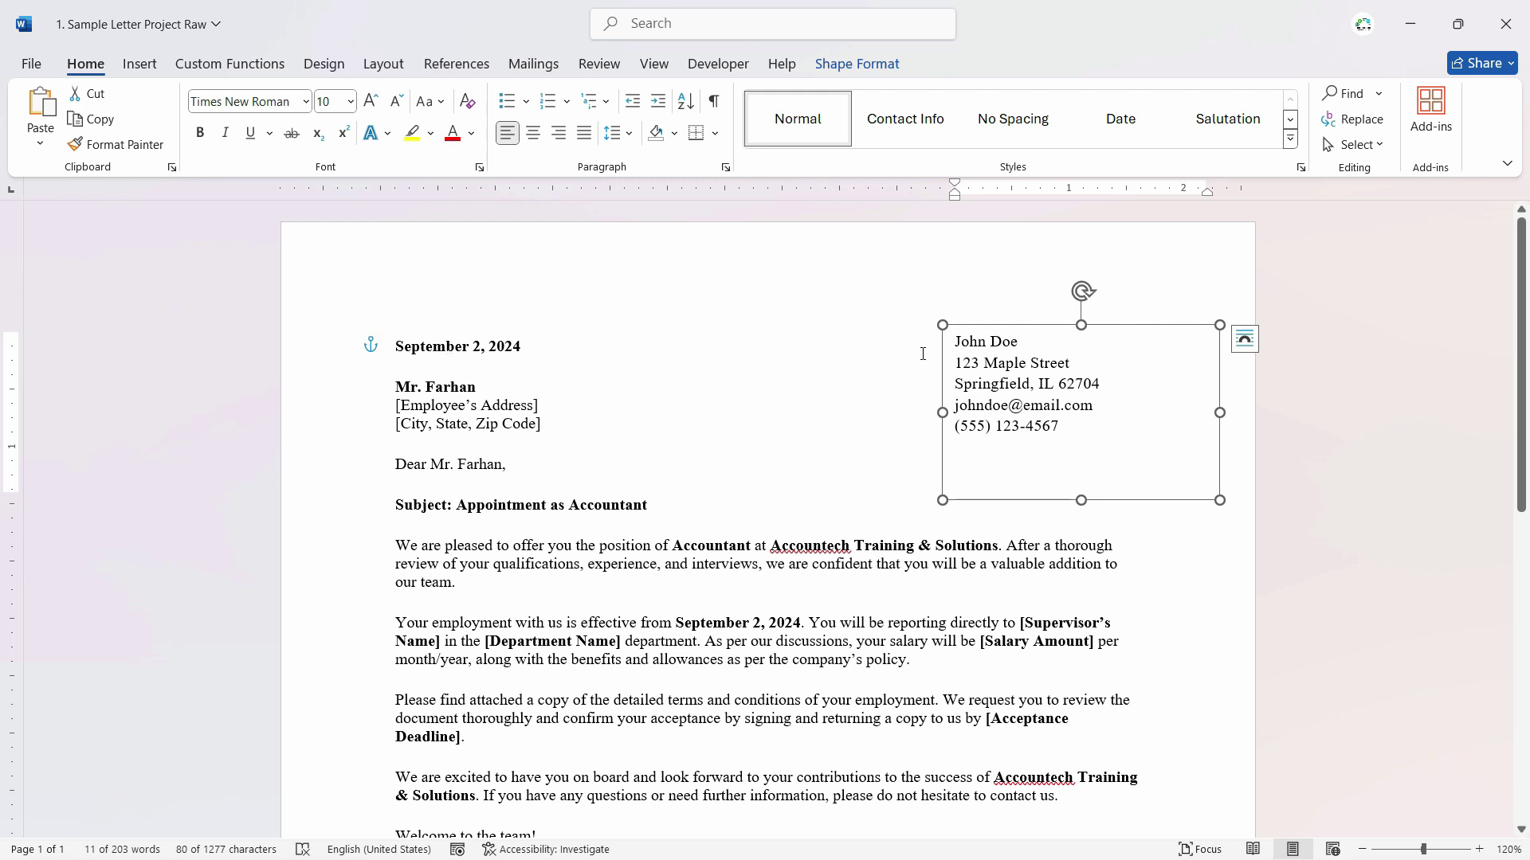
pyautogui.moveTo(985, 331); pyautogui.dragTo(989, 342)
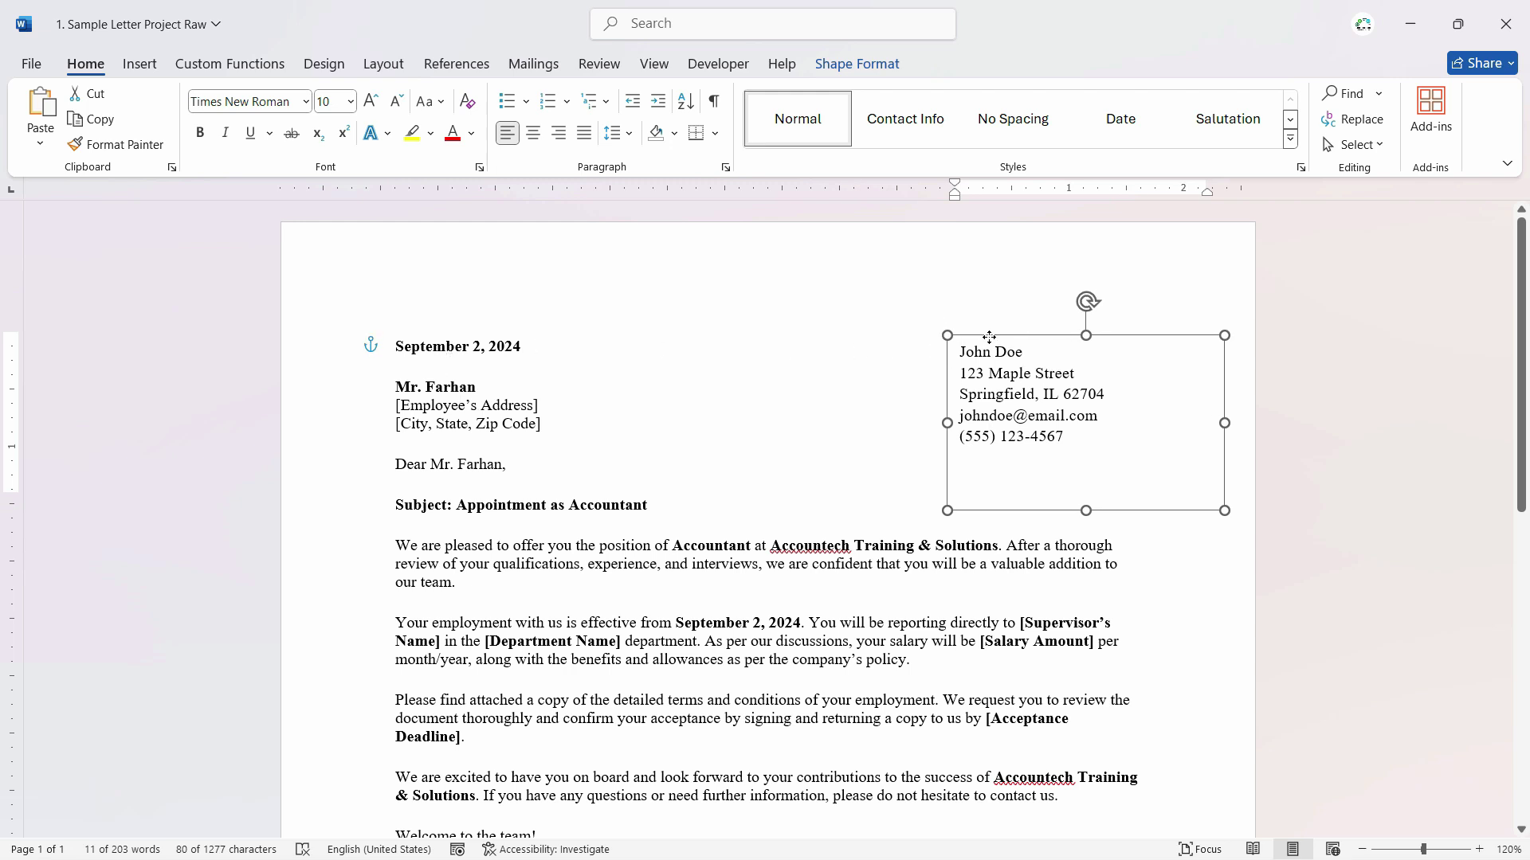
pyautogui.click(803, 392)
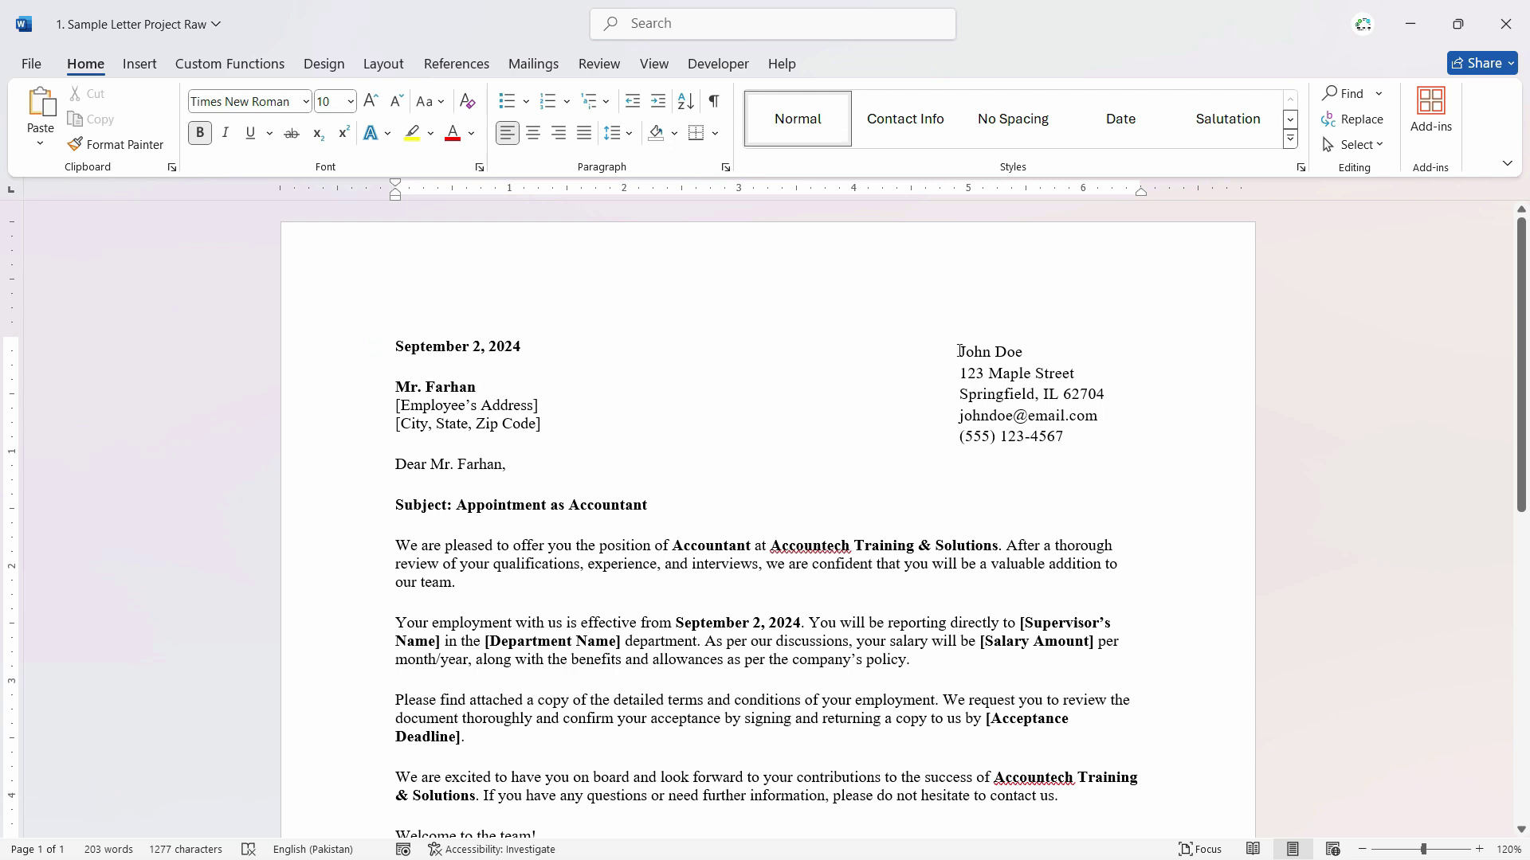
# Delete the whole contact-details text box and switch to the ChatGPT browser window
pyautogui.click(1032, 423)
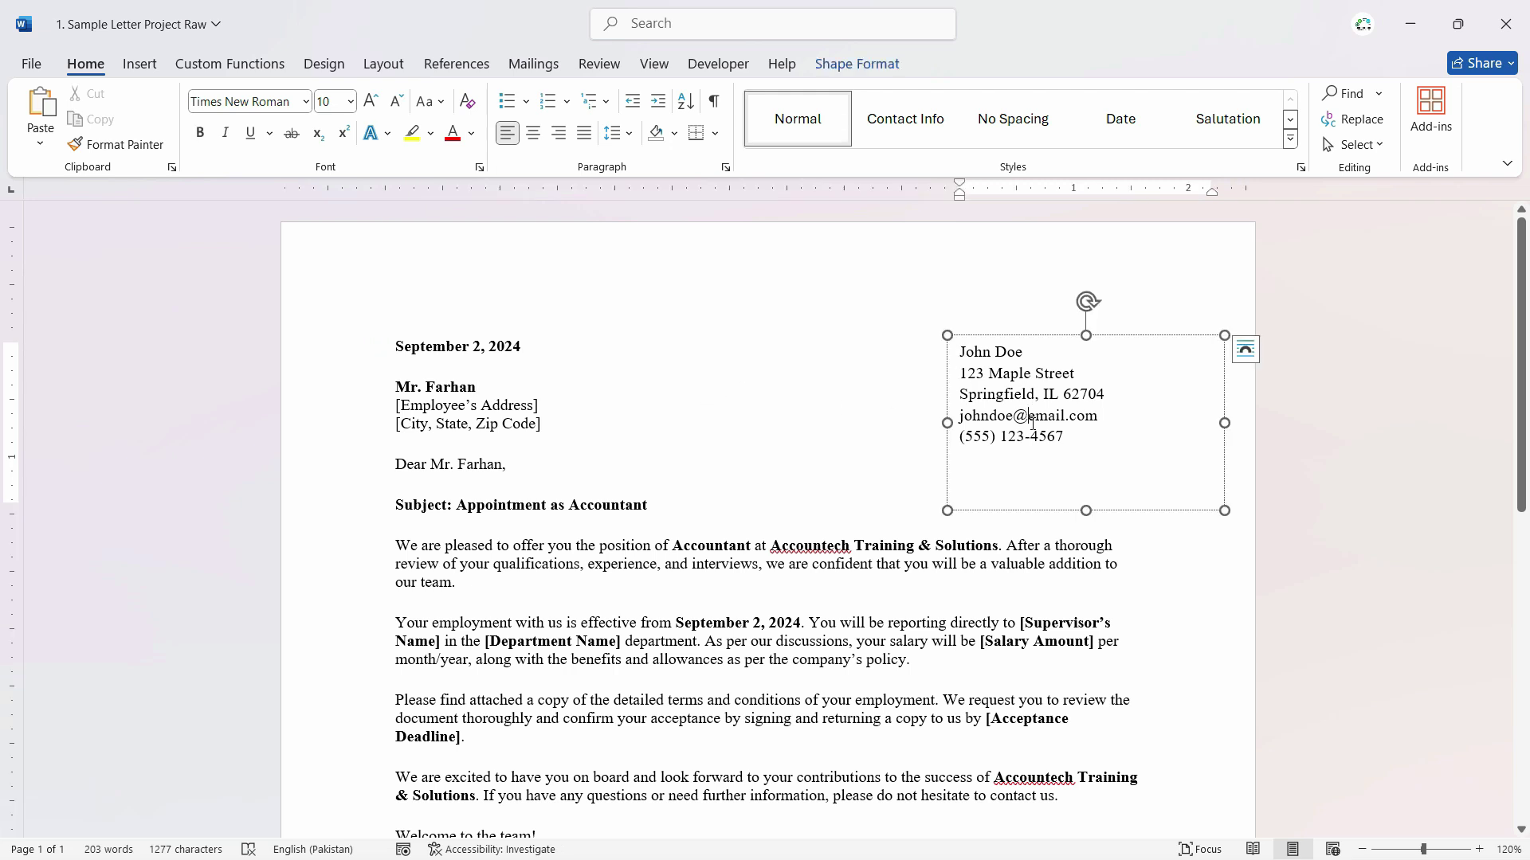
pyautogui.press('Escape')
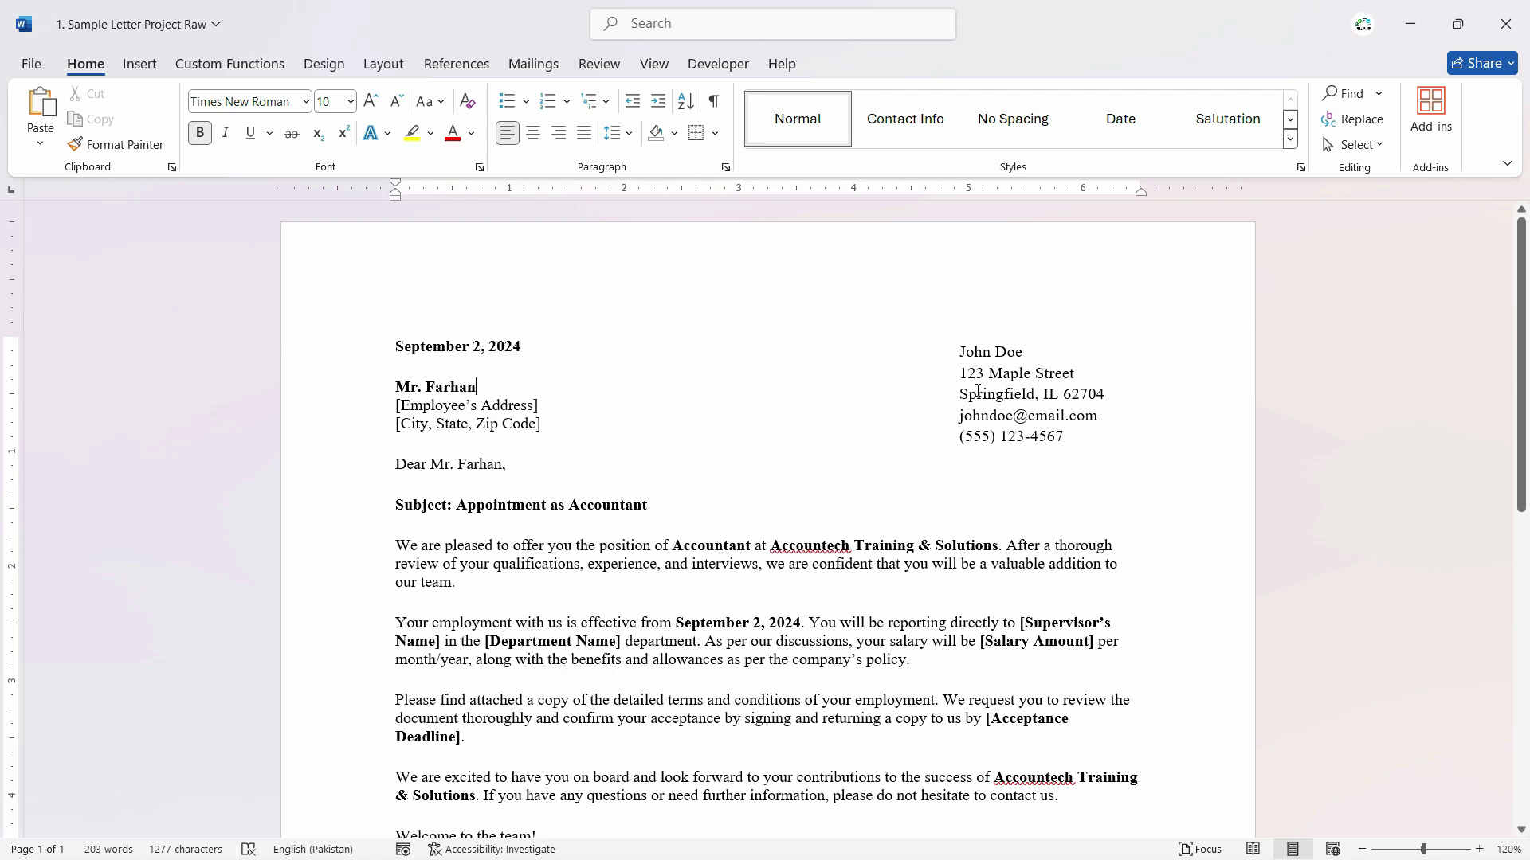
pyautogui.click(1016, 358)
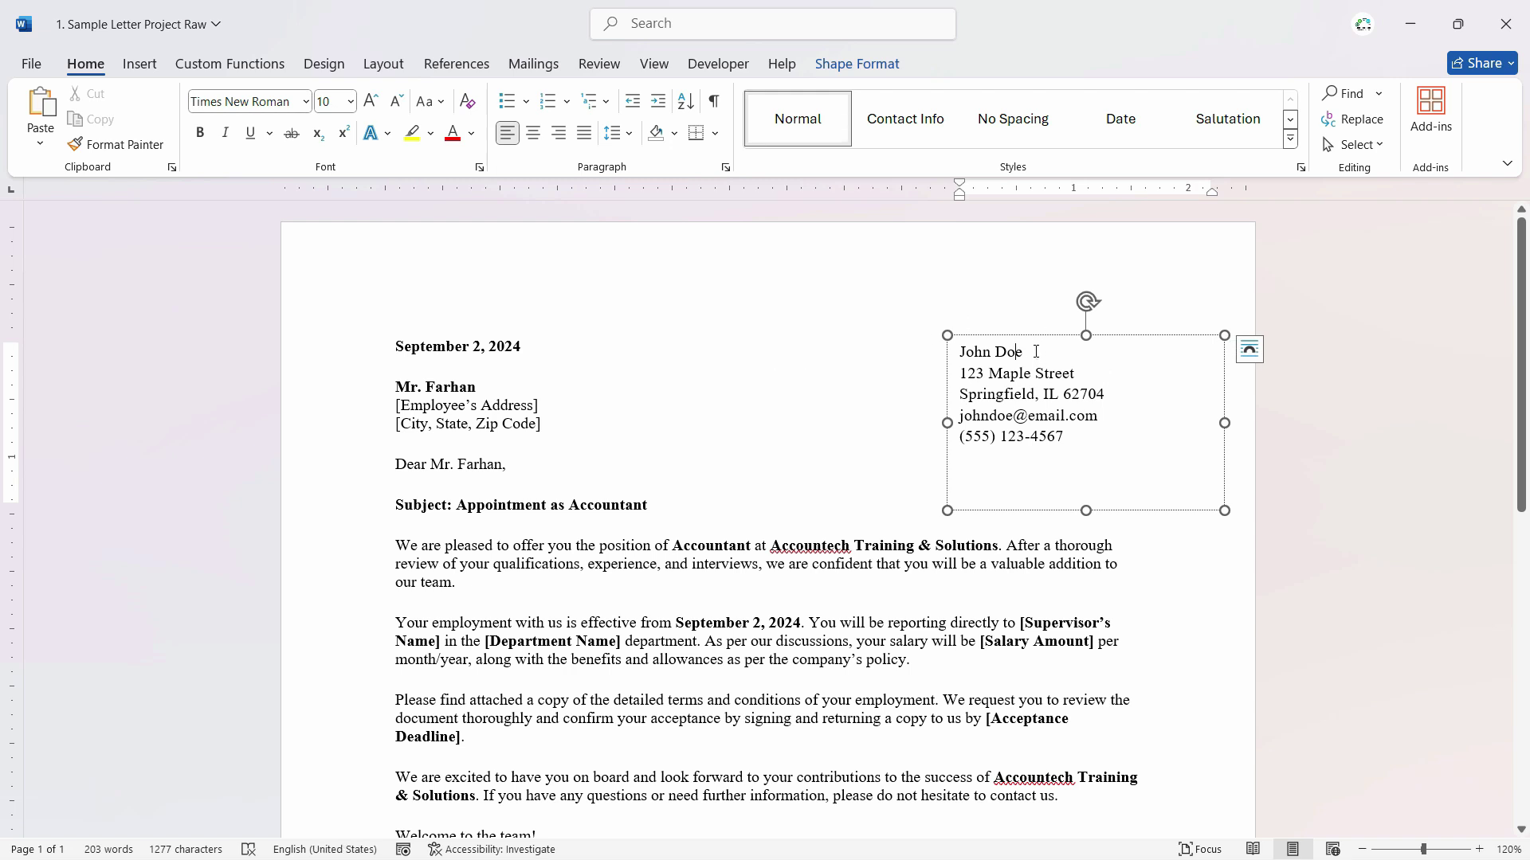
pyautogui.press('Escape')
pyautogui.press('Delete')
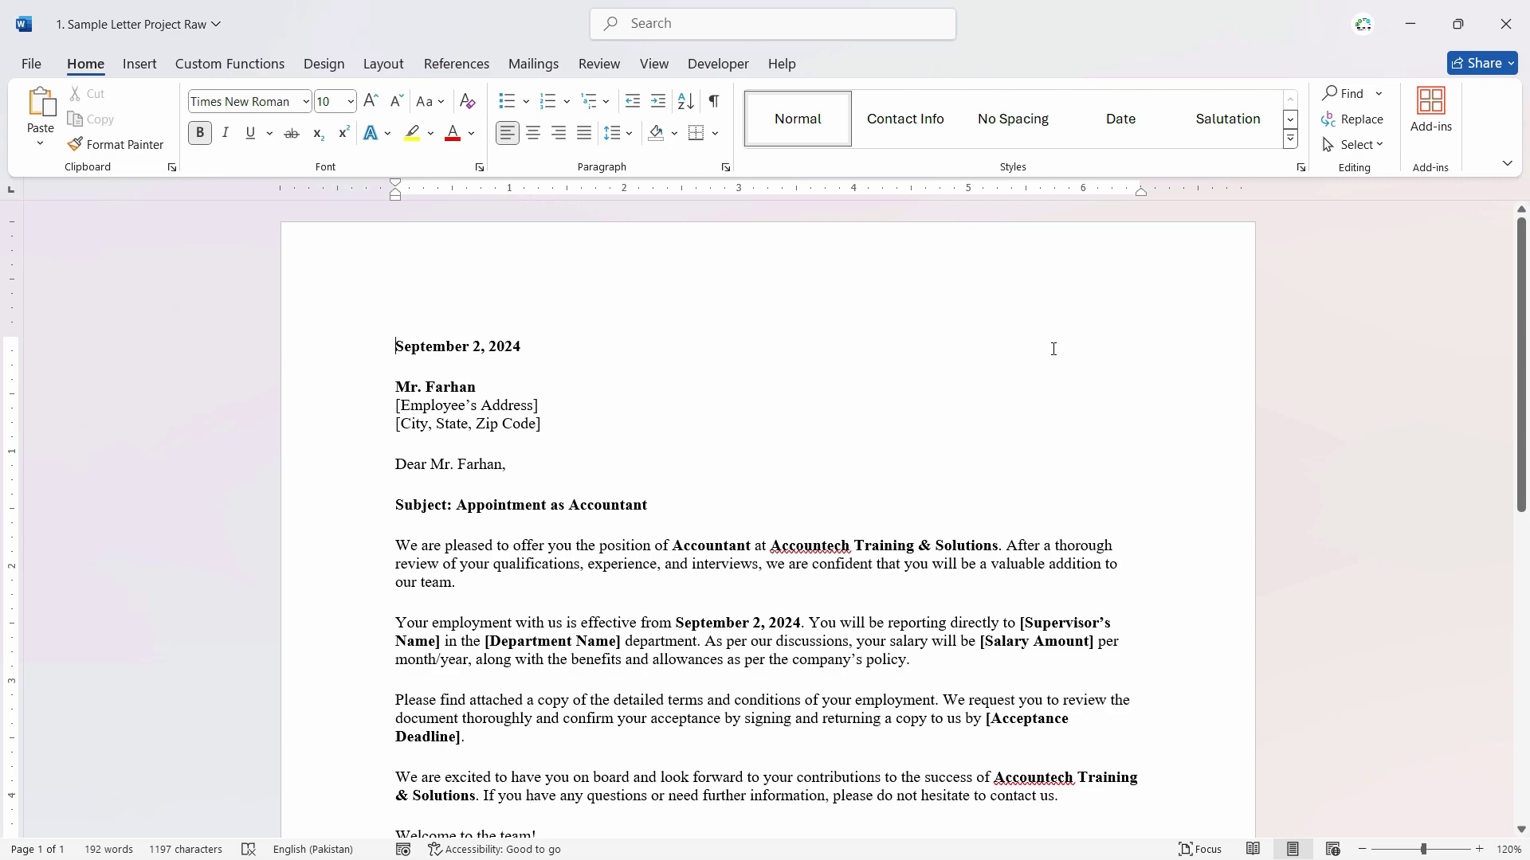
pyautogui.hotkey('alt', 'Tab')
# Scroll back through the ChatGPT chat and cancel the AIPRM account-connection popup
pyautogui.scroll(10, 973, 488)
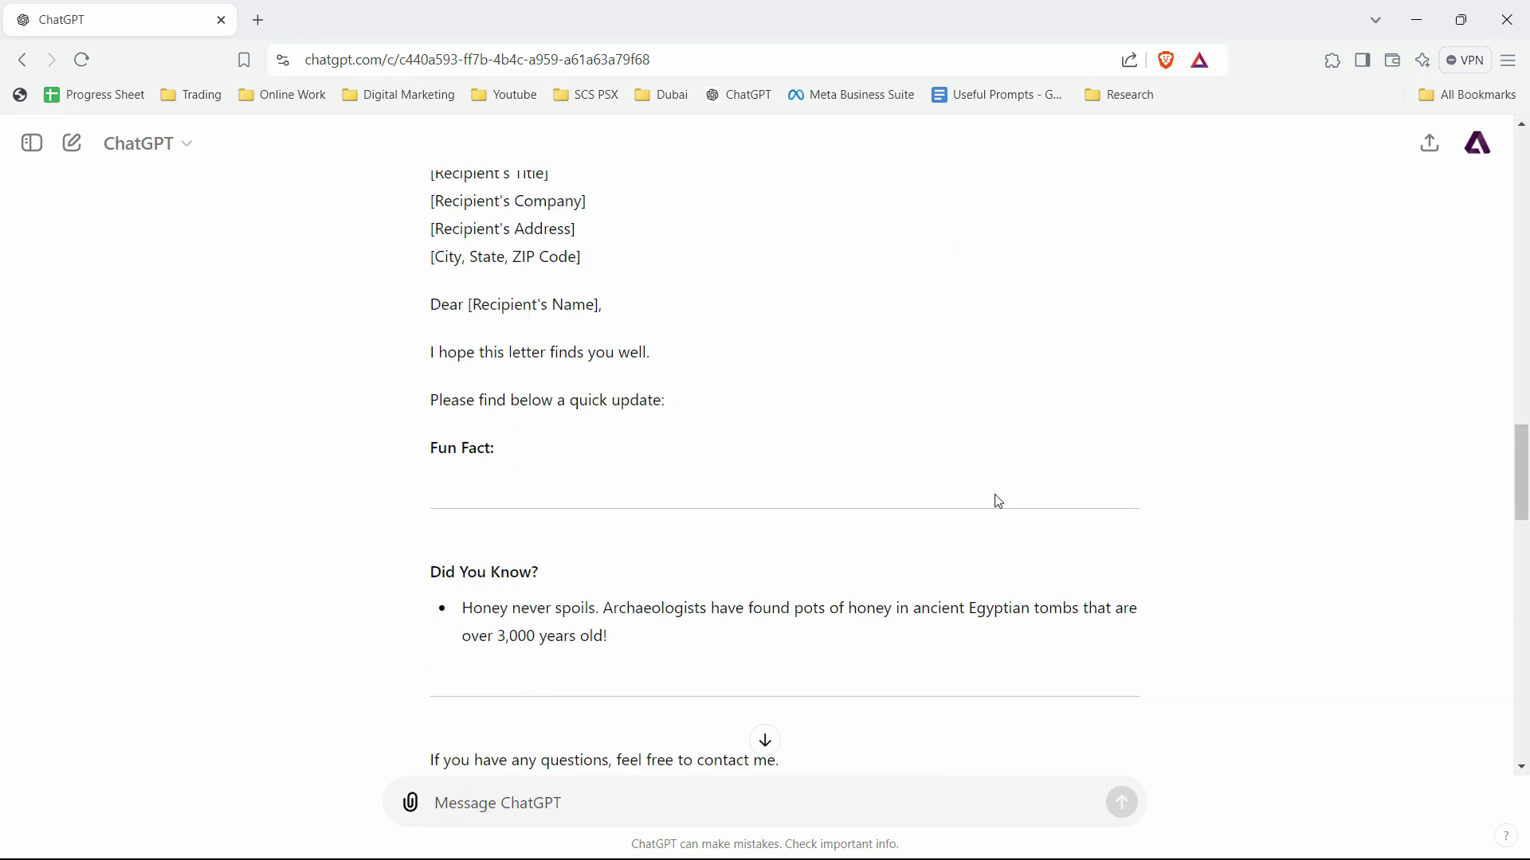
pyautogui.scroll(10, 987, 494)
pyautogui.scroll(10, 1001, 504)
pyautogui.scroll(4, 1002, 505)
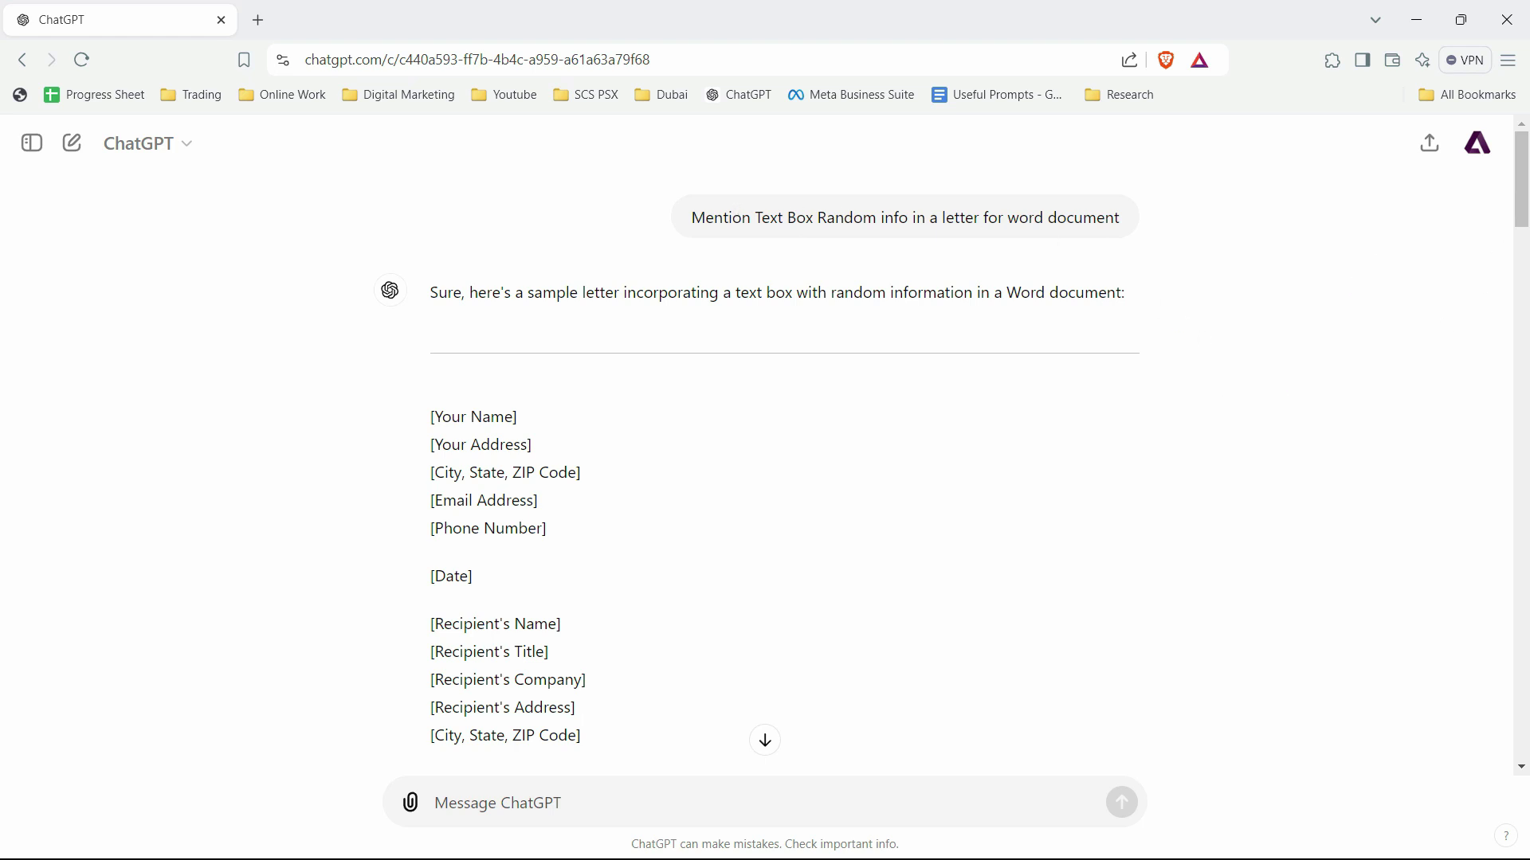
pyautogui.moveTo(1526, 231); pyautogui.dragTo(1526, 364)
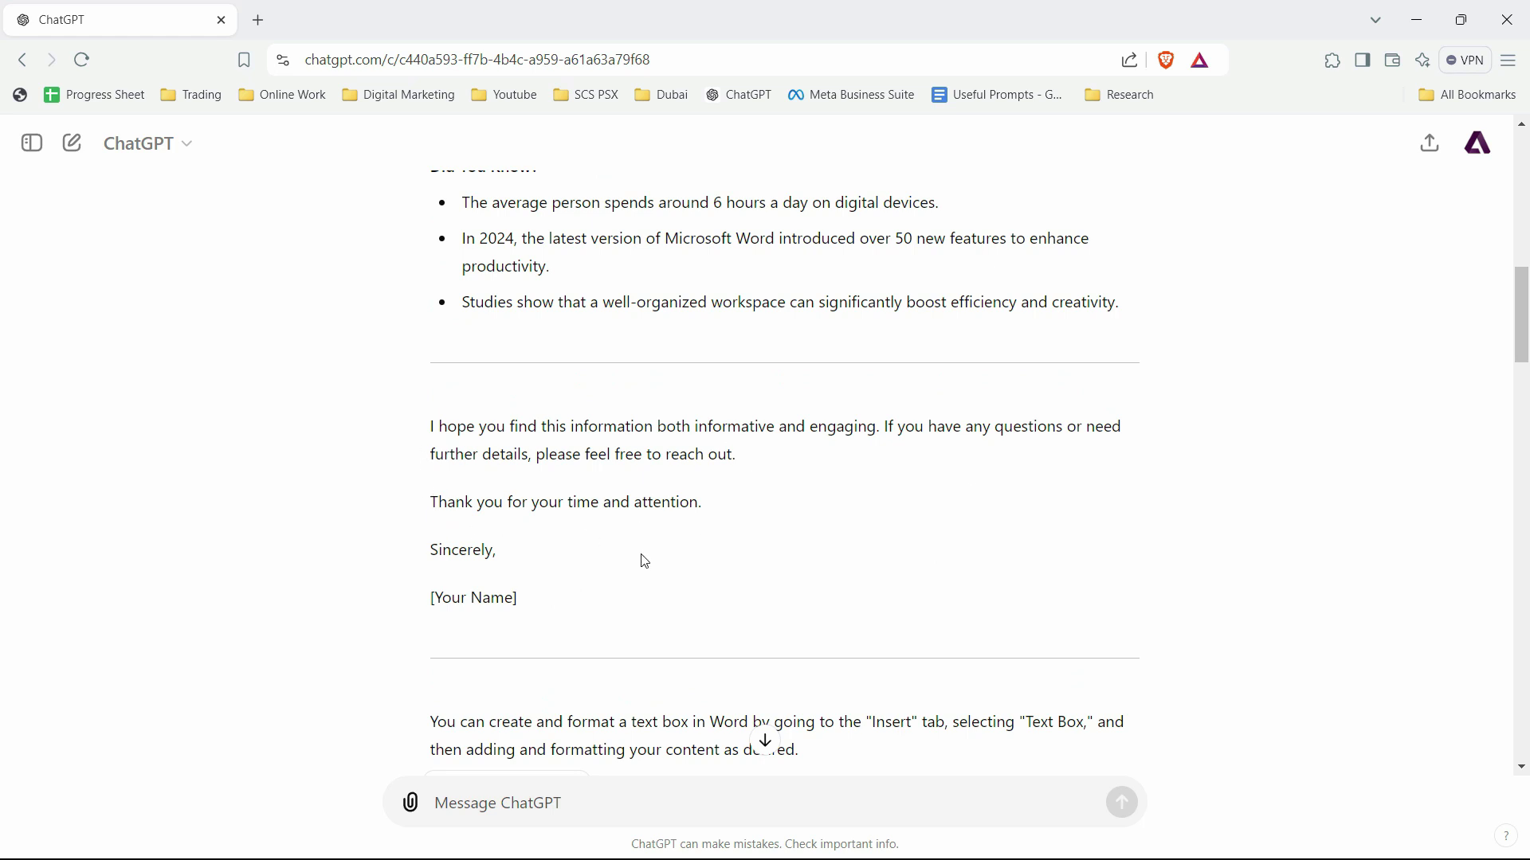
pyautogui.scroll(-4, 646, 562)
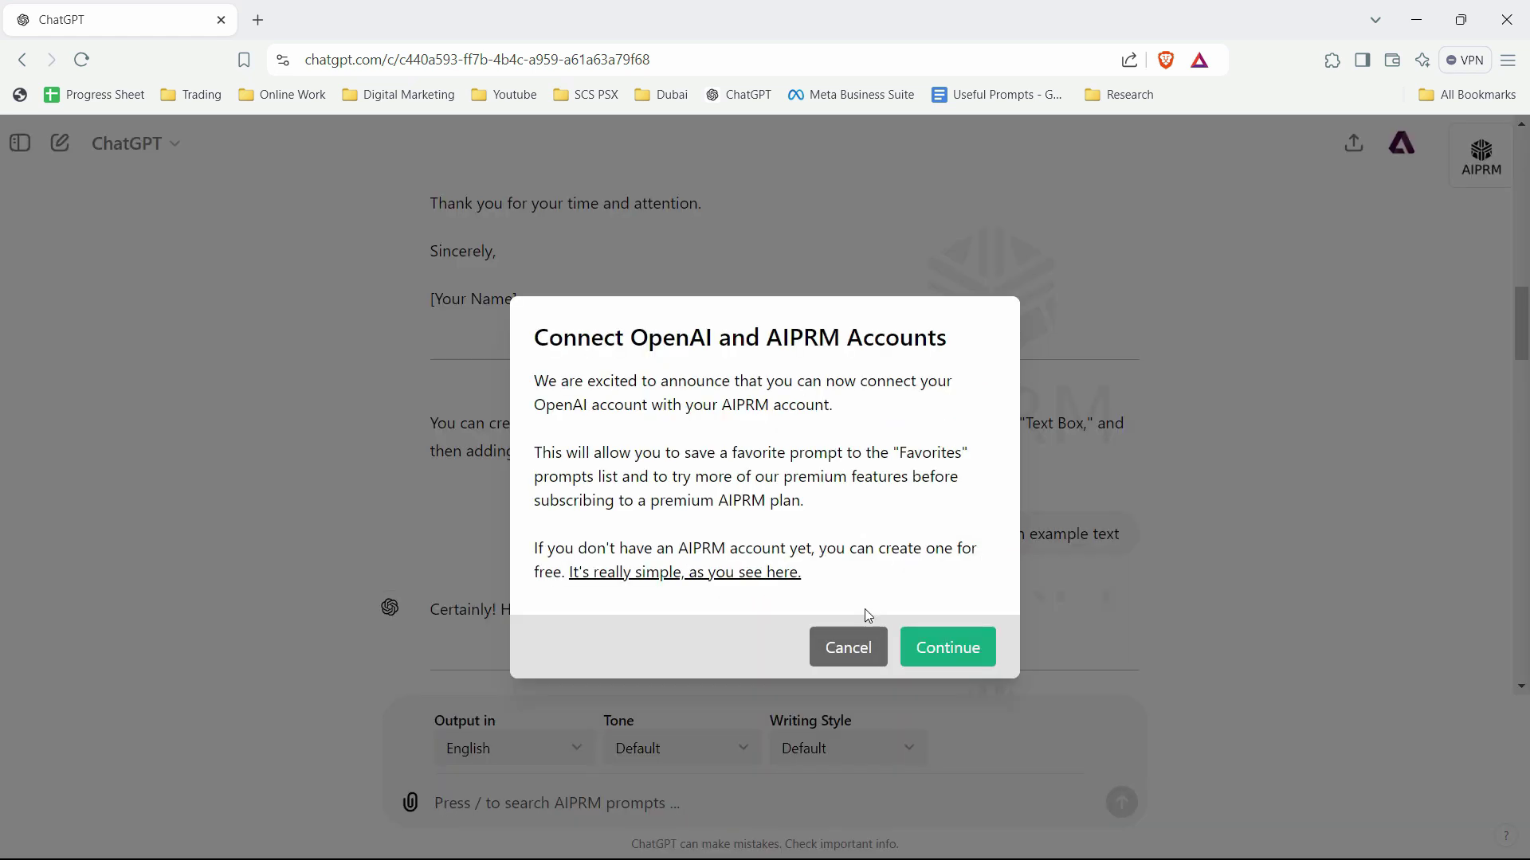
pyautogui.click(860, 641)
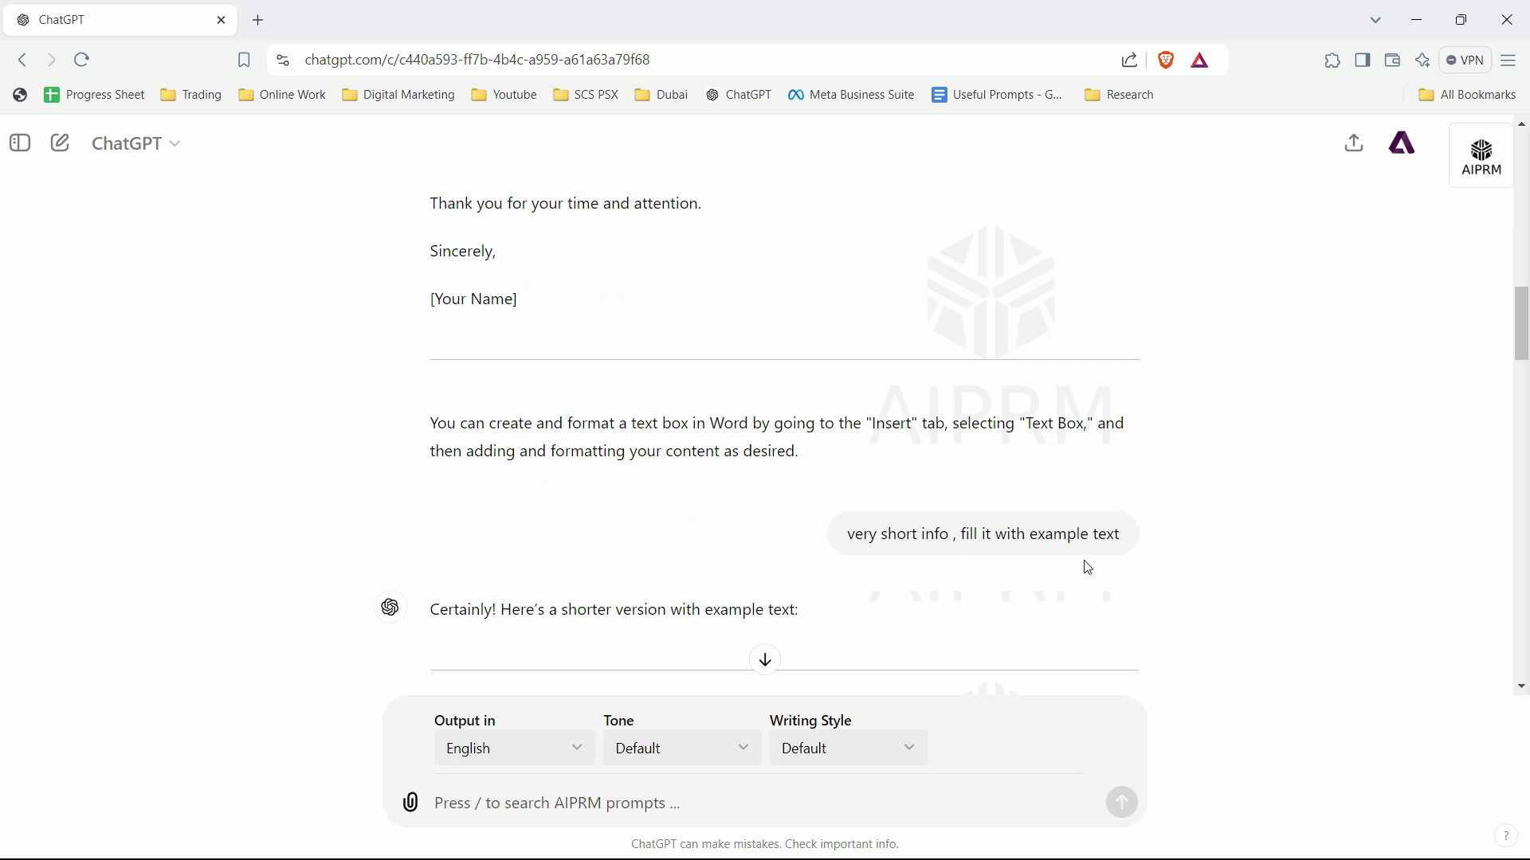
# Select the five-line sample sender contact block and return to the Word letter
pyautogui.scroll(-5, 1100, 567)
pyautogui.scroll(-5, 1103, 566)
pyautogui.scroll(-5, 876, 605)
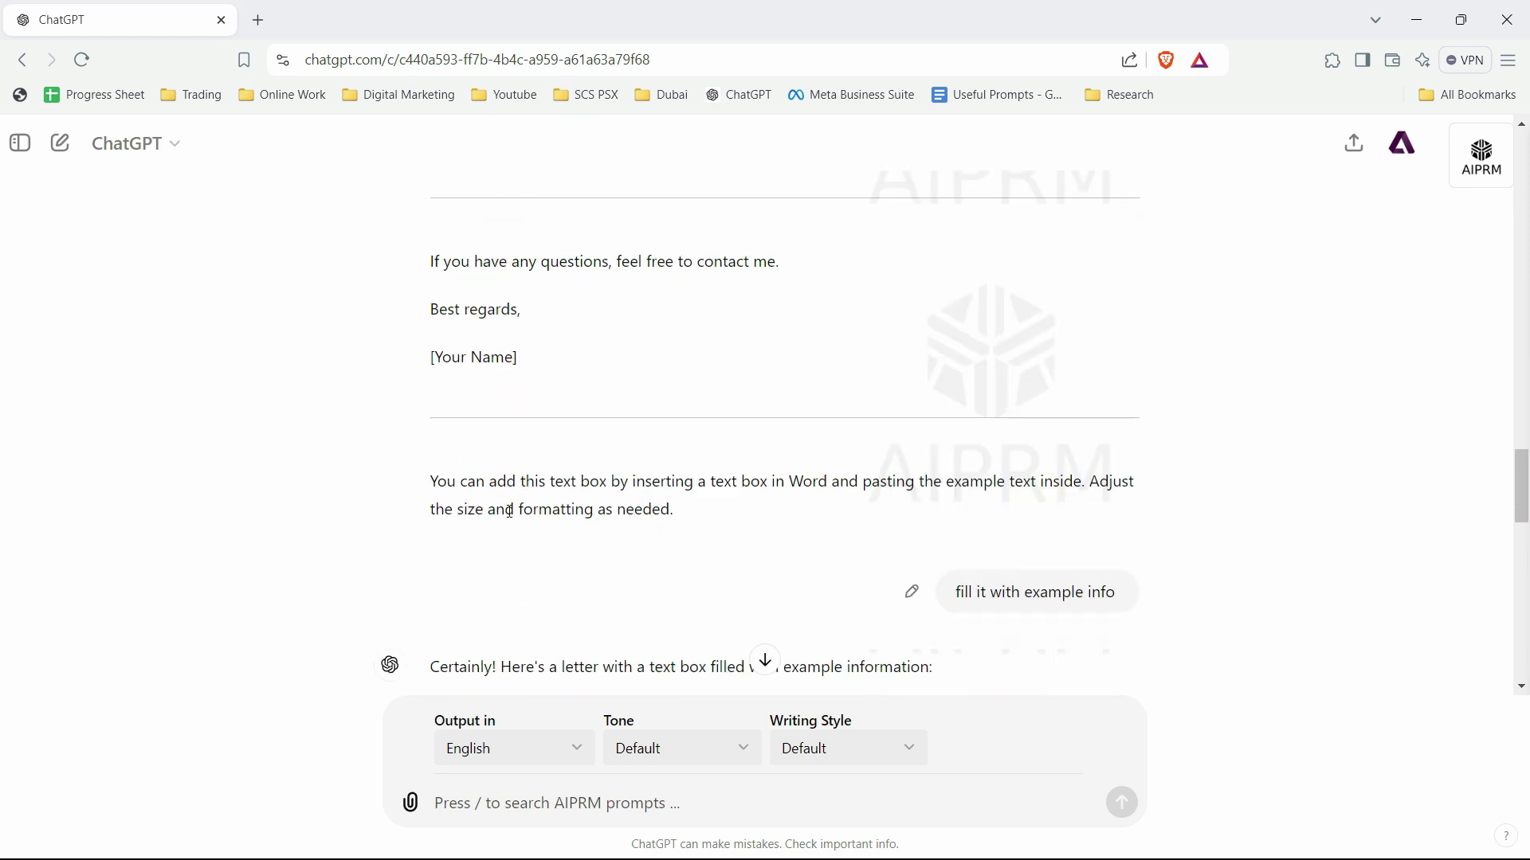
pyautogui.scroll(5, 761, 387)
pyautogui.scroll(10, 797, 495)
pyautogui.scroll(-2, 599, 396)
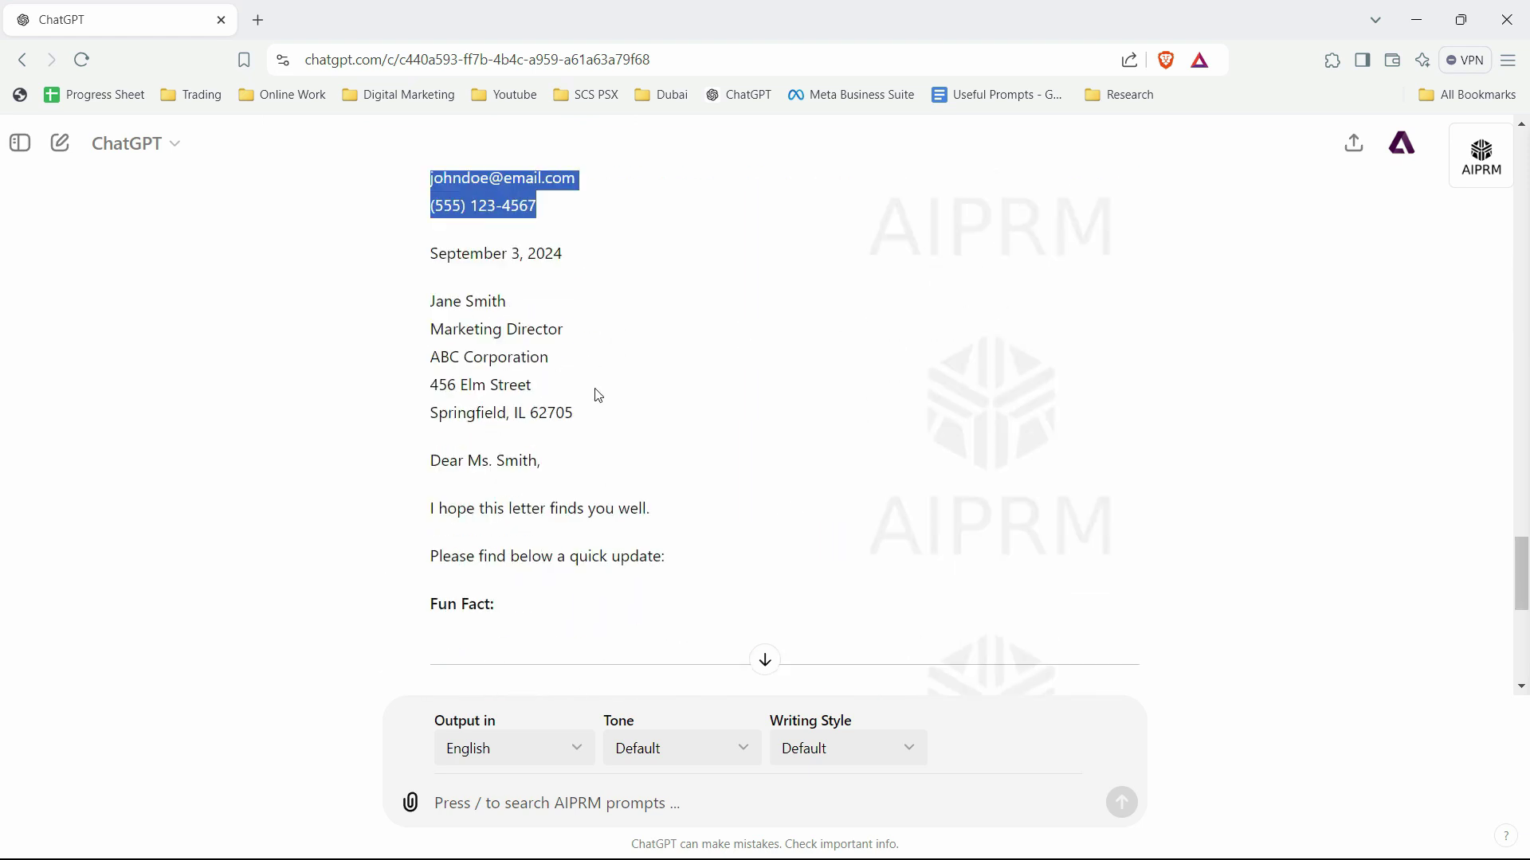
pyautogui.scroll(3, 580, 318)
pyautogui.click(486, 372)
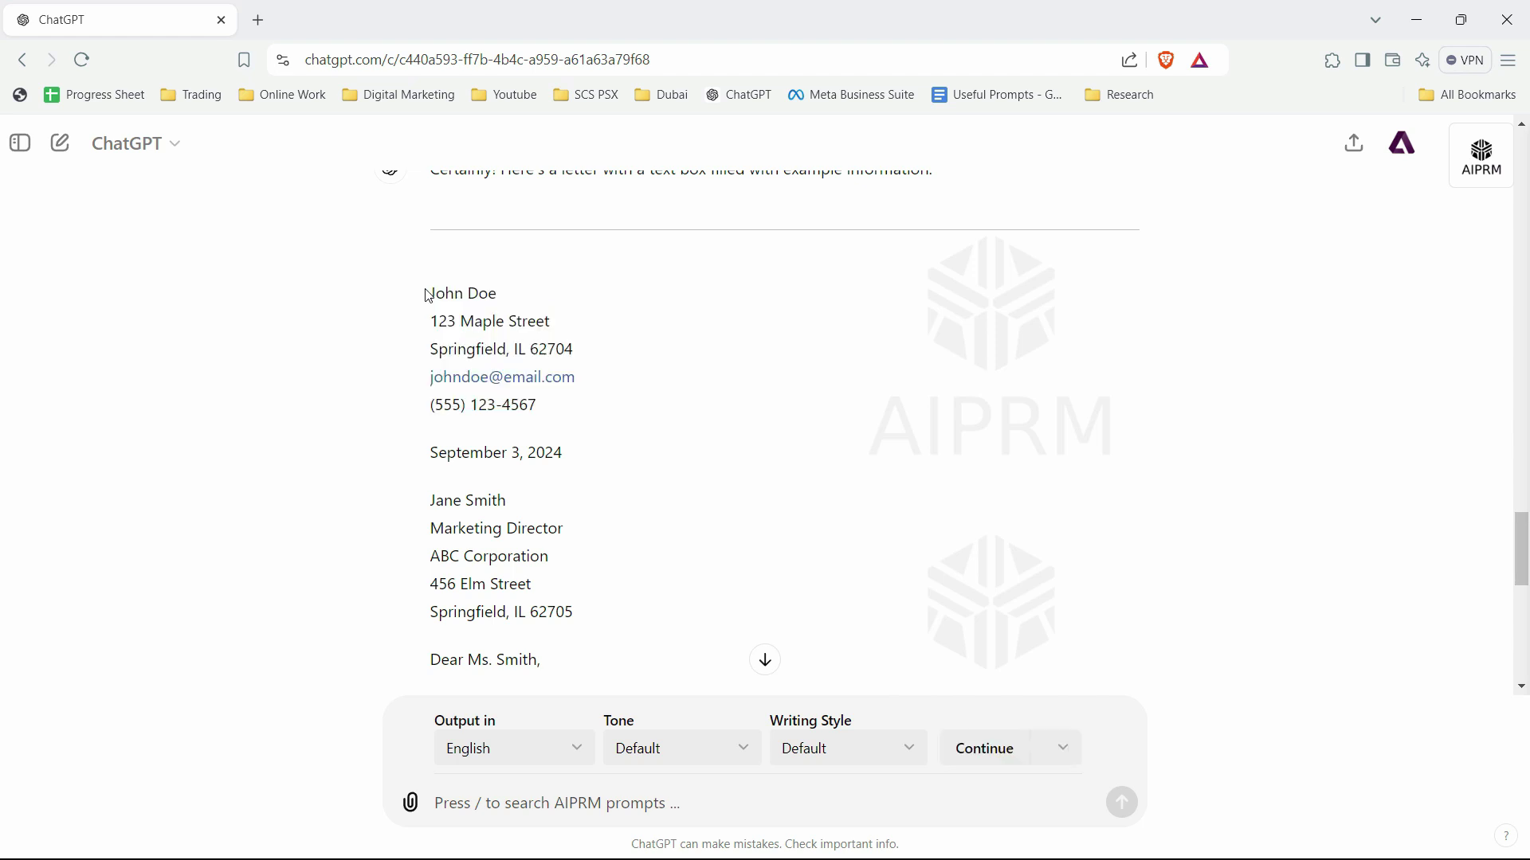
pyautogui.moveTo(429, 293); pyautogui.dragTo(555, 404)
pyautogui.hotkey('ctrl', 'c')
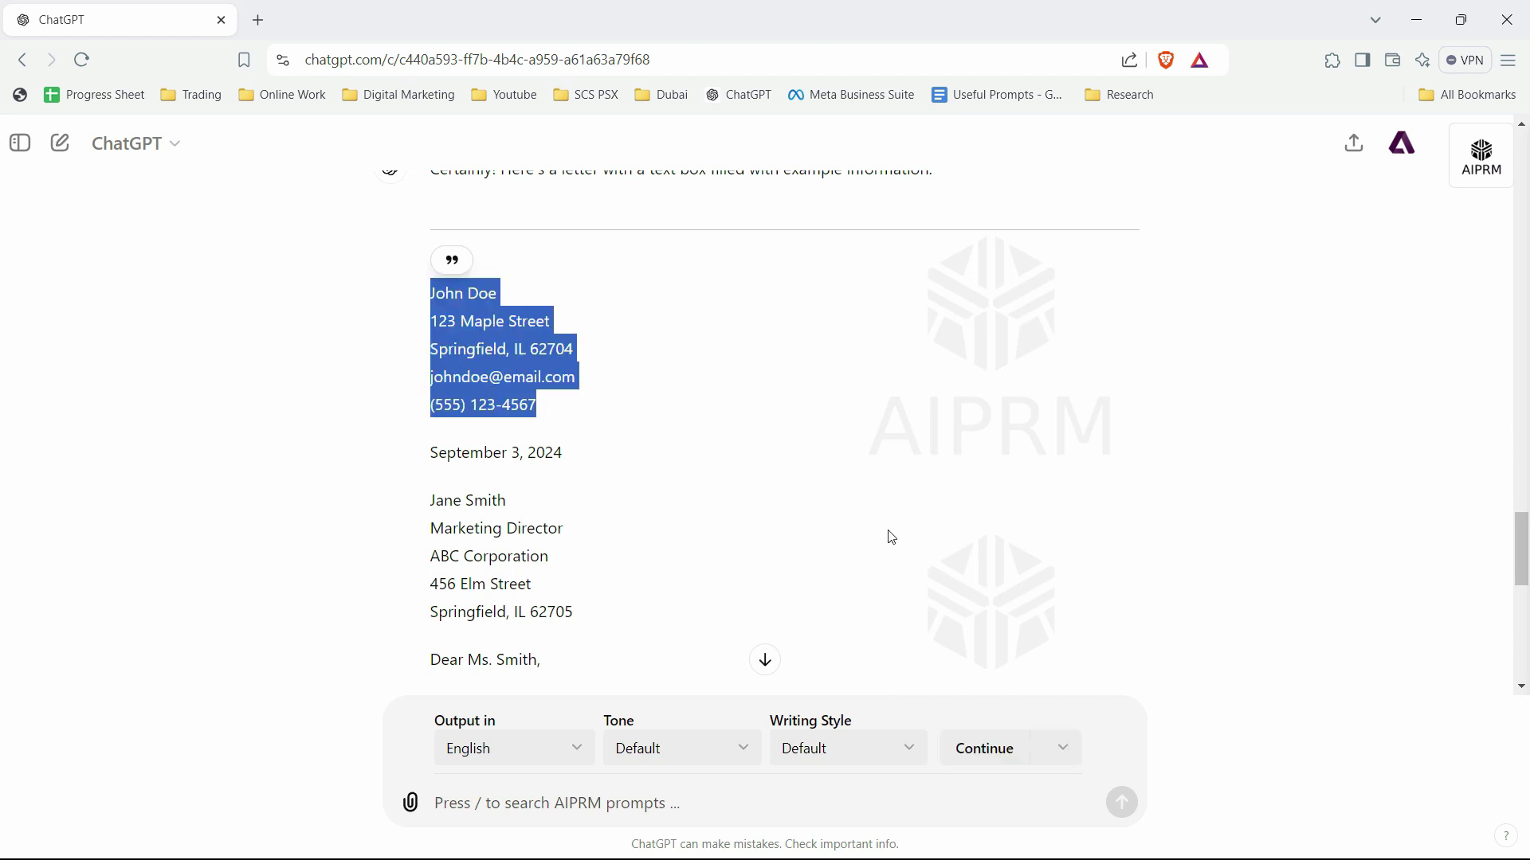
pyautogui.hotkey('alt', 'Tab')
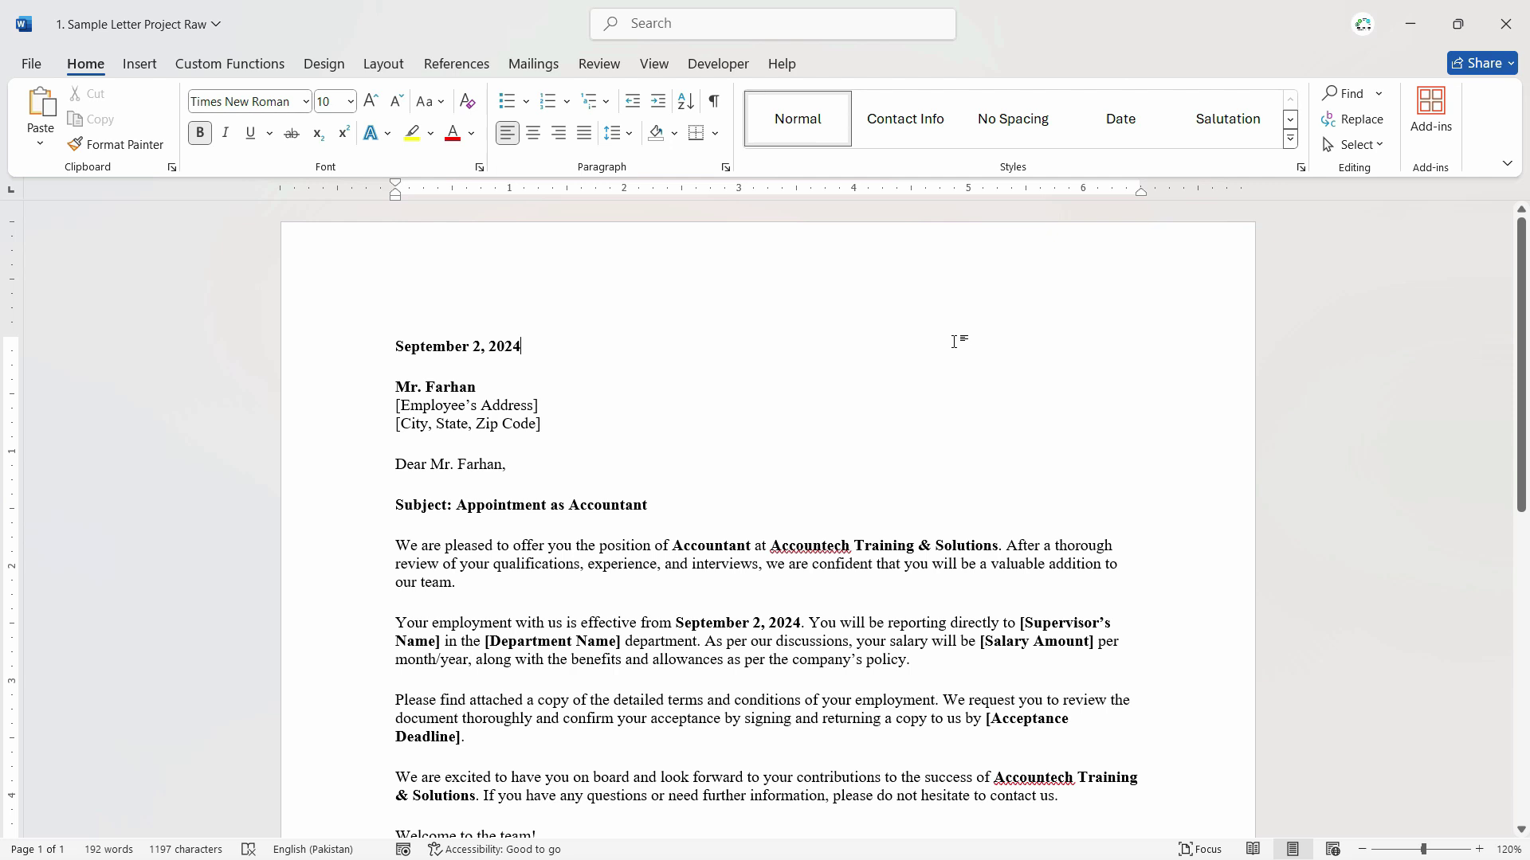
# Insert a built-in Simple Text Box from the Insert tab's Text Box gallery
pyautogui.click(139, 66)
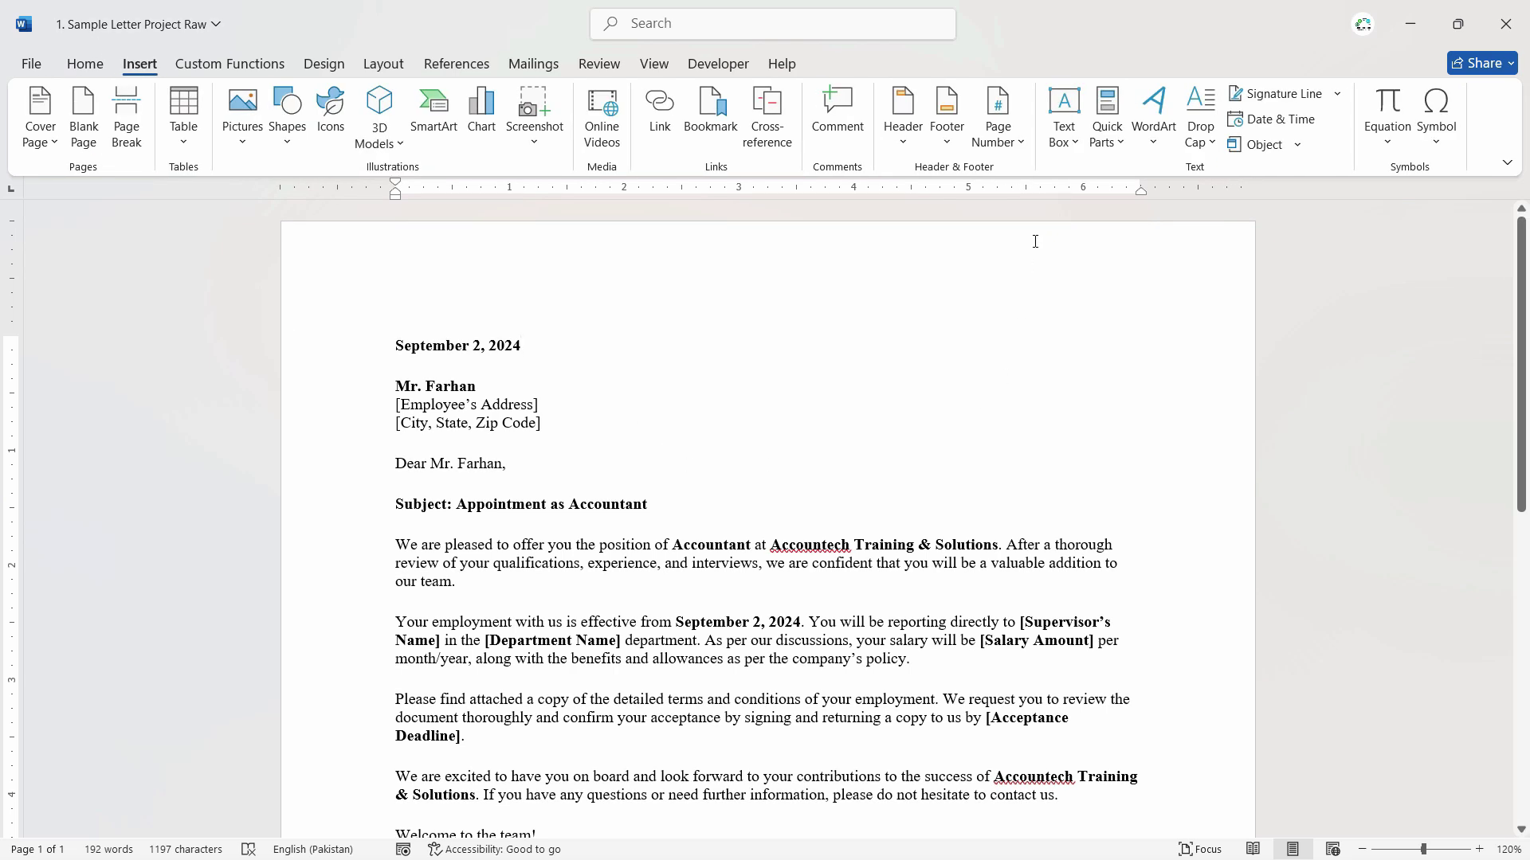
pyautogui.click(1072, 144)
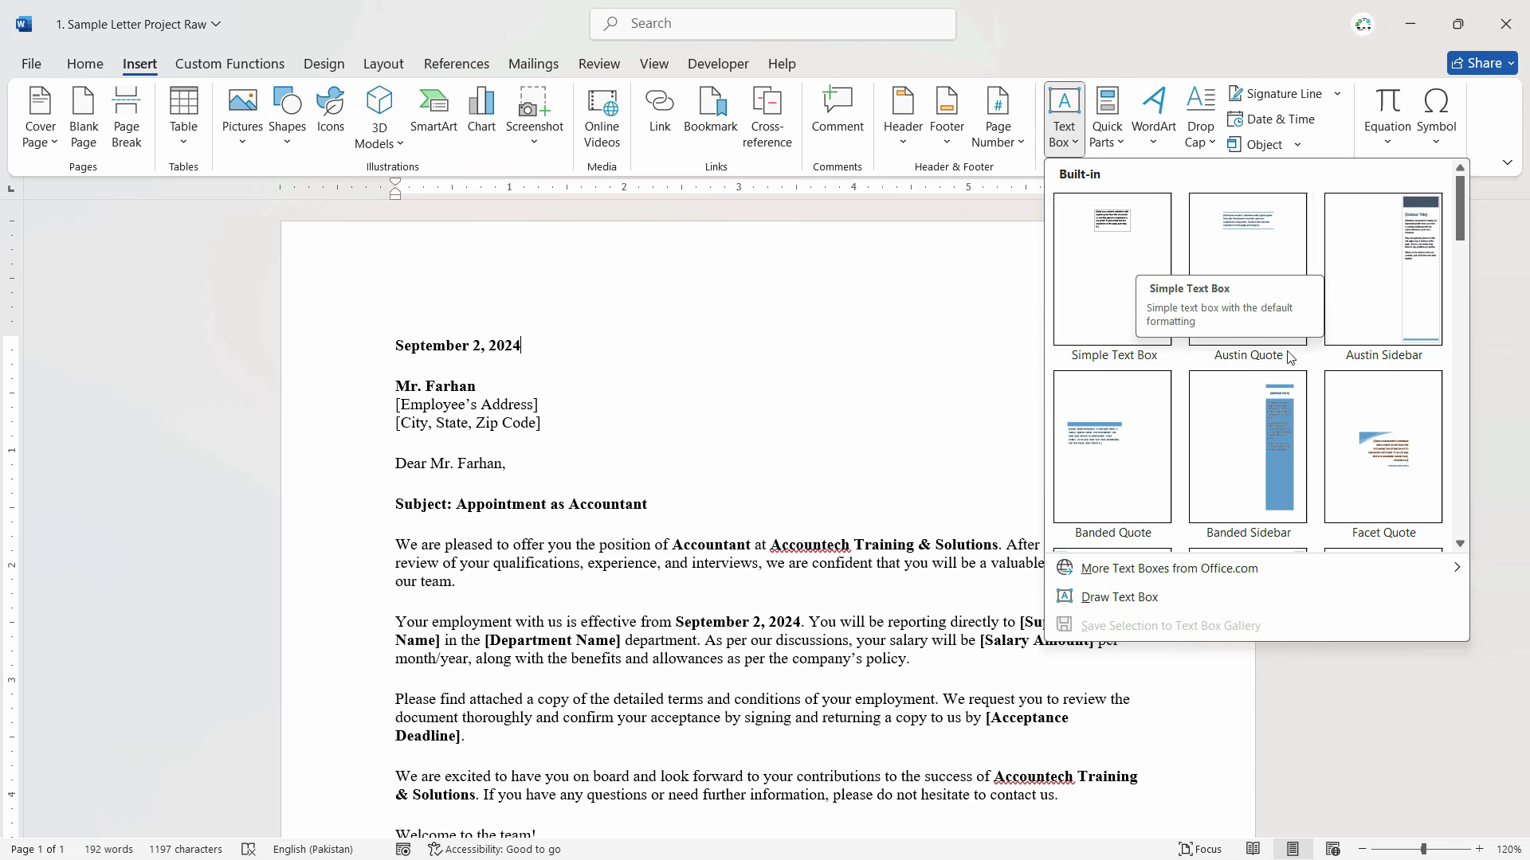
pyautogui.moveTo(1464, 226); pyautogui.dragTo(1468, 459)
pyautogui.scroll(10, 1395, 447)
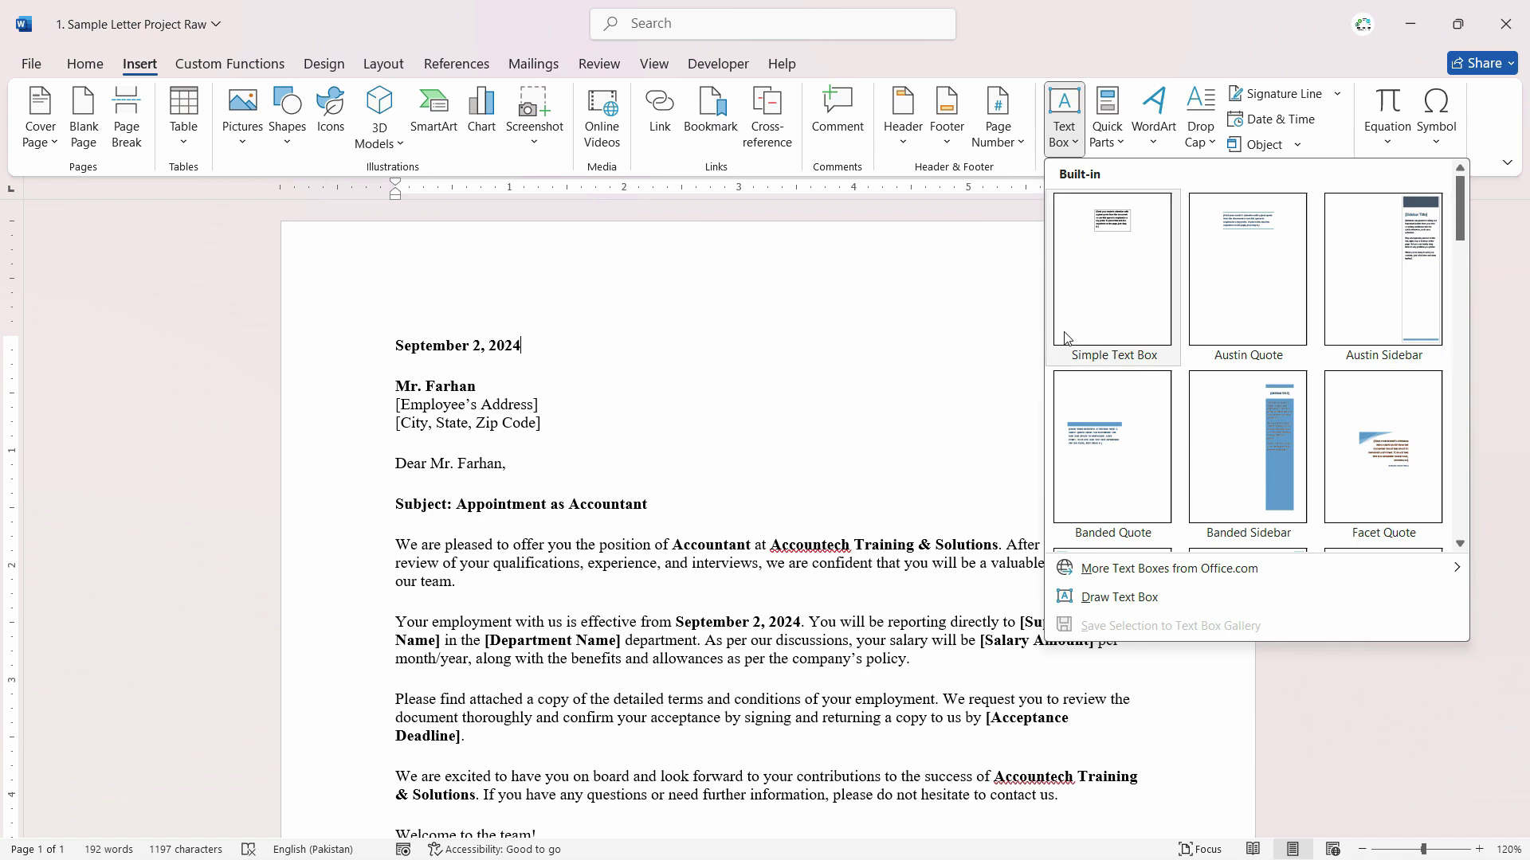
pyautogui.click(1115, 257)
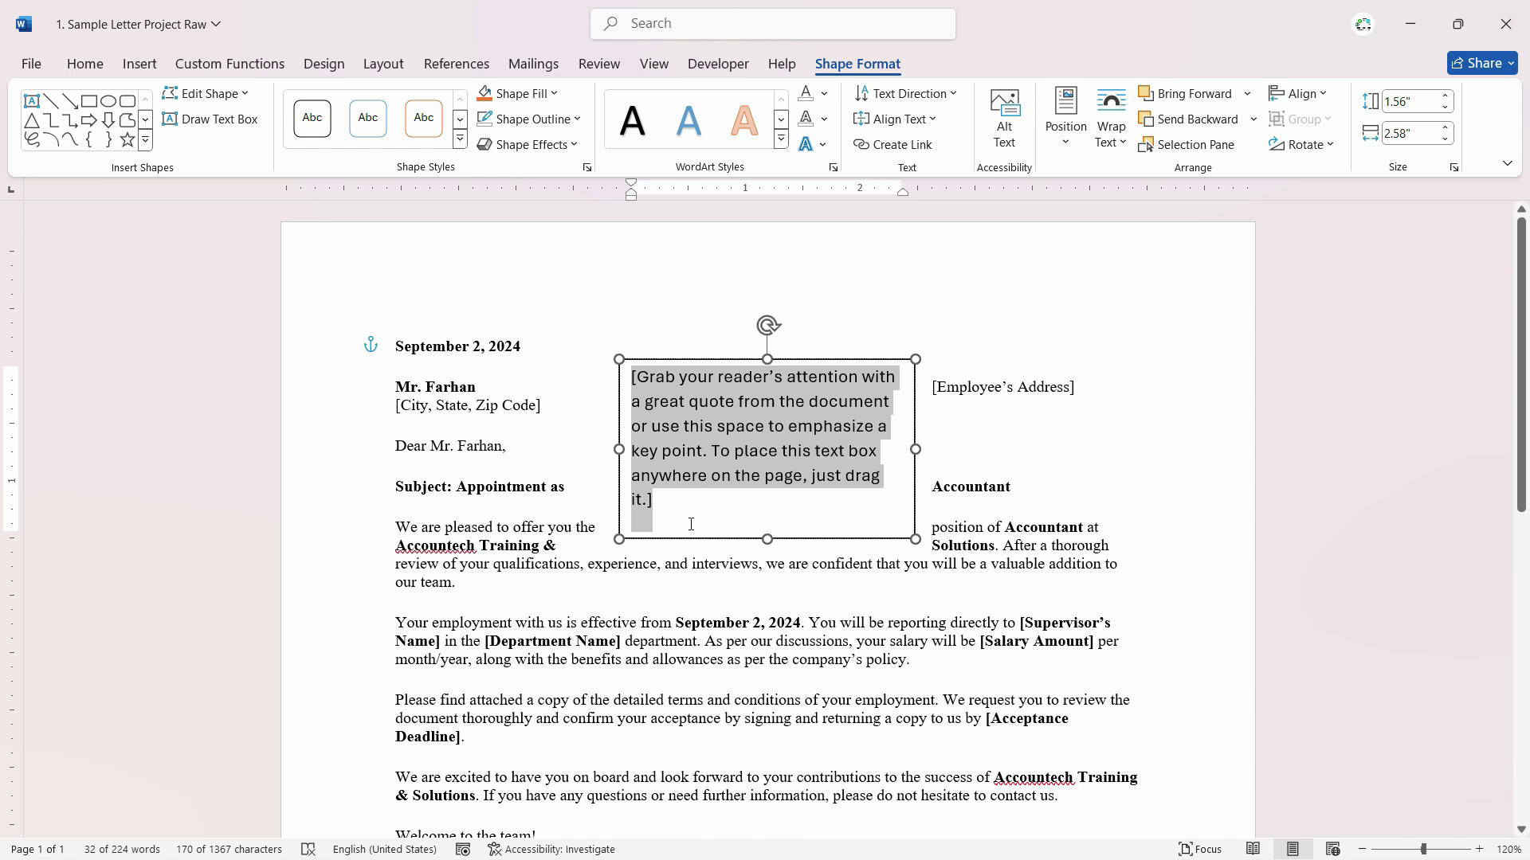
# Replace the text box's placeholder with the pasted five-line contact block
pyautogui.press('Delete')
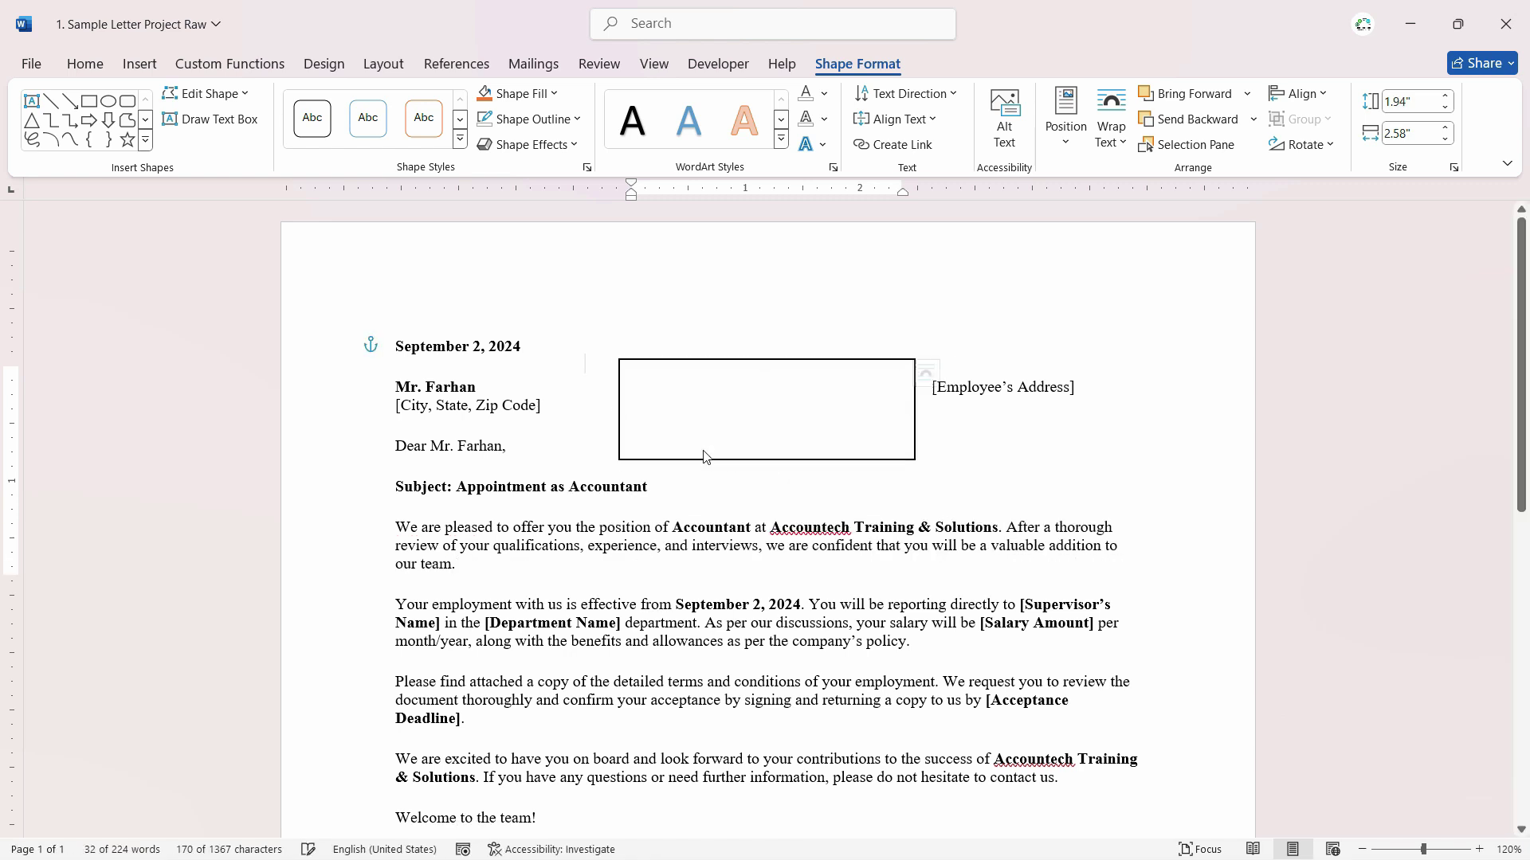
pyautogui.click(703, 456)
pyautogui.hotkey('ctrl', 'v')
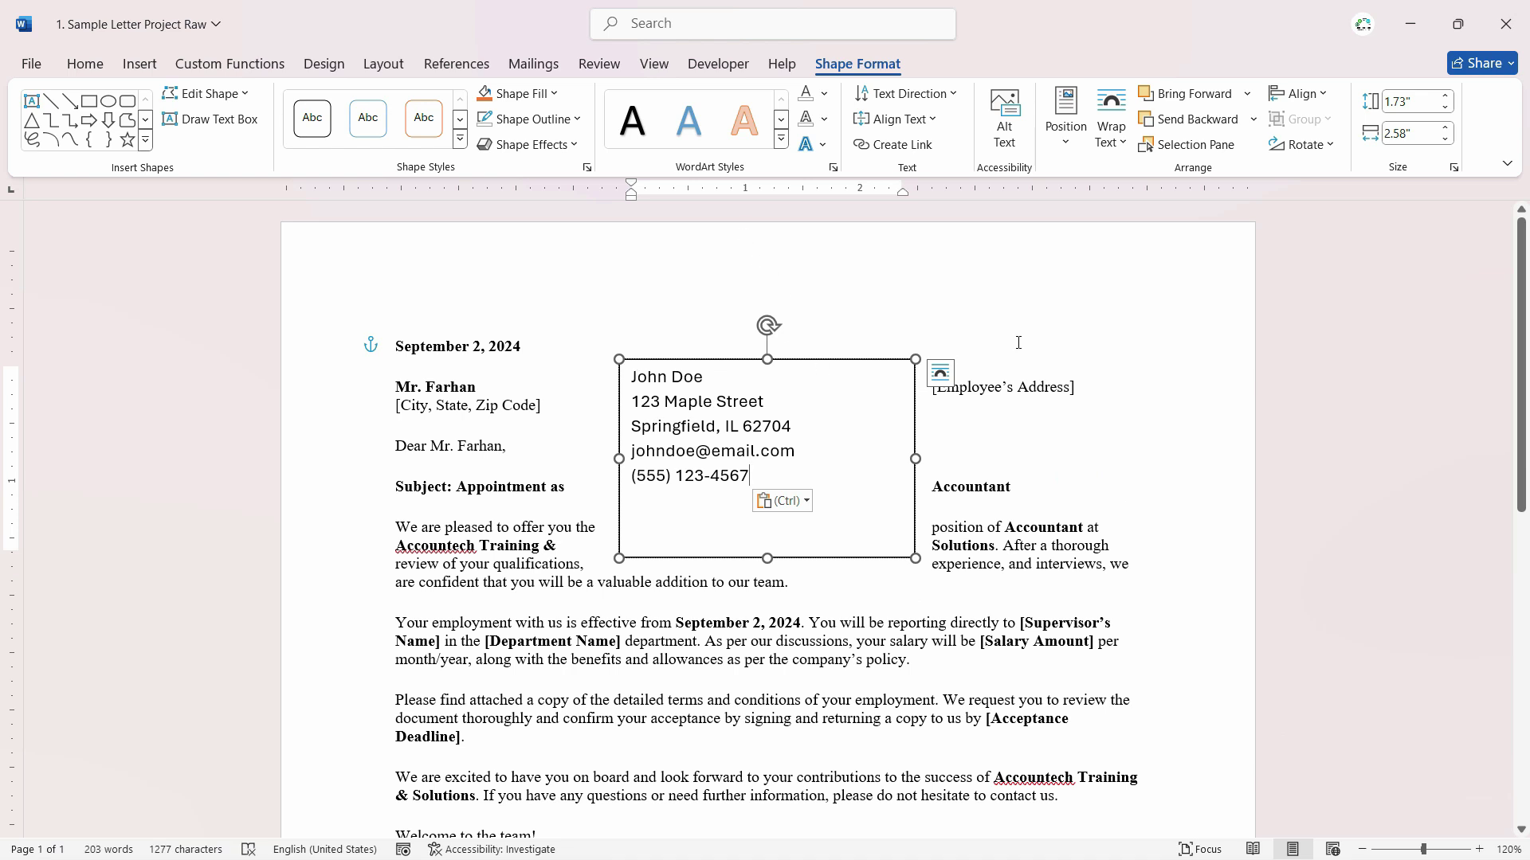
# Position the contact box near the right margin beside the date line
pyautogui.moveTo(859, 359); pyautogui.dragTo(1084, 319)
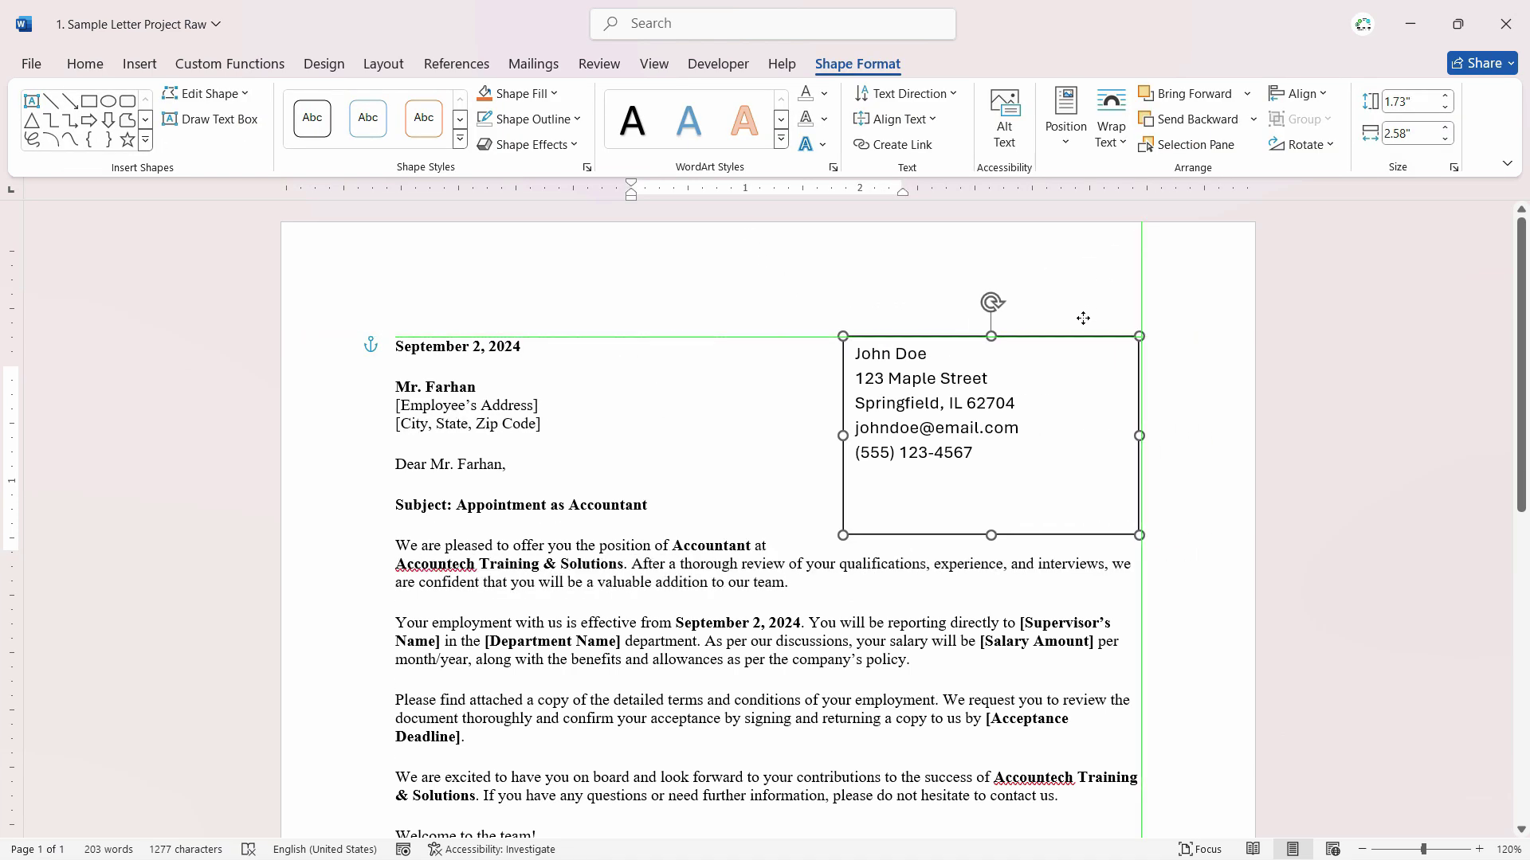
pyautogui.moveTo(1084, 319); pyautogui.dragTo(1031, 350)
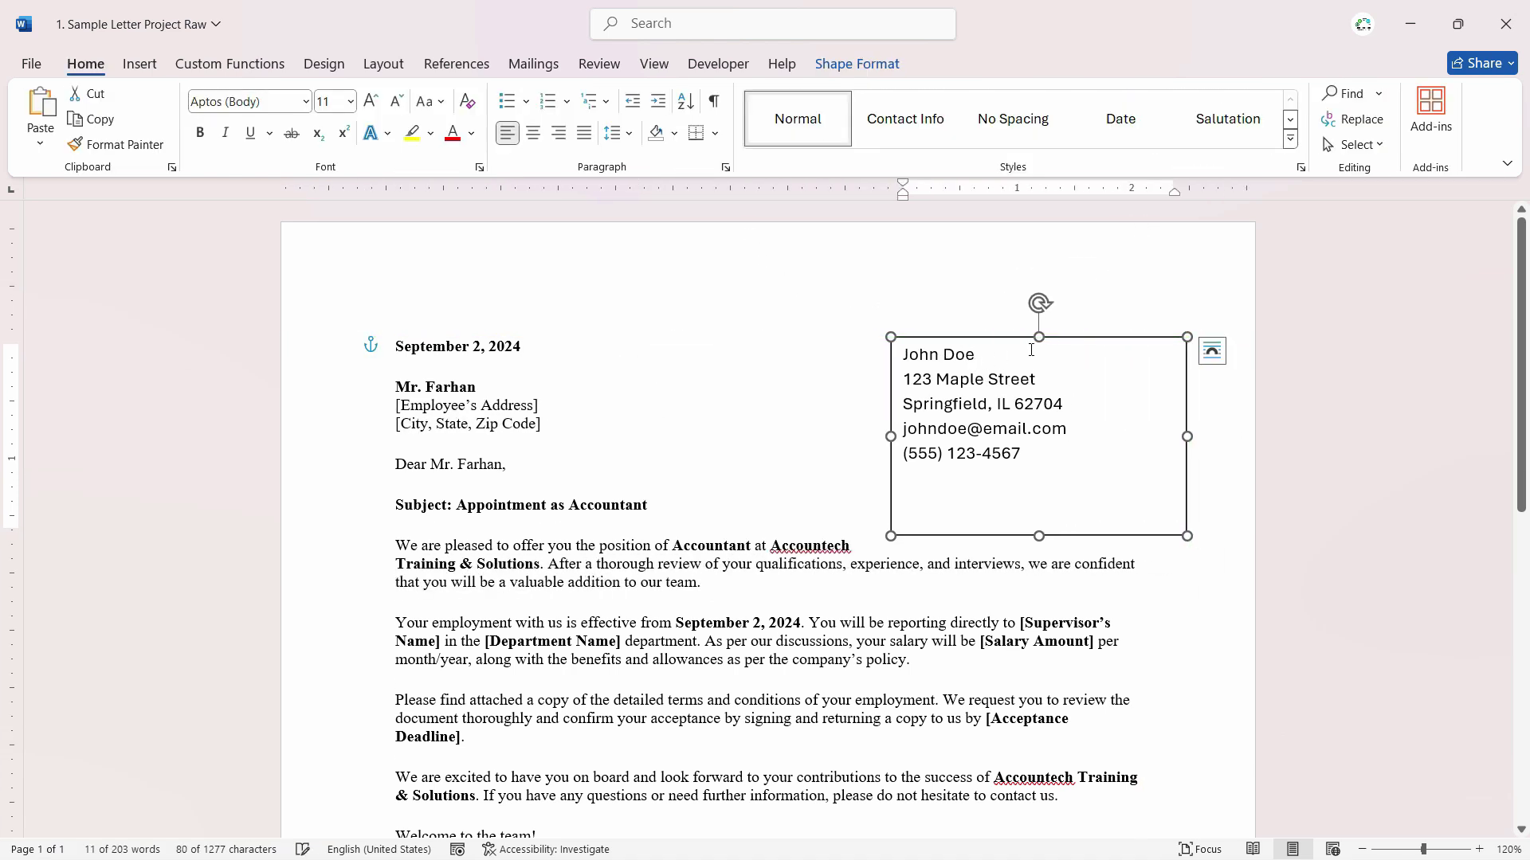
pyautogui.click(757, 290)
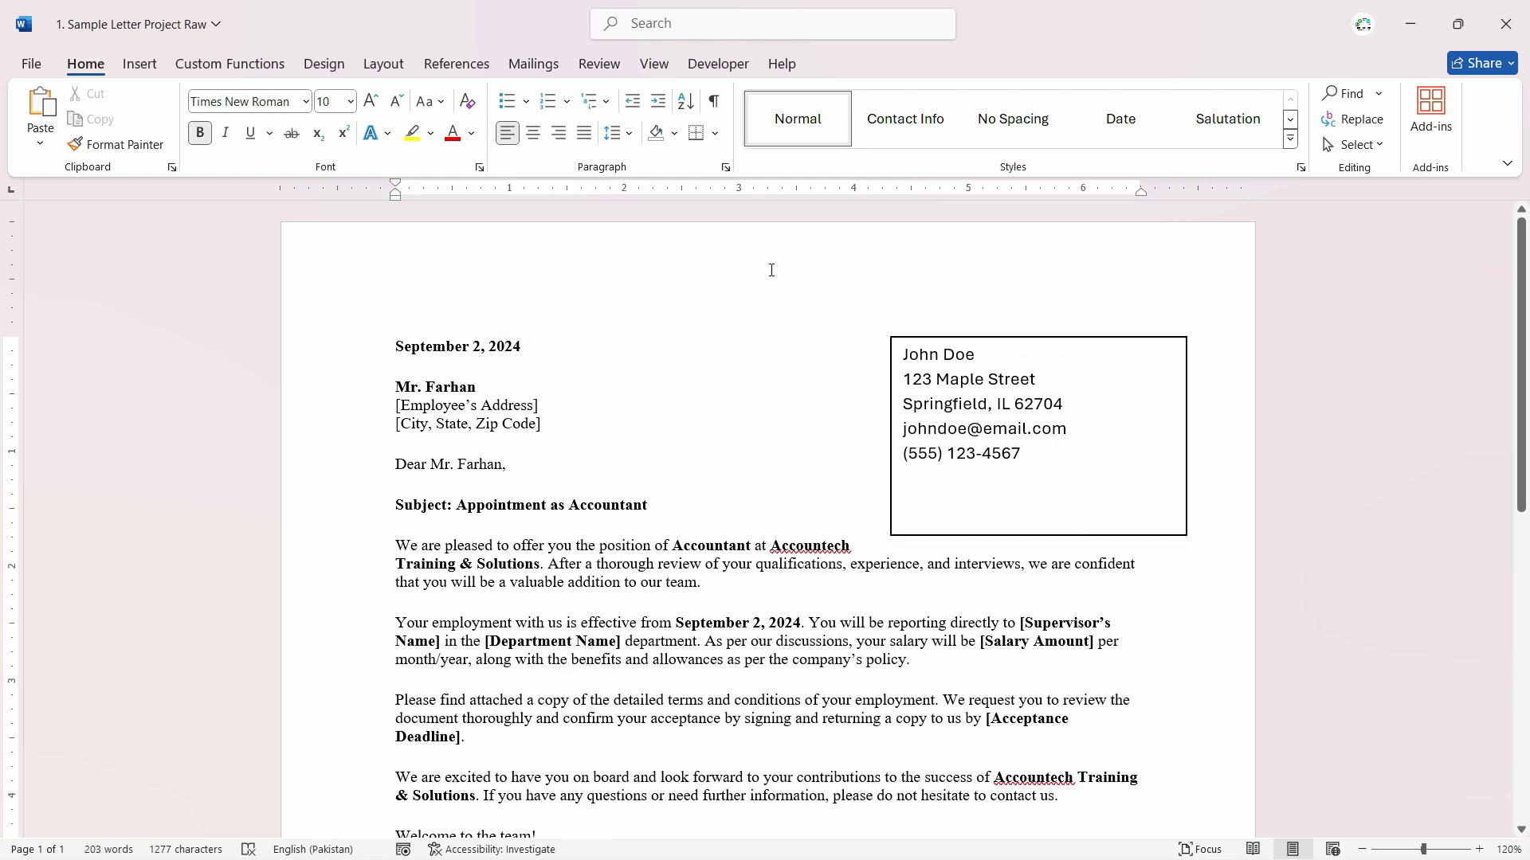
pyautogui.click(1005, 338)
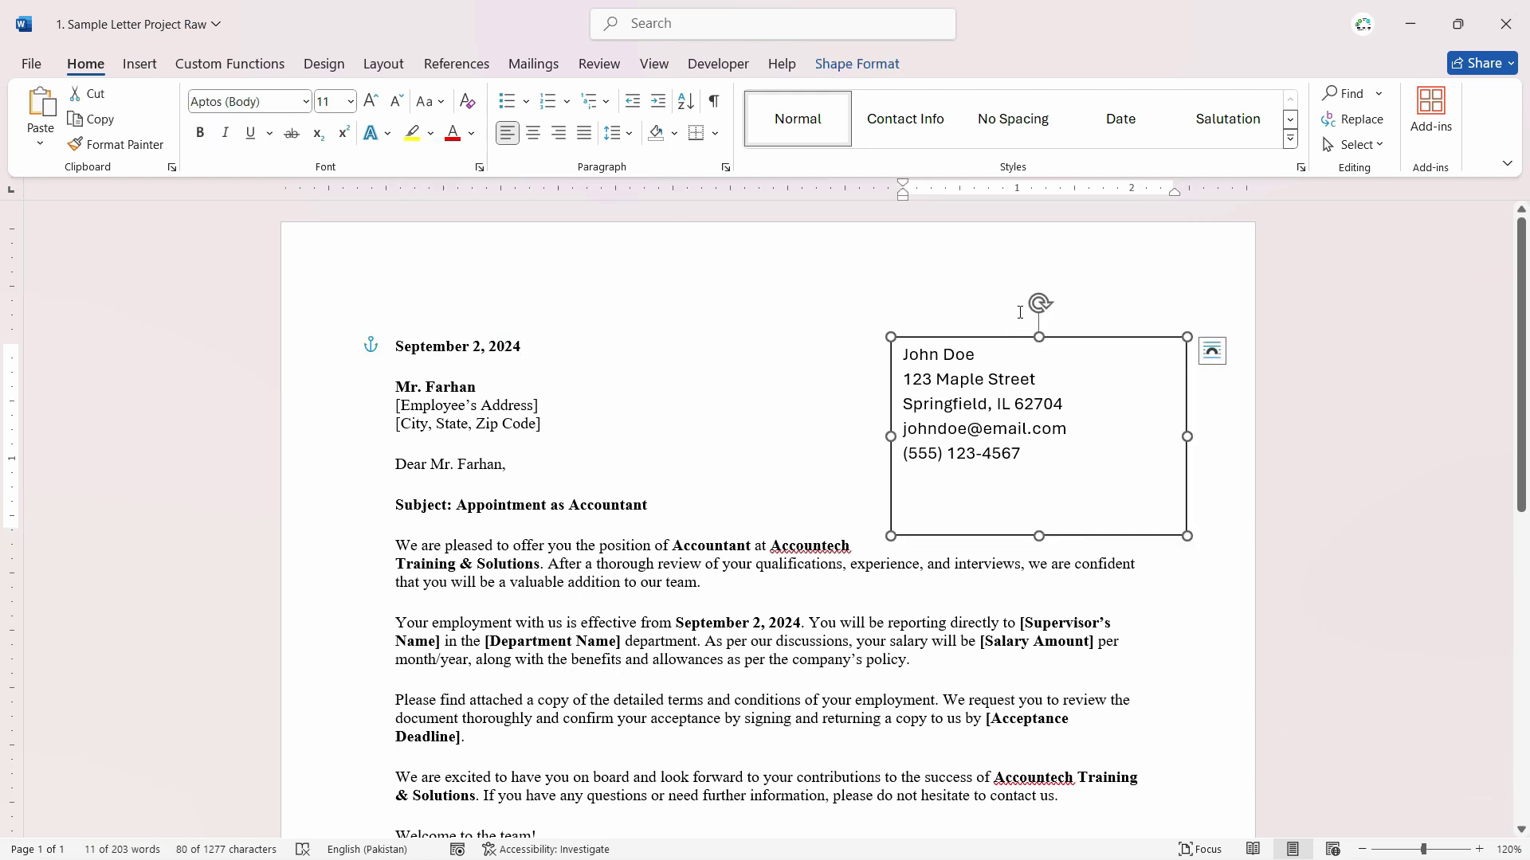
pyautogui.moveTo(1000, 337); pyautogui.dragTo(956, 338)
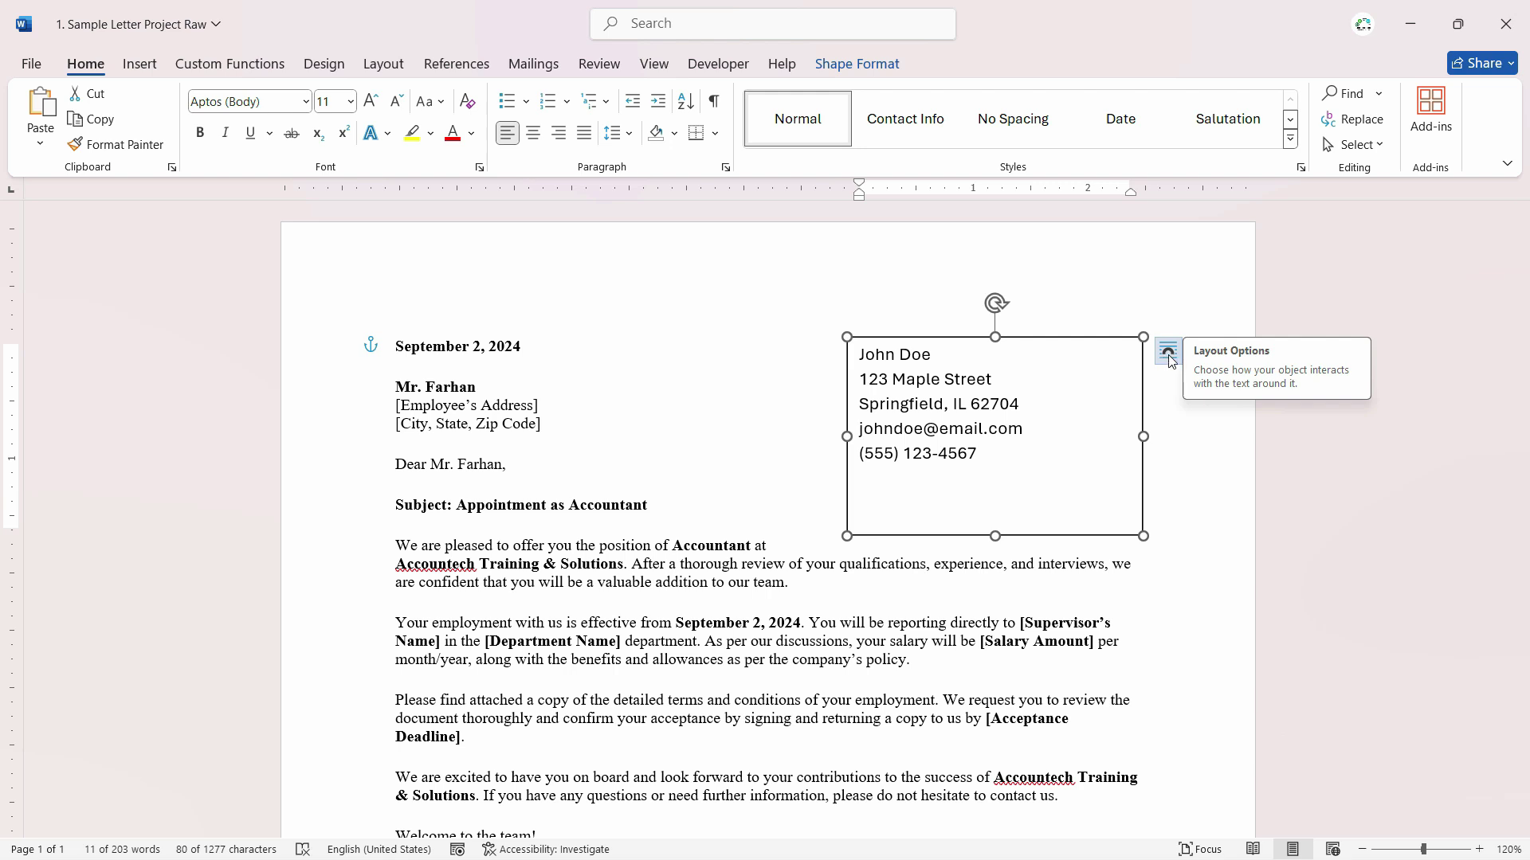
# Set the text box's layout option to Fix position on page
pyautogui.click(1168, 352)
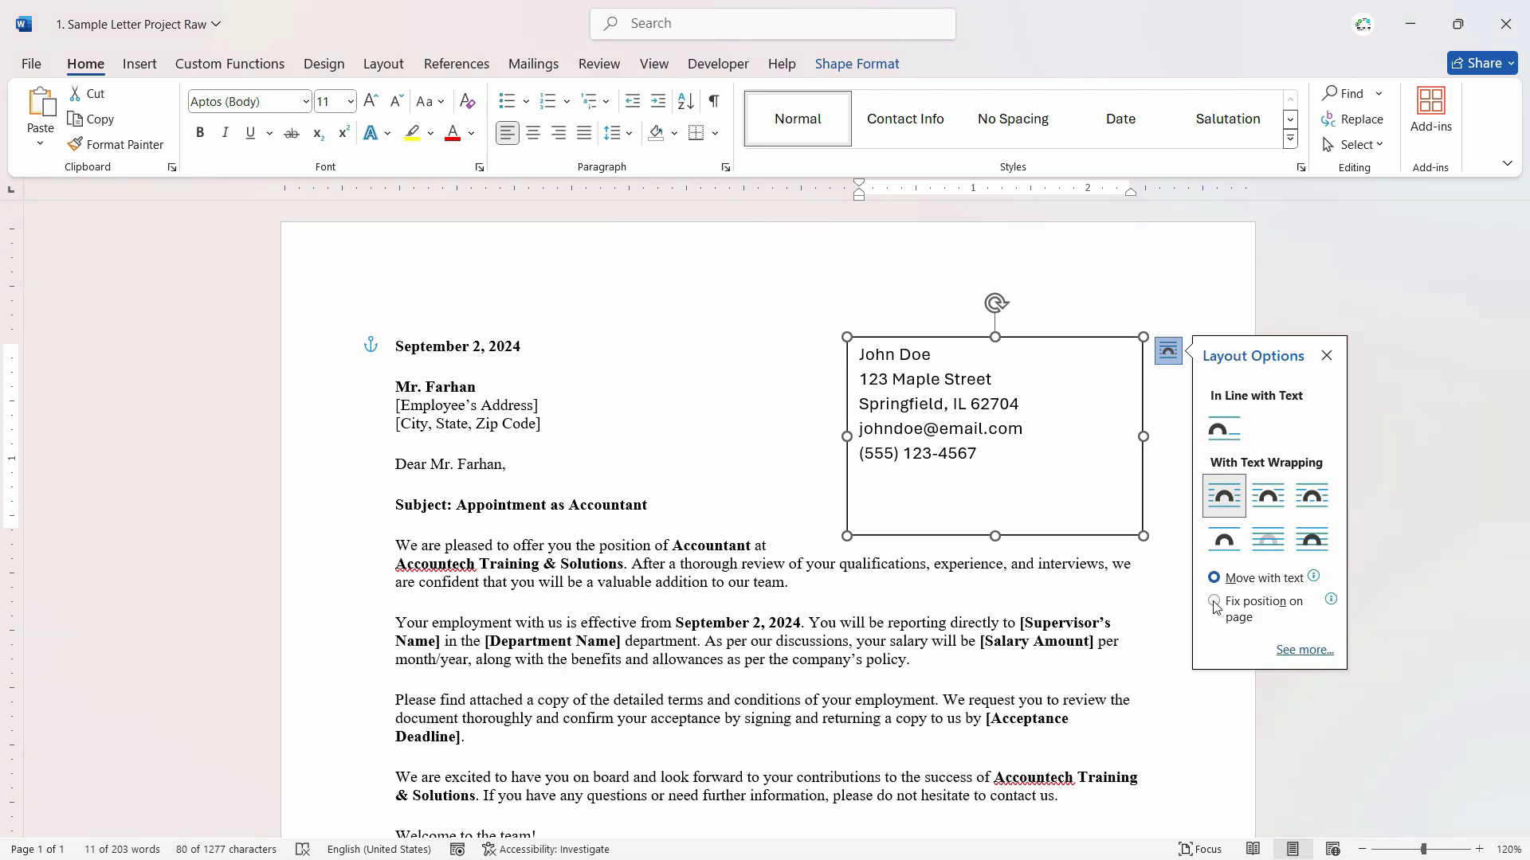
pyautogui.click(1214, 602)
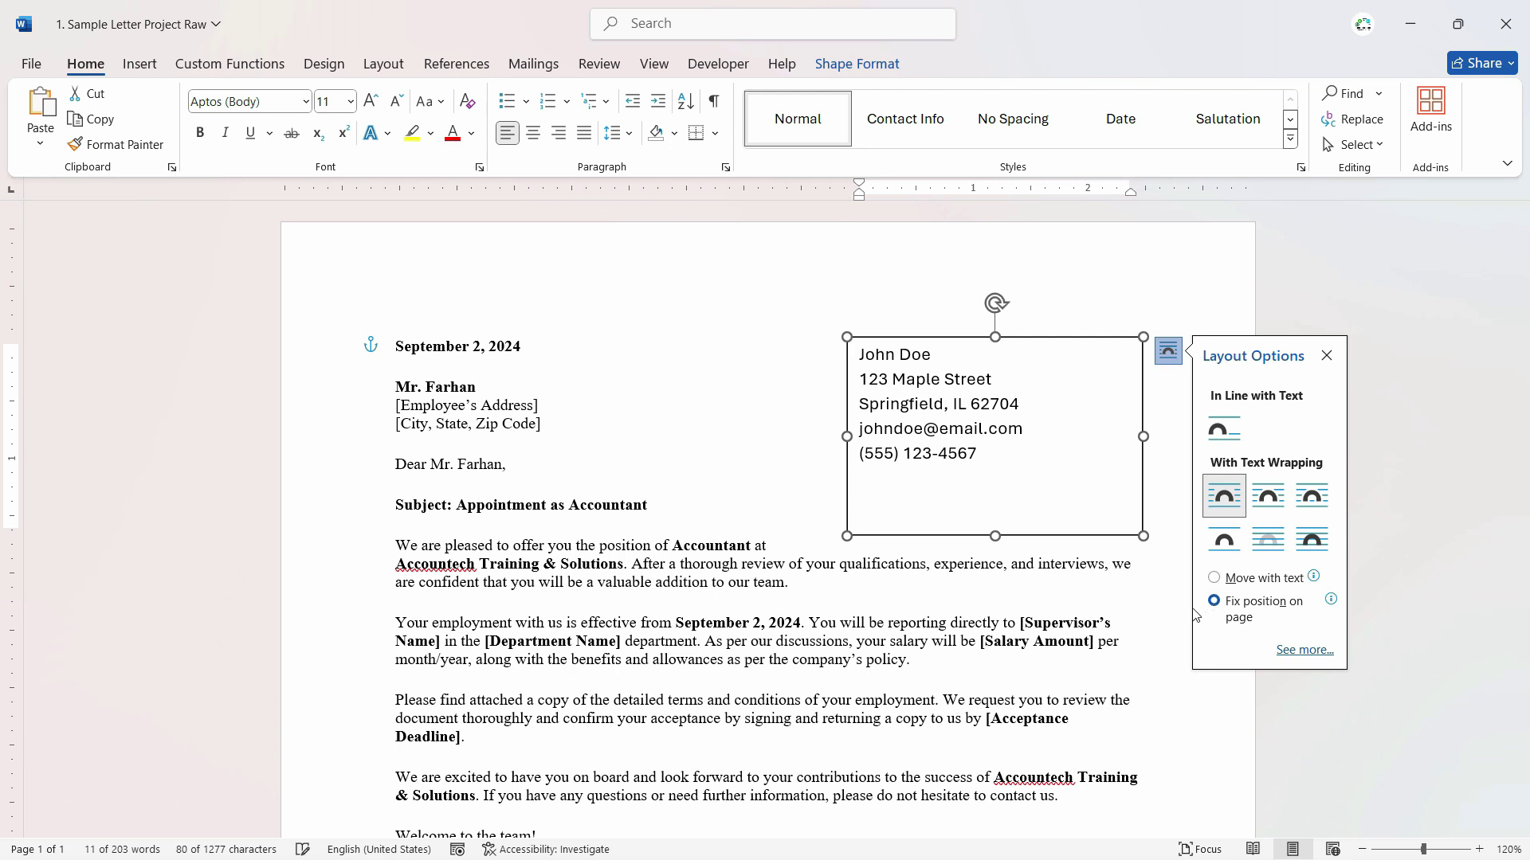
pyautogui.click(744, 456)
# Move the contact box into the top-right corner and select 'pleased to' as a formatting sample
pyautogui.moveTo(1006, 350); pyautogui.dragTo(1120, 267)
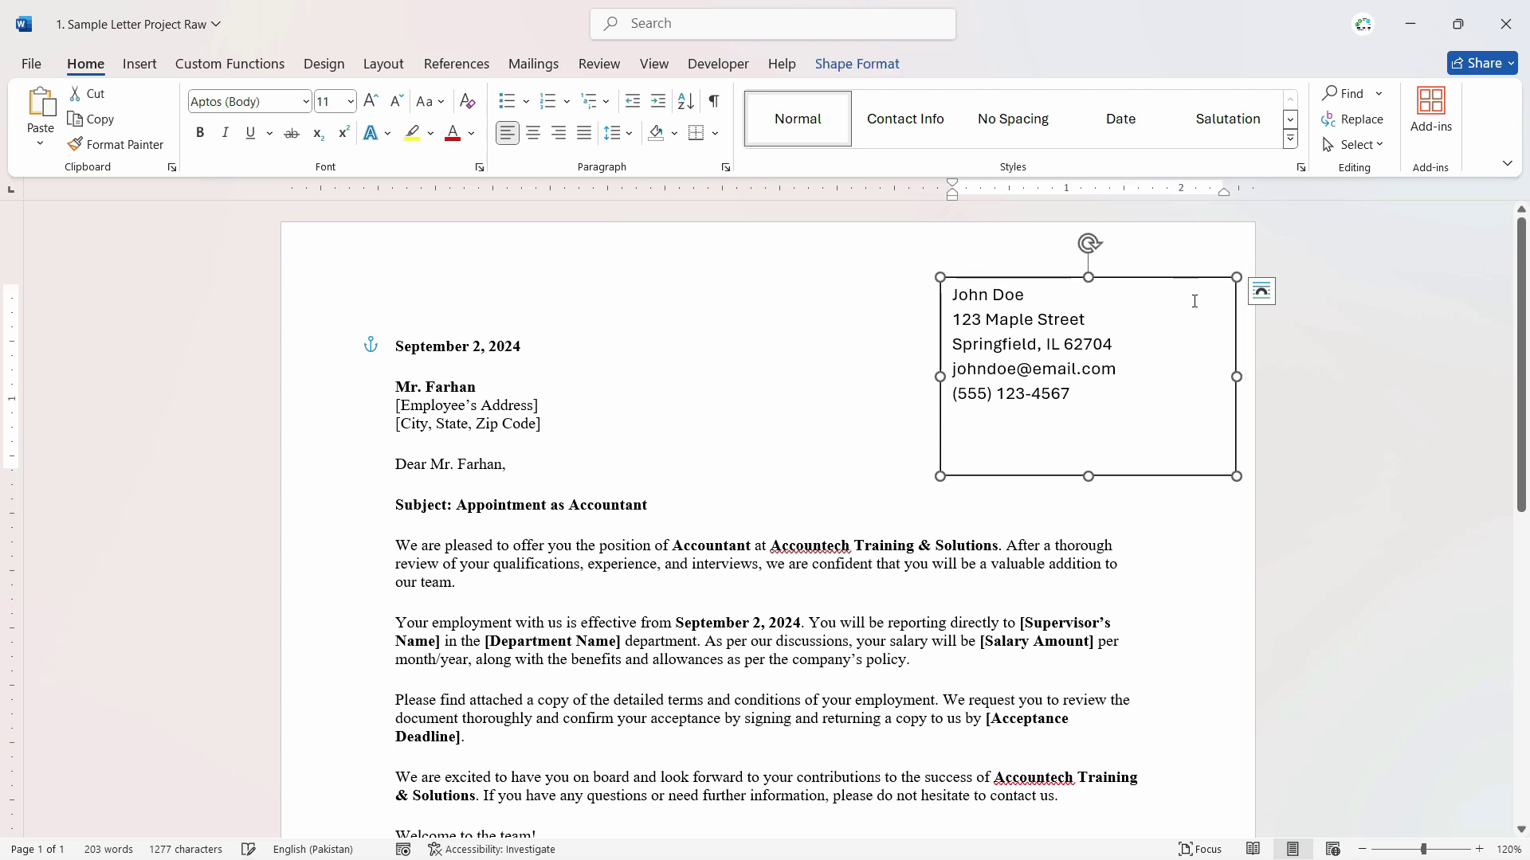
pyautogui.click(510, 547)
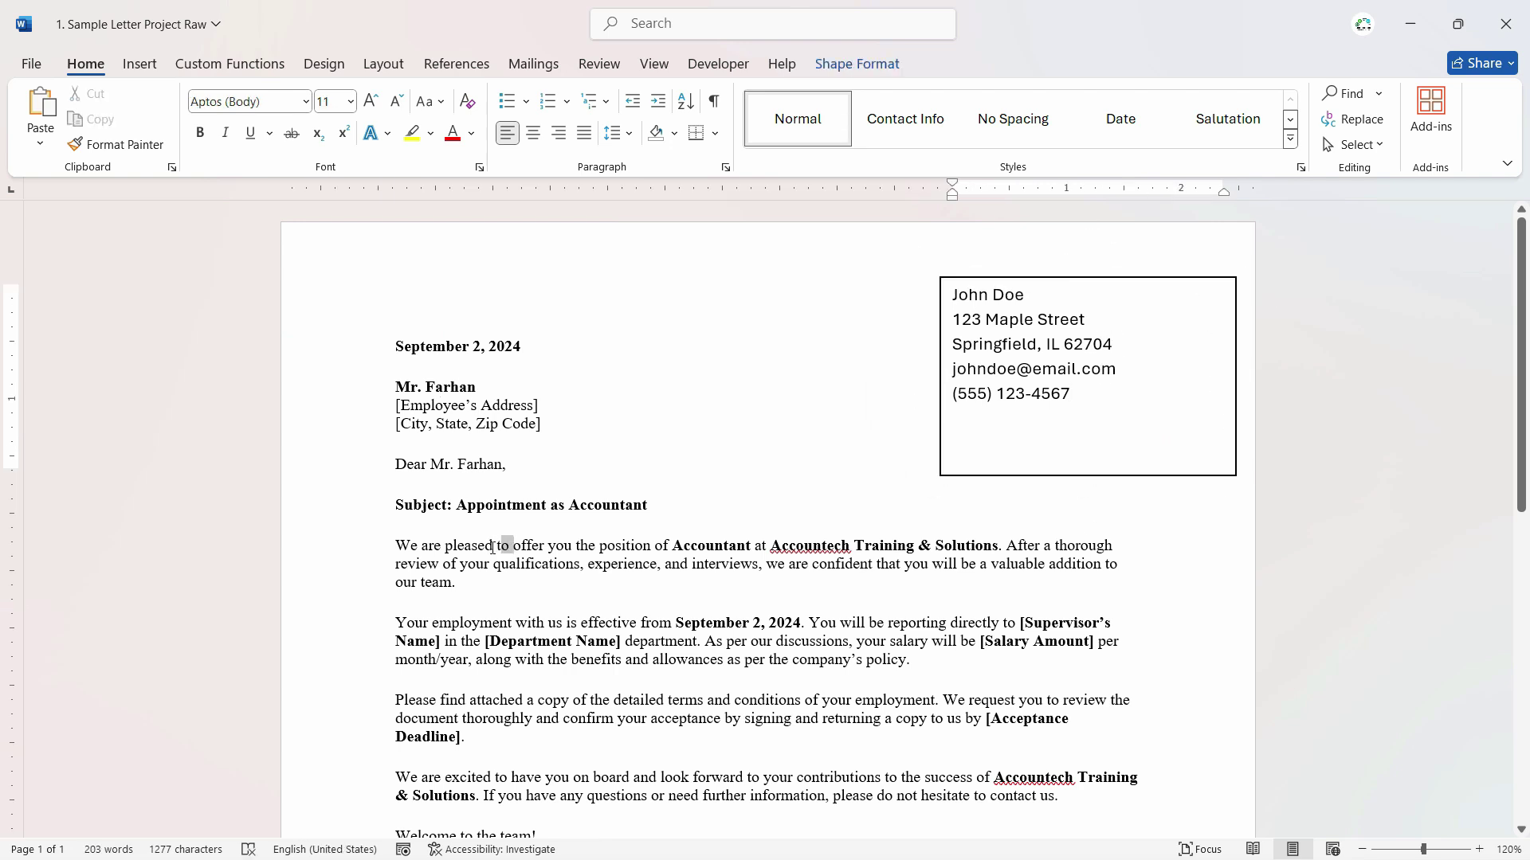
pyautogui.moveTo(510, 547); pyautogui.dragTo(489, 547)
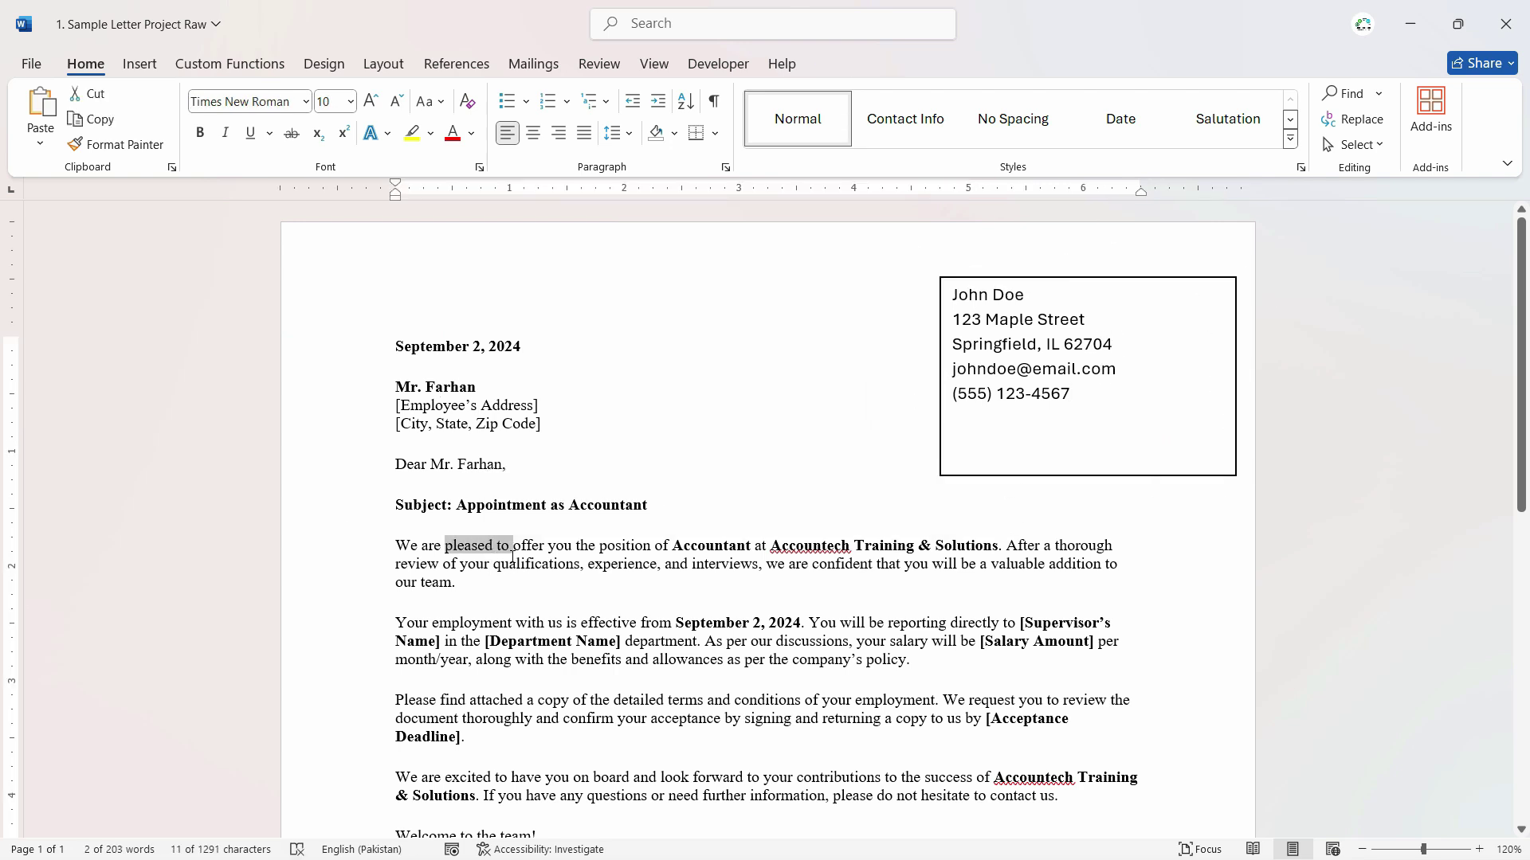
# Format Paint the body text style onto the contact lines, then undo the change
pyautogui.click(119, 149)
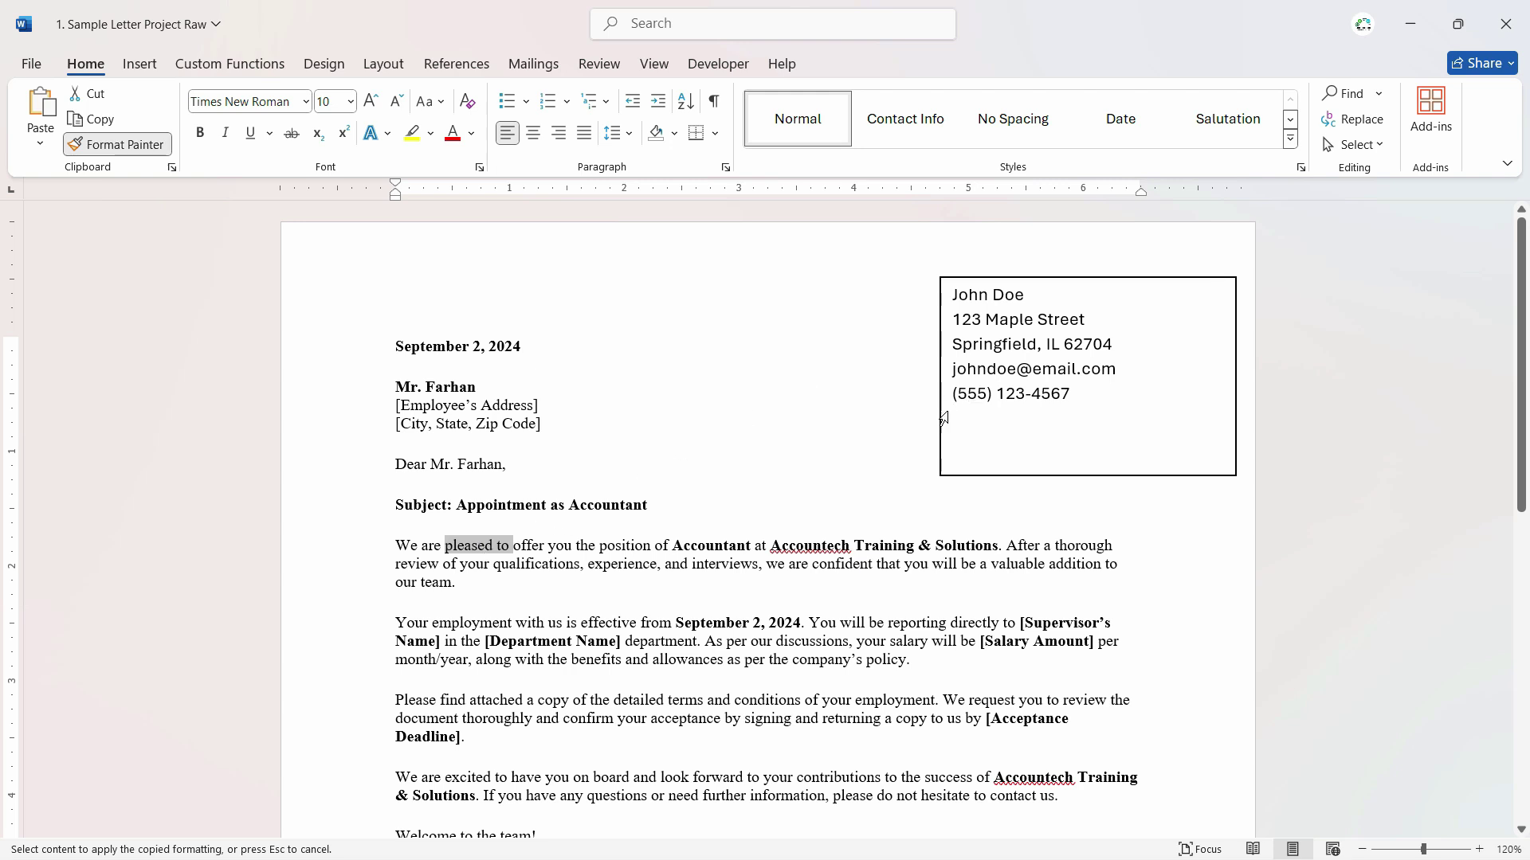
pyautogui.moveTo(1066, 399); pyautogui.dragTo(954, 295)
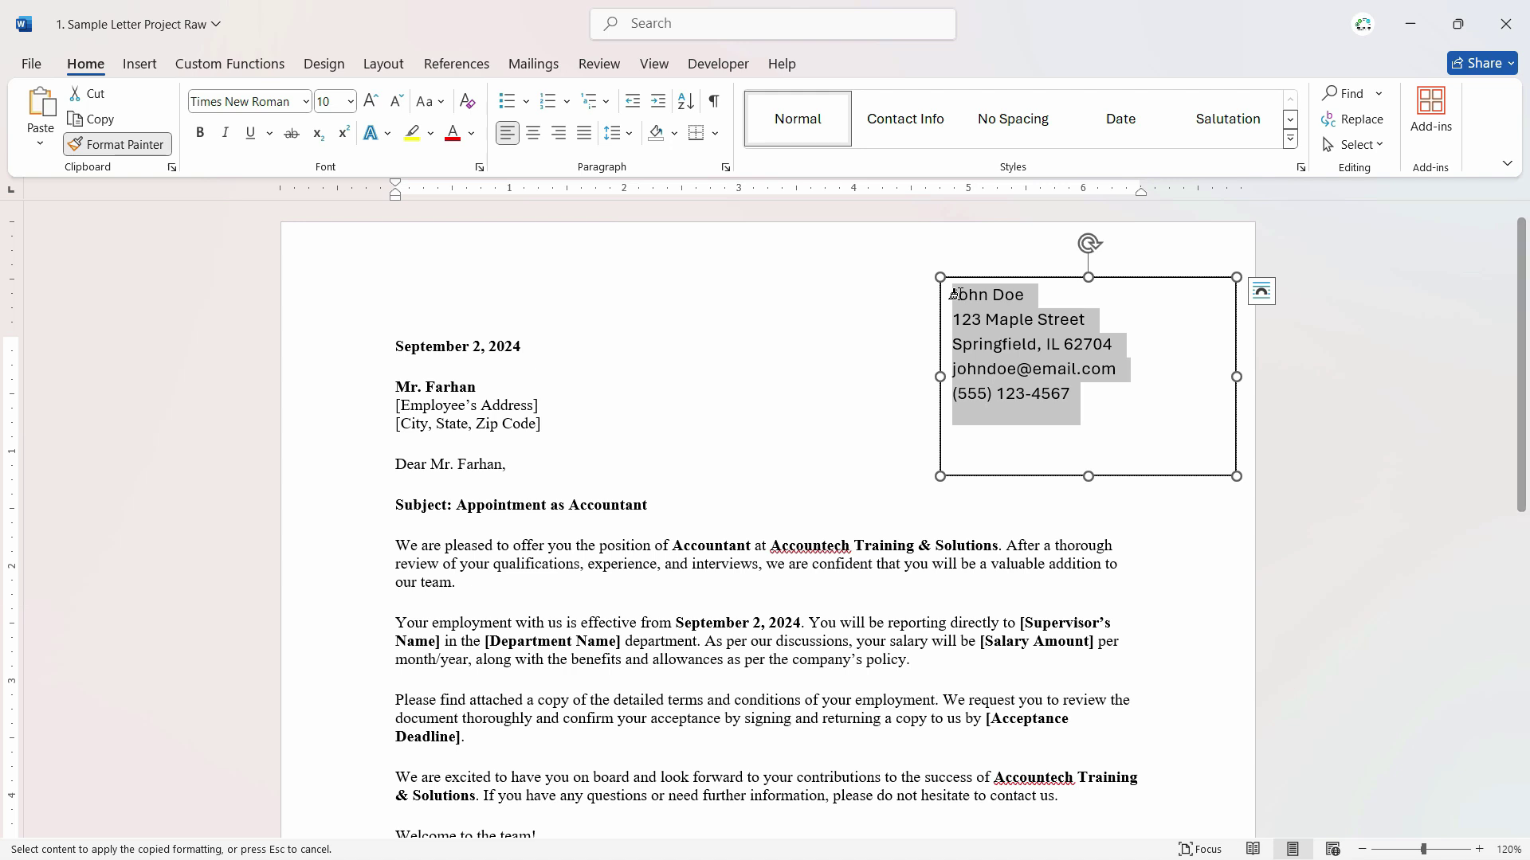
pyautogui.moveTo(954, 294); pyautogui.dragTo(954, 296)
pyautogui.click(1110, 411)
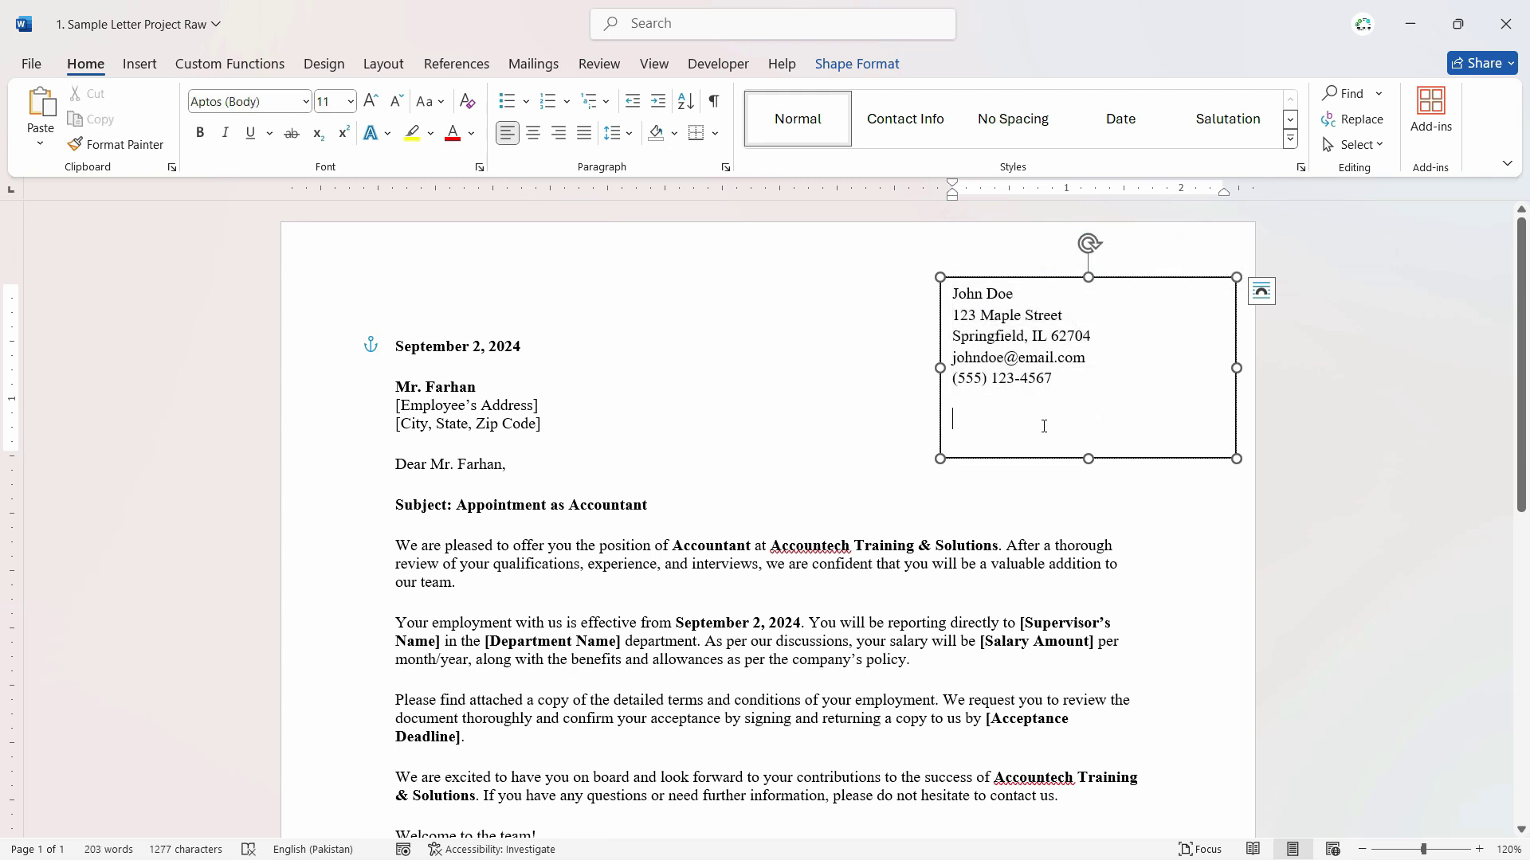
pyautogui.hotkey('ctrl', 'z')
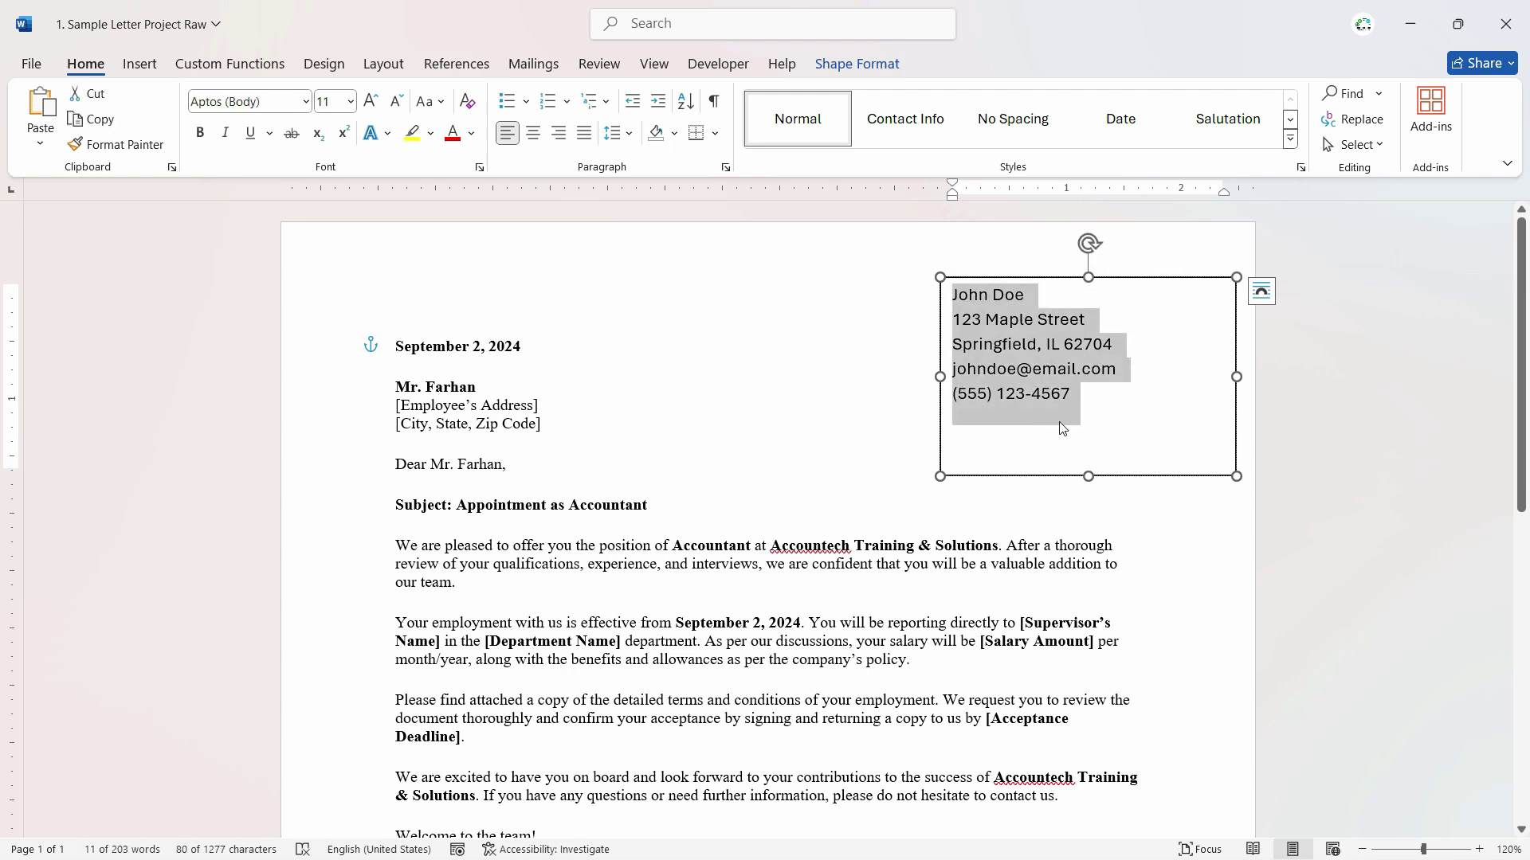
# Reapply the Times New Roman body formatting to all contact lines with Format Painter
pyautogui.click(545, 528)
pyautogui.moveTo(576, 547); pyautogui.dragTo(550, 549)
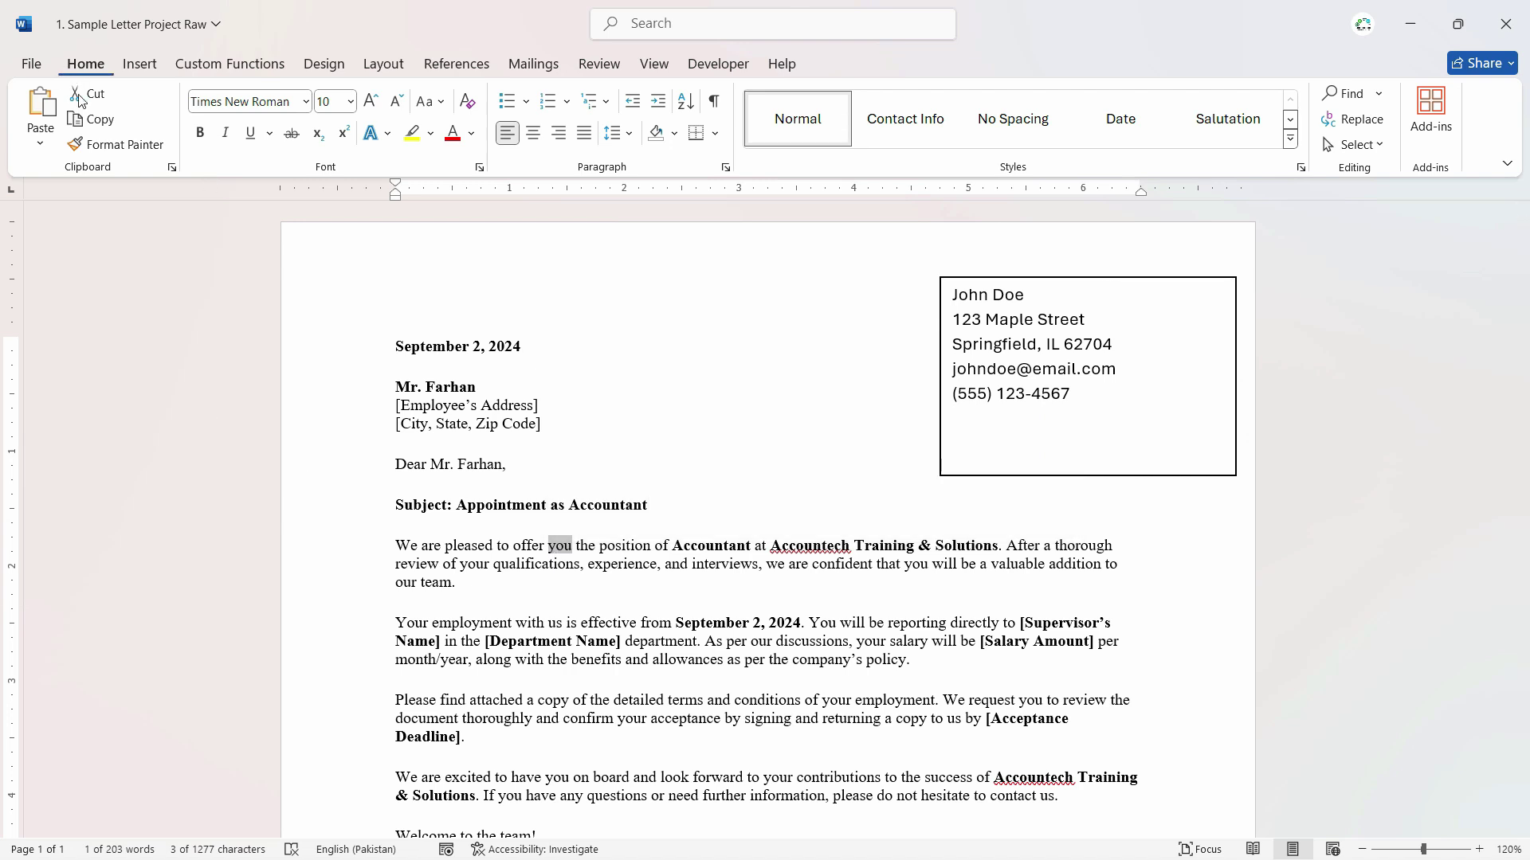
pyautogui.click(125, 145)
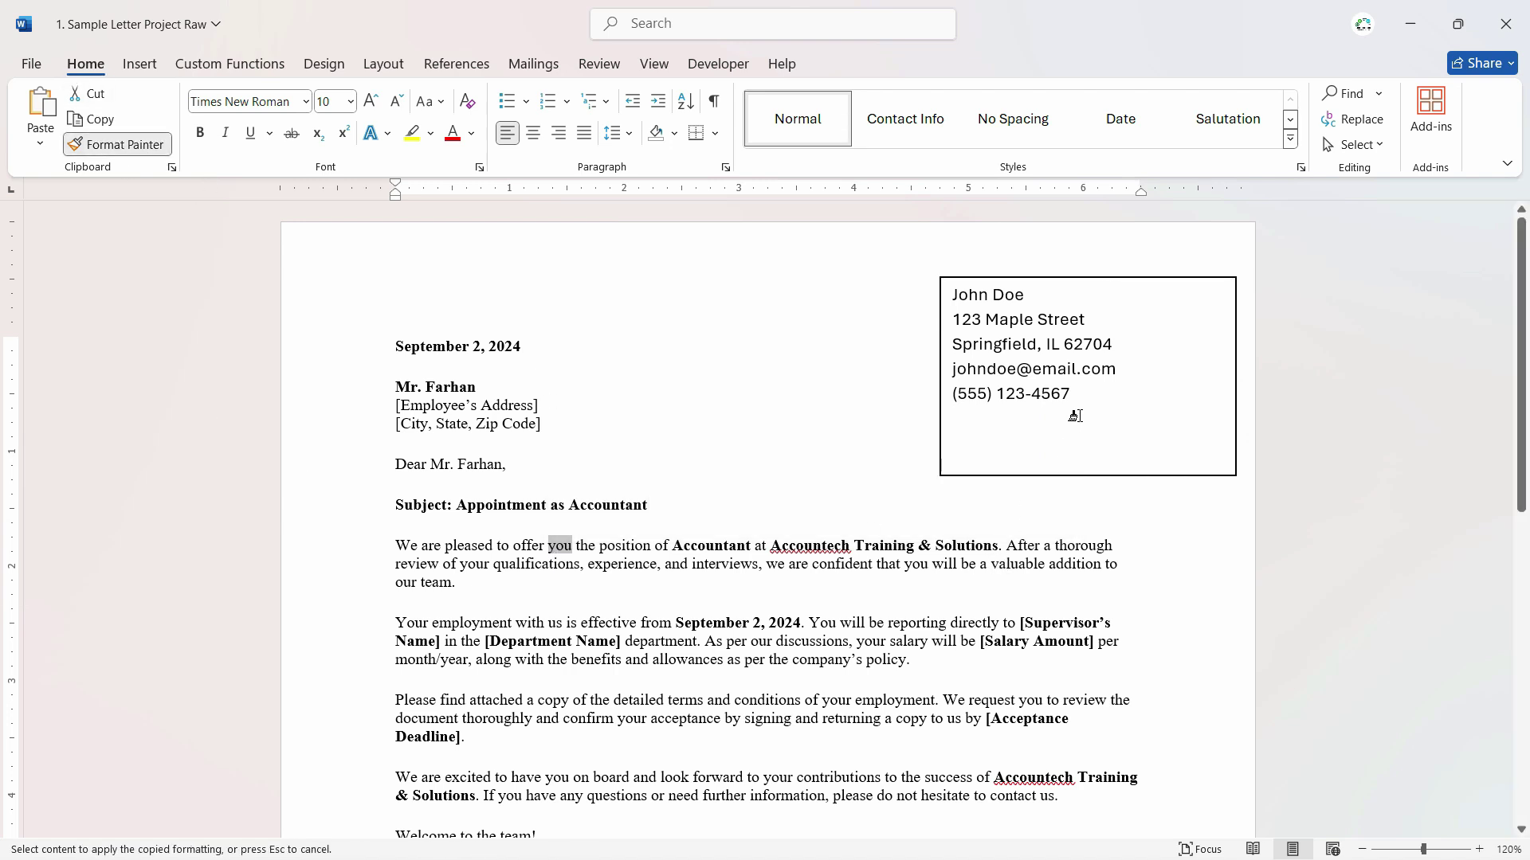
pyautogui.moveTo(1080, 399); pyautogui.dragTo(944, 293)
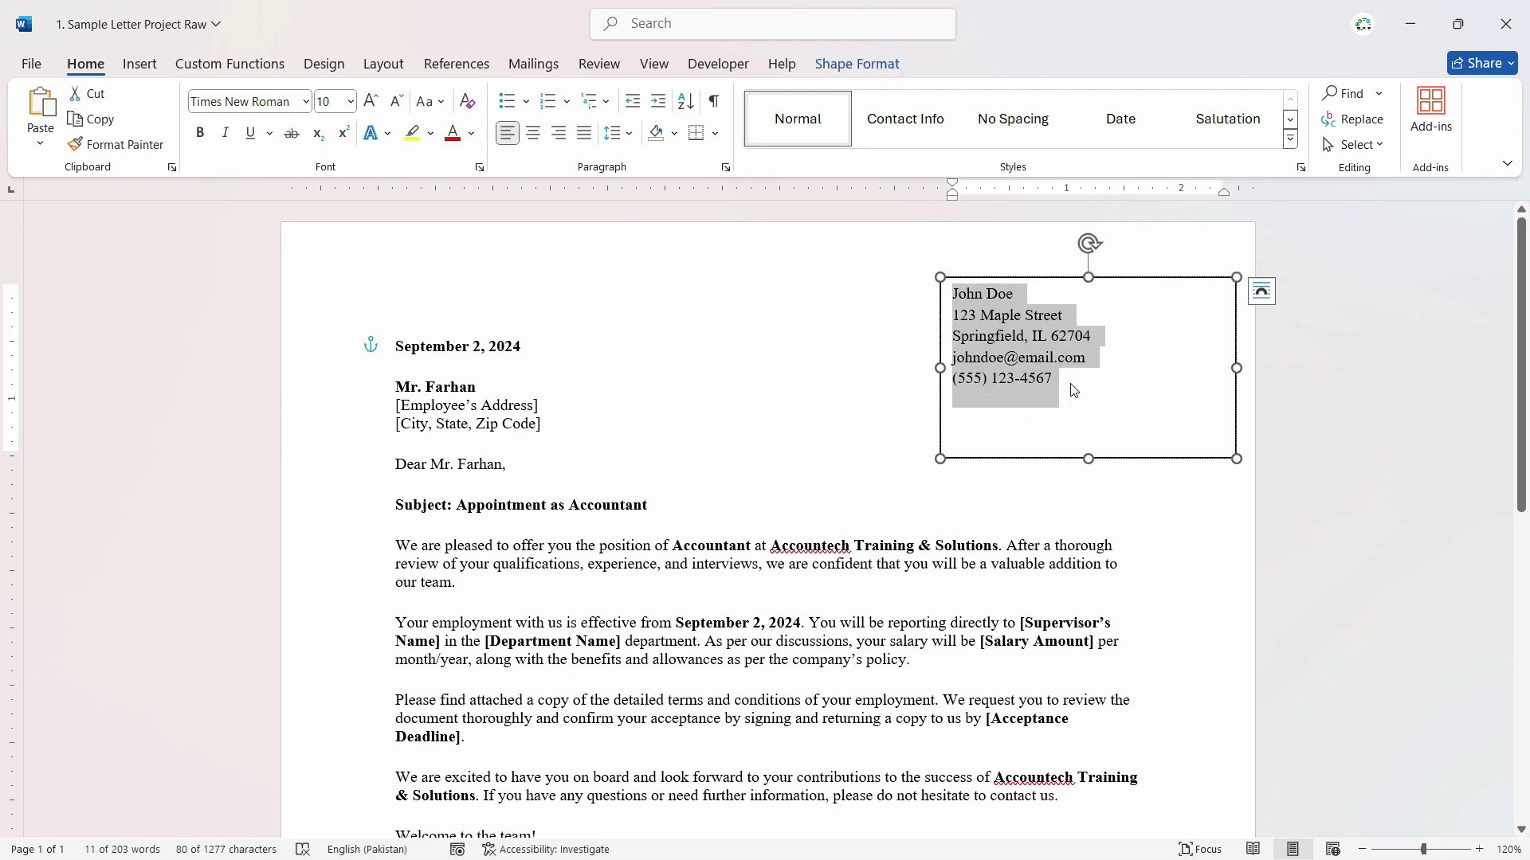
pyautogui.click(1082, 420)
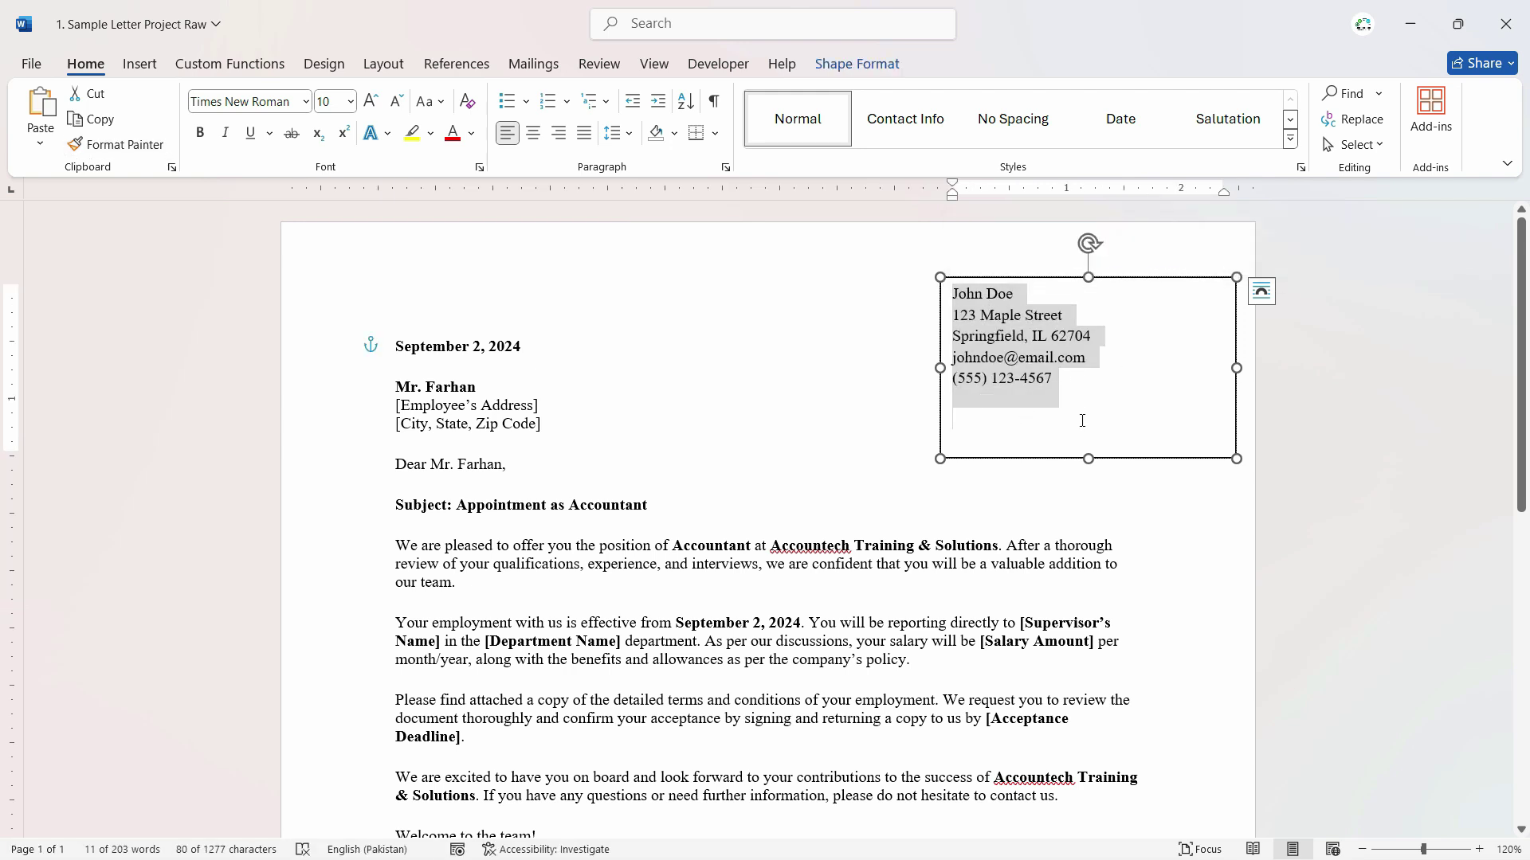
pyautogui.click(843, 484)
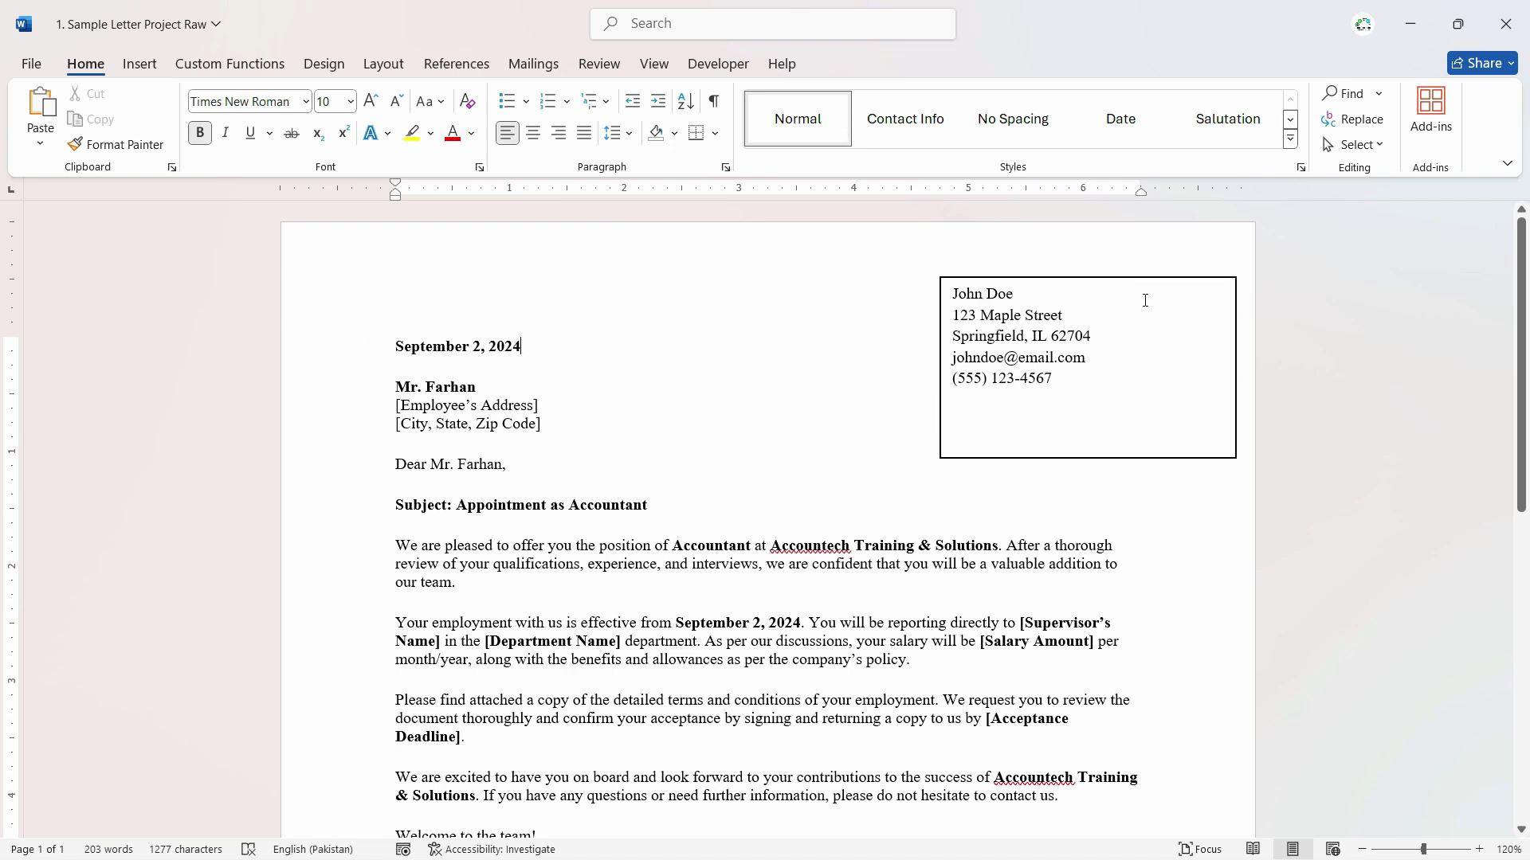
# Nudge the contact box slightly down-left, then set its Shape Outline to No Outline
pyautogui.moveTo(1157, 283); pyautogui.dragTo(1151, 314)
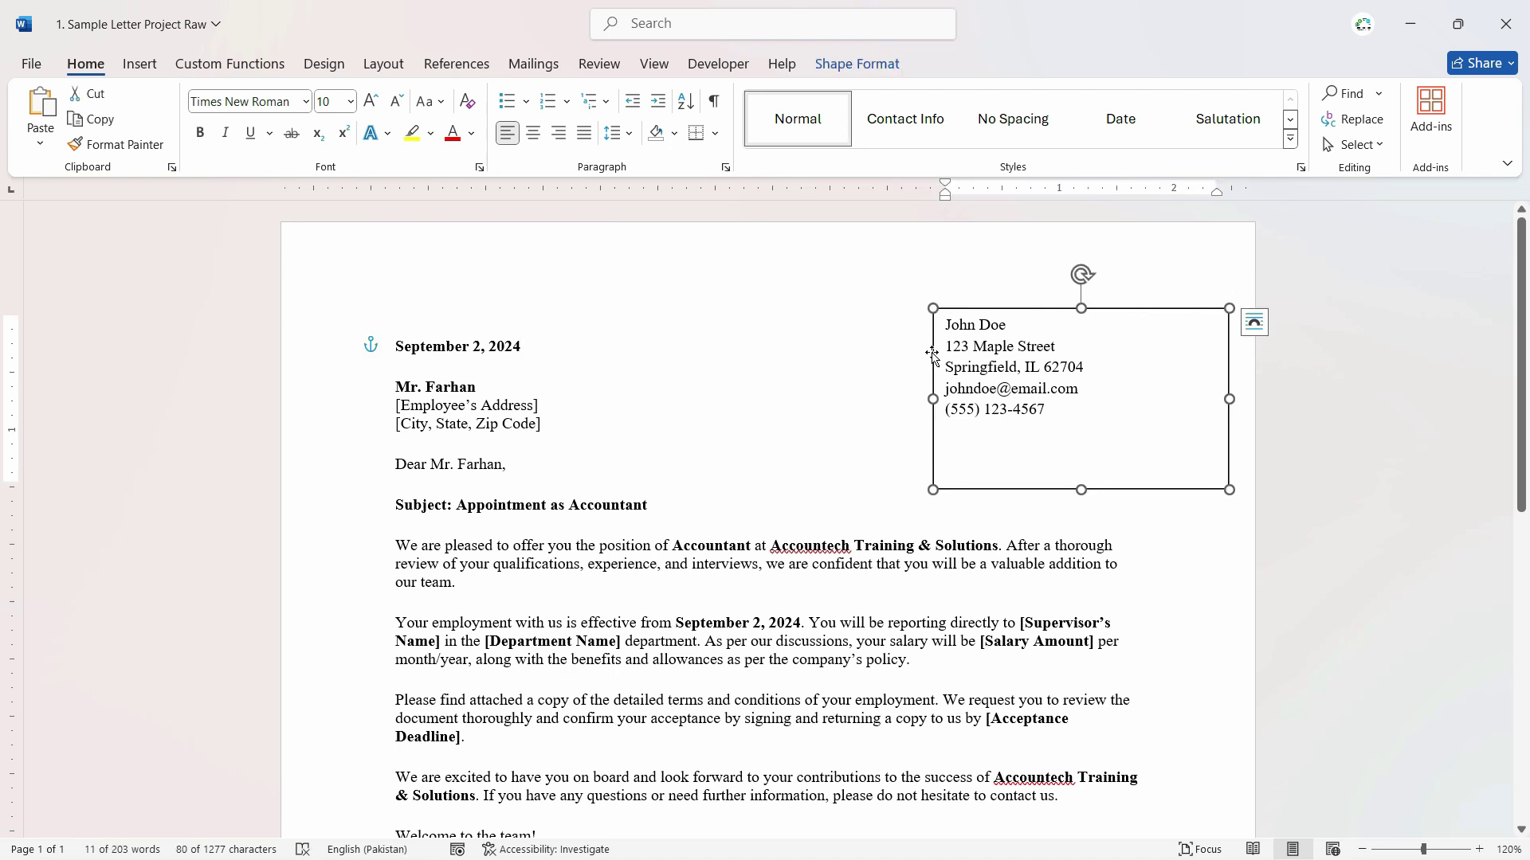
pyautogui.click(882, 379)
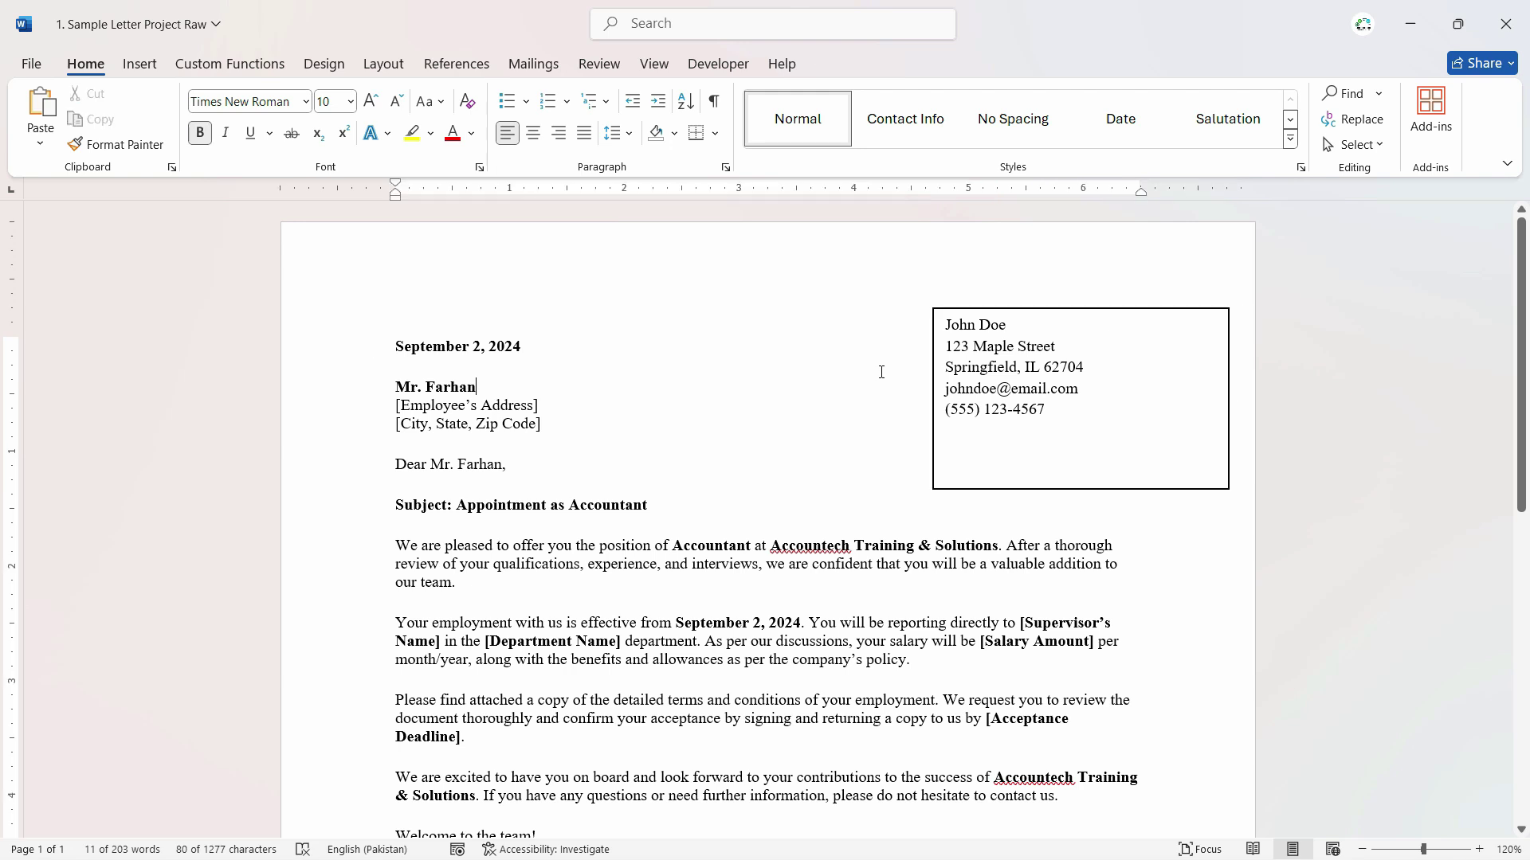
pyautogui.click(1045, 309)
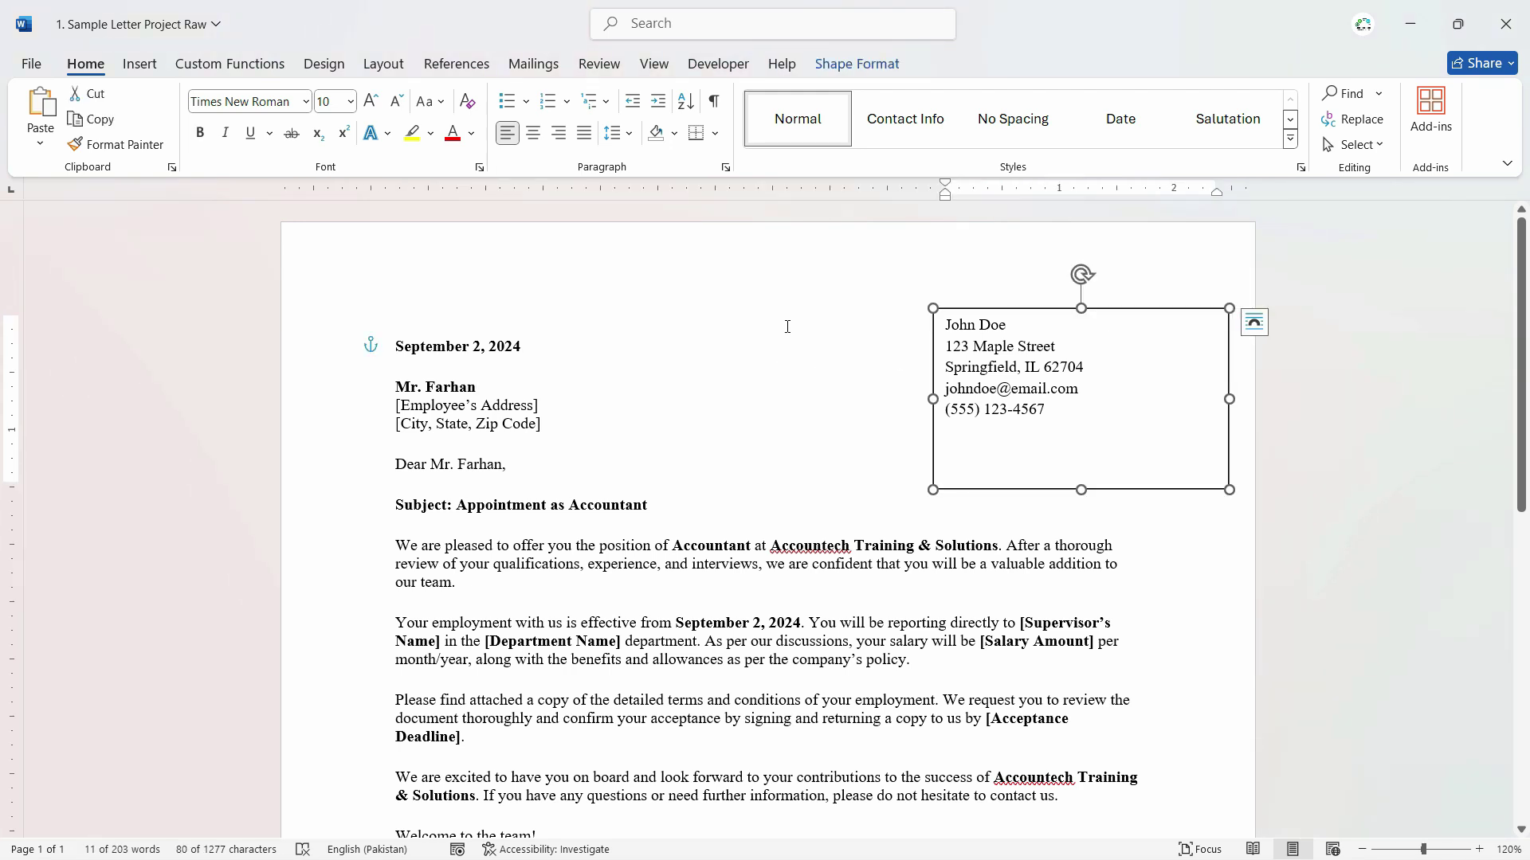
pyautogui.click(864, 68)
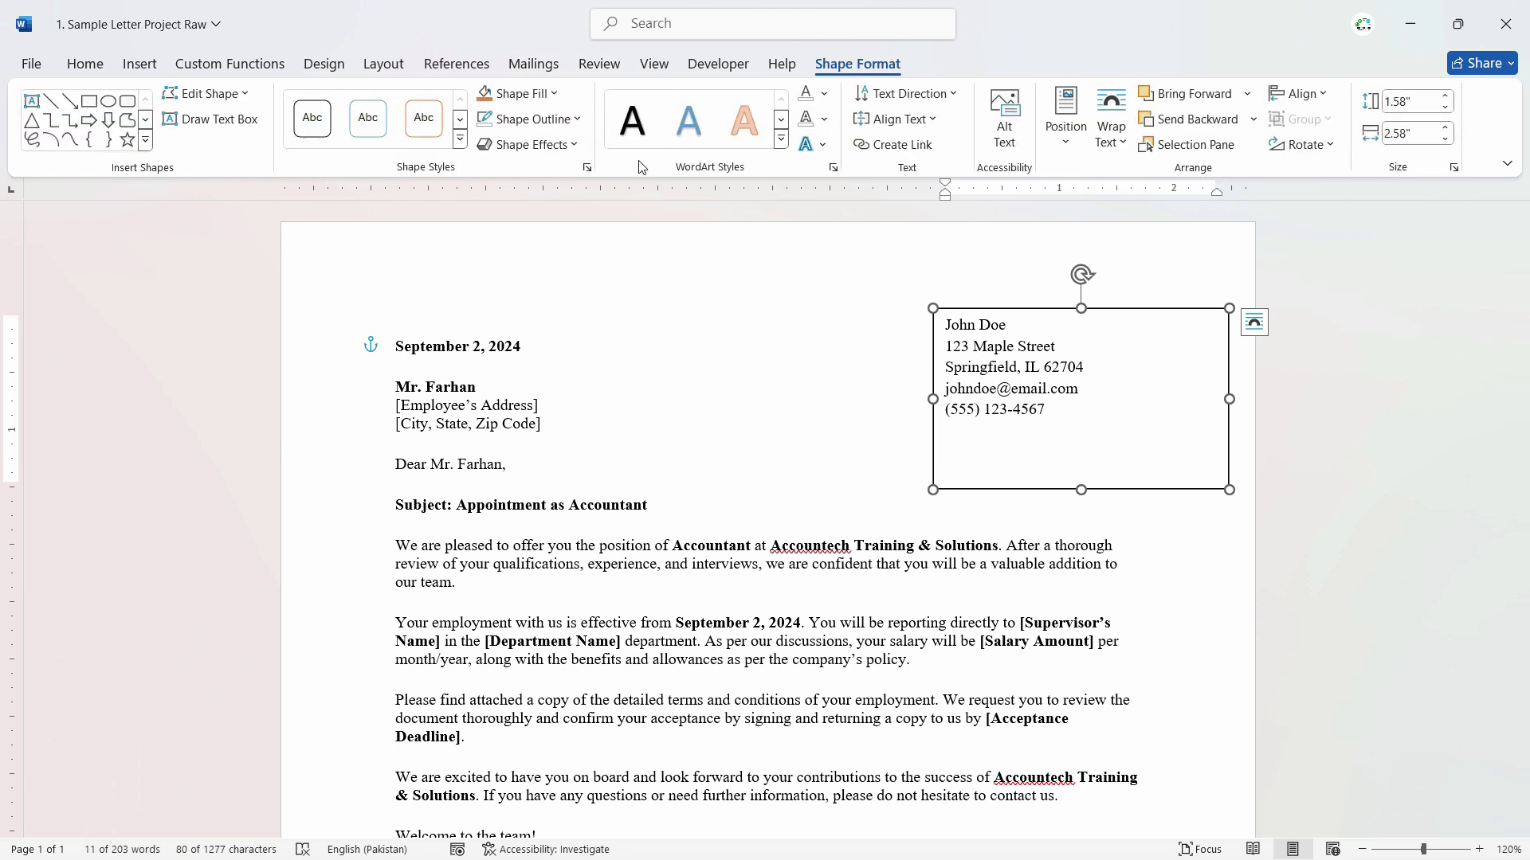
pyautogui.click(530, 118)
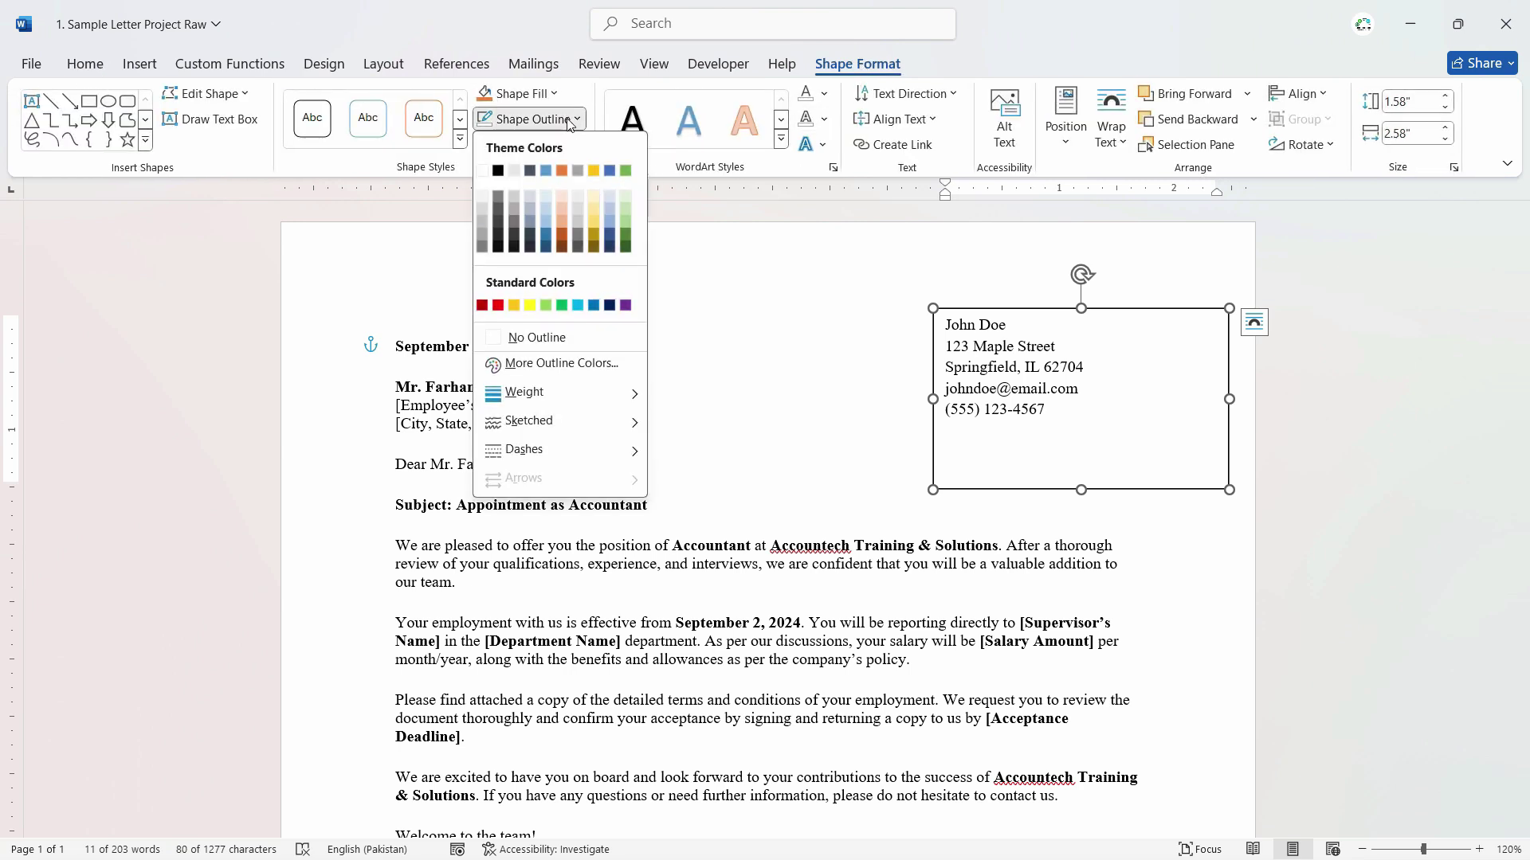
pyautogui.click(558, 338)
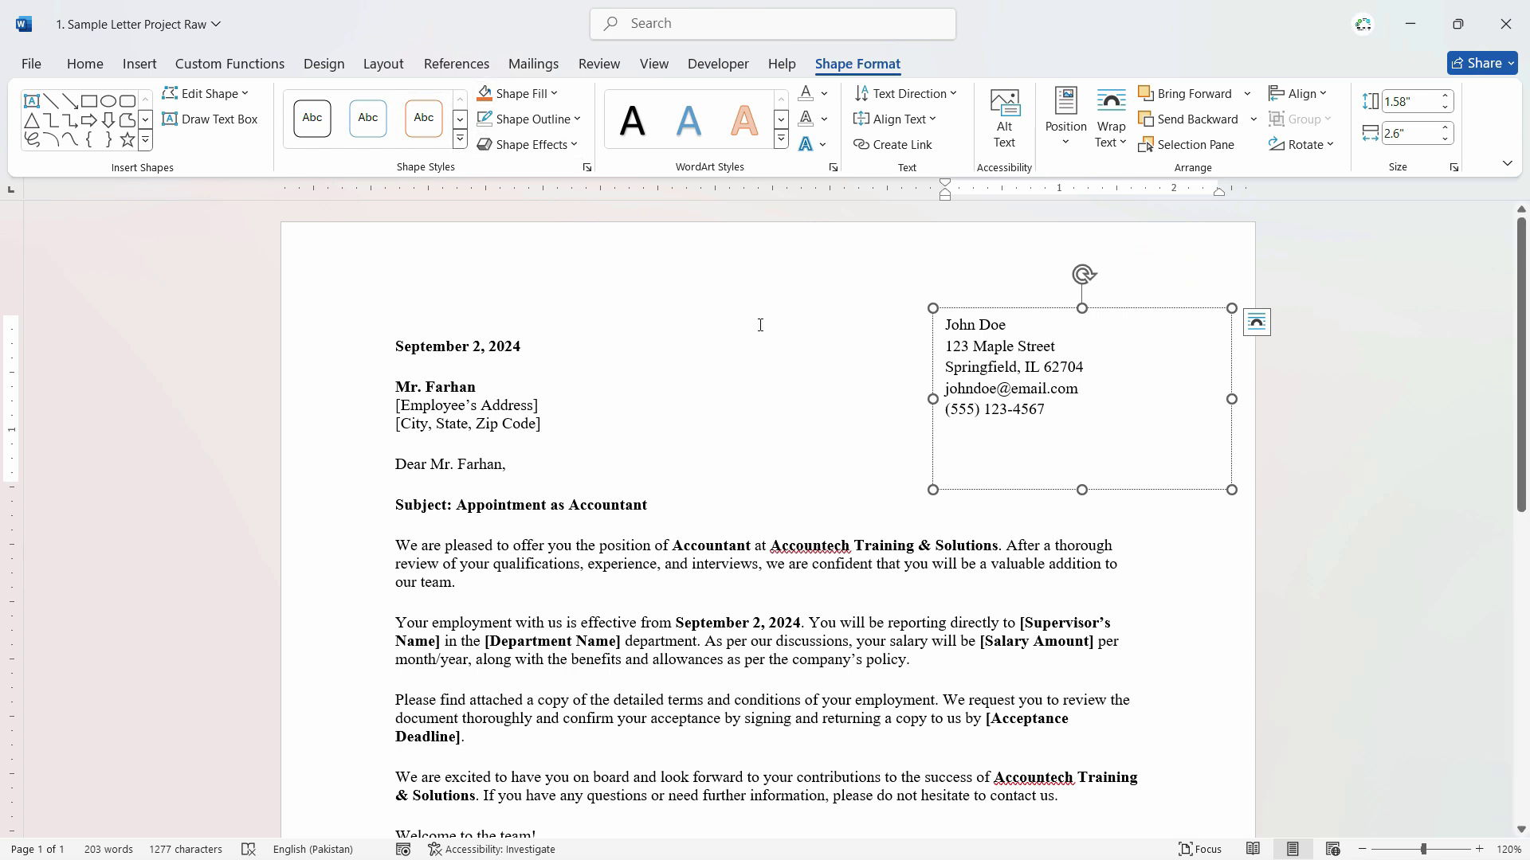
# Nudge the contact box down and right until its top aligns with the date line
pyautogui.click(881, 379)
pyautogui.click(1032, 308)
pyautogui.moveTo(1032, 308); pyautogui.dragTo(1038, 335)
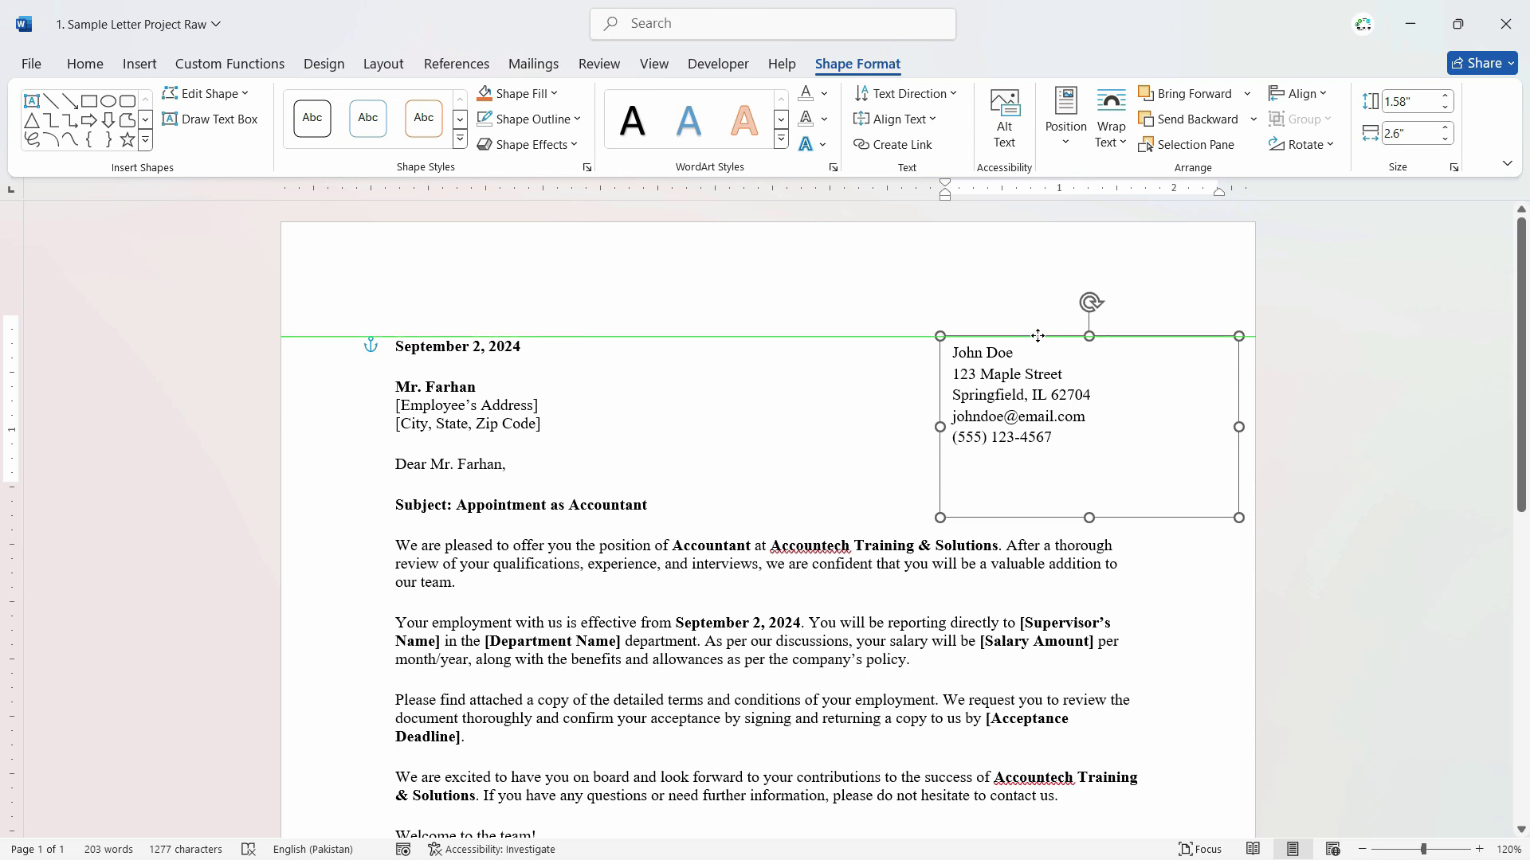
pyautogui.click(829, 298)
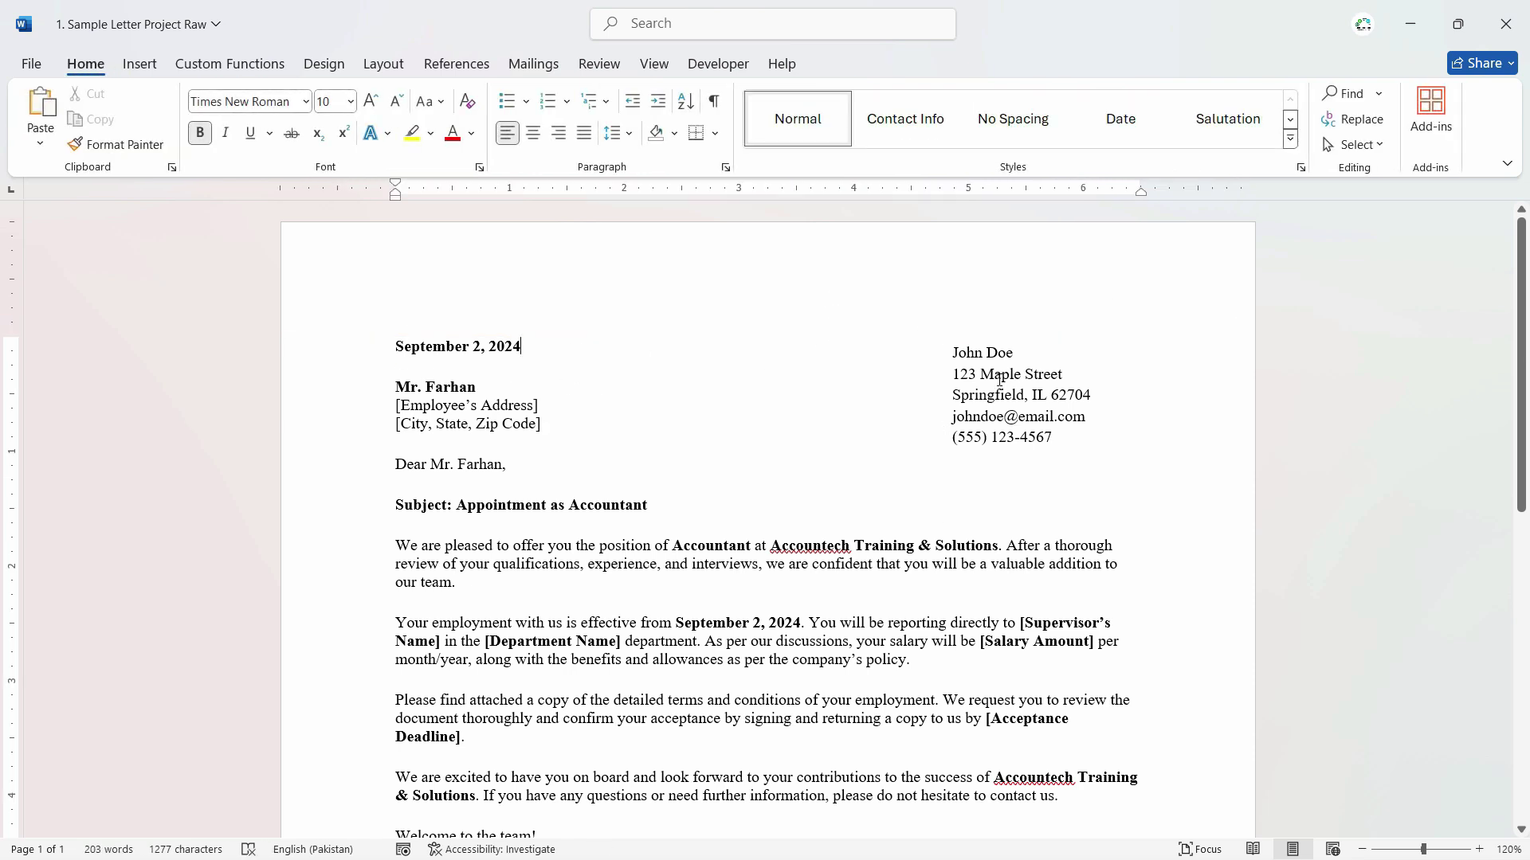
pyautogui.click(1006, 338)
pyautogui.moveTo(1005, 338); pyautogui.dragTo(1026, 344)
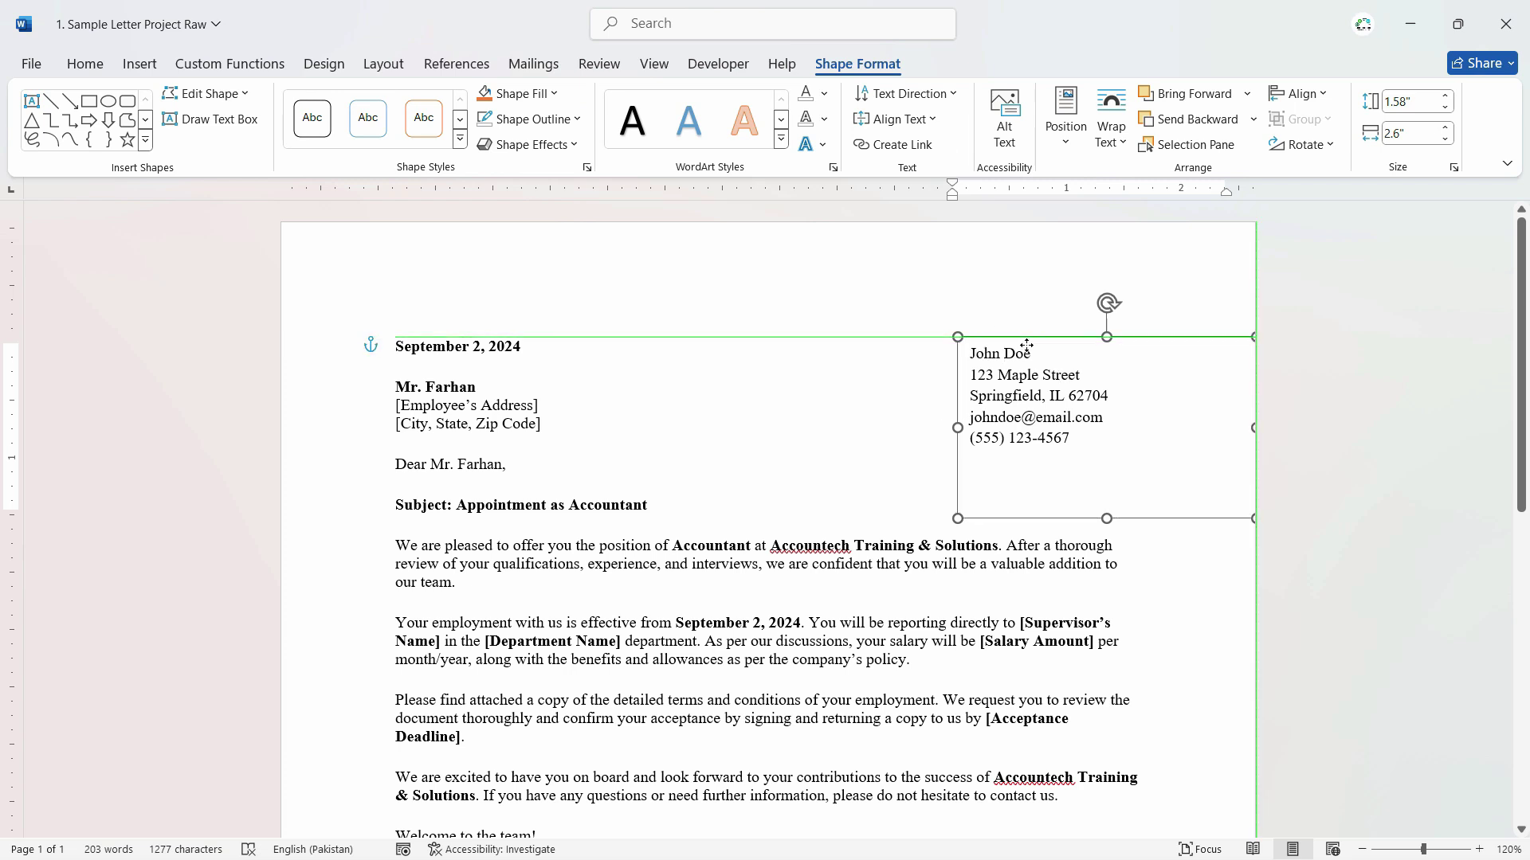
pyautogui.click(707, 375)
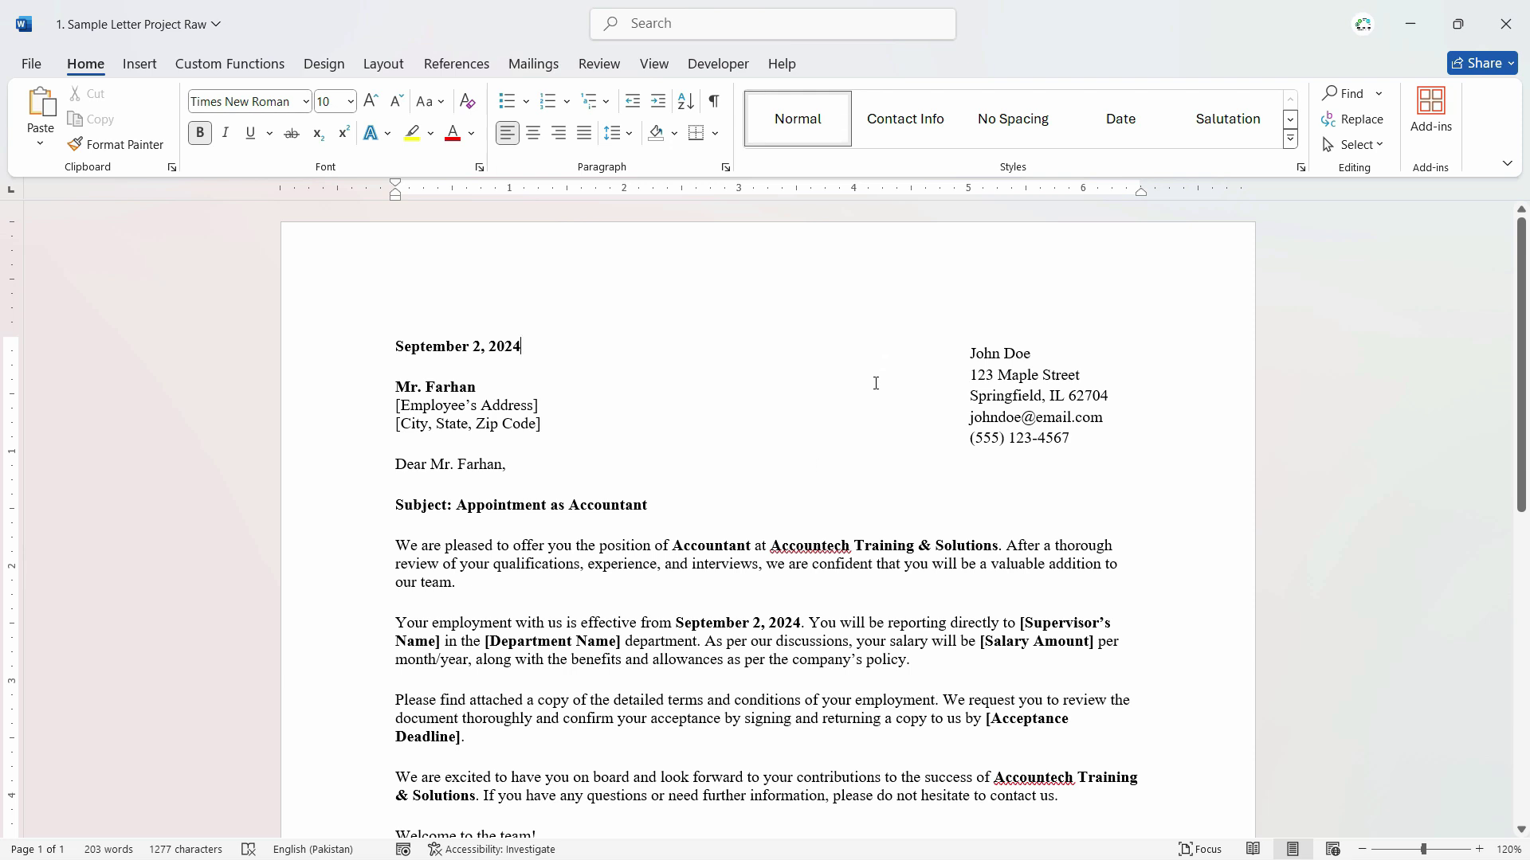
pyautogui.click(1019, 342)
pyautogui.moveTo(1019, 343); pyautogui.dragTo(1023, 359)
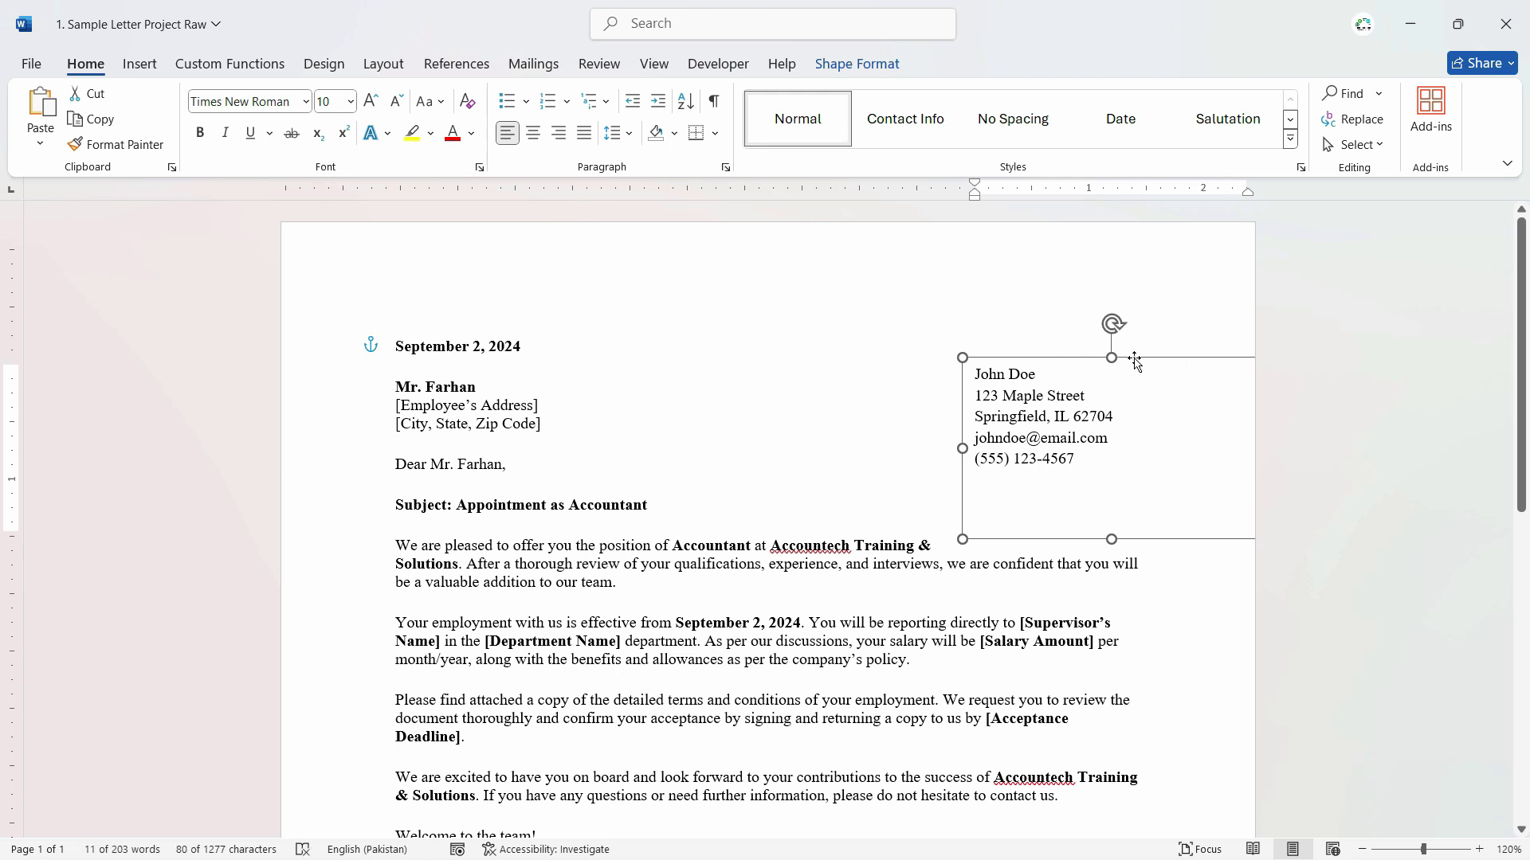
pyautogui.hotkey('ctrl', 'z')
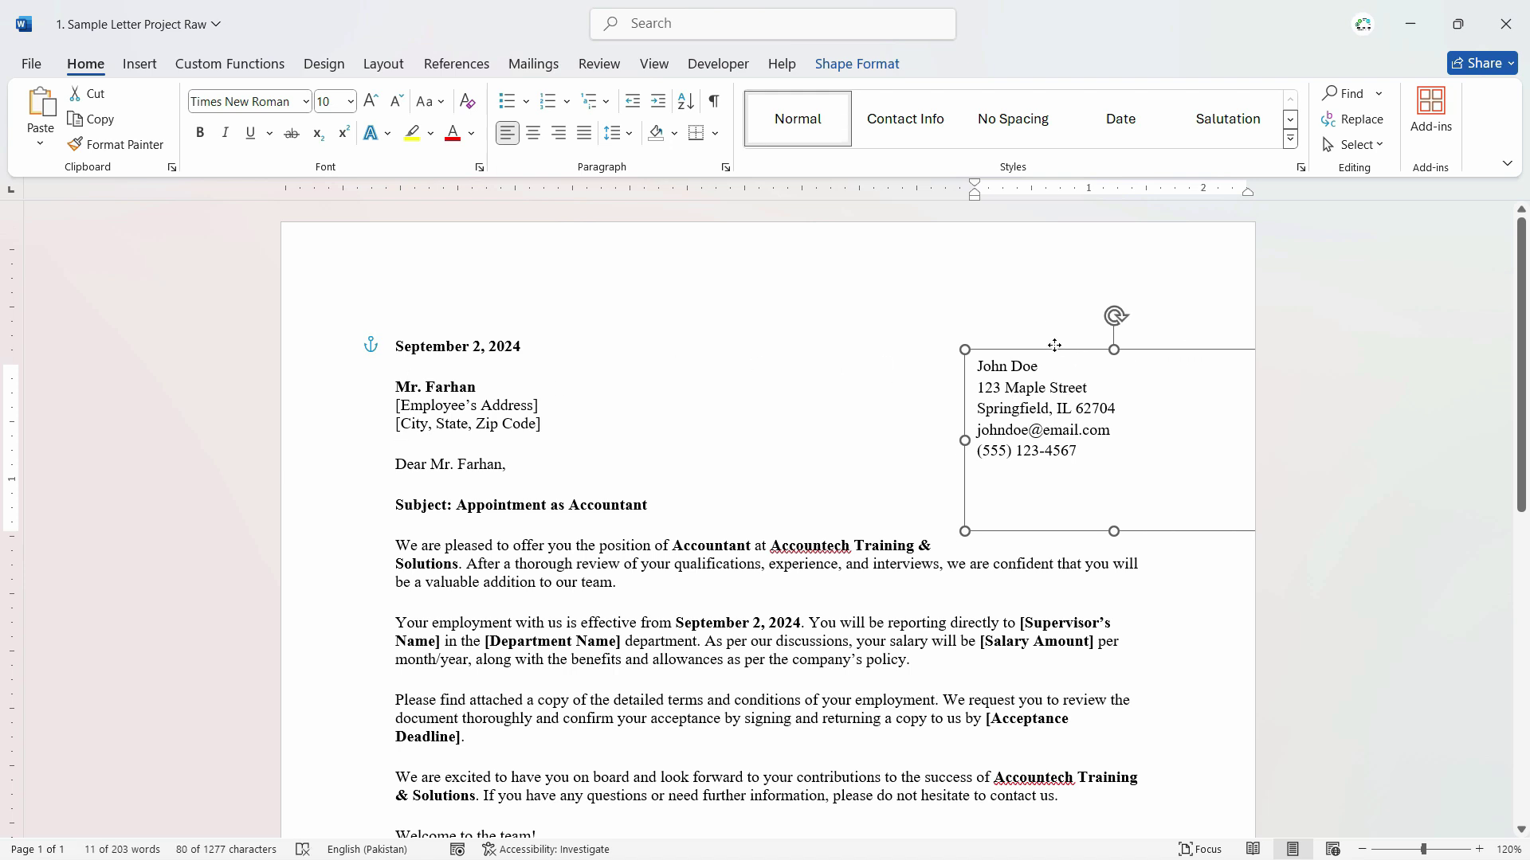
# Select all five contact lines inside the text box
pyautogui.click(1025, 398)
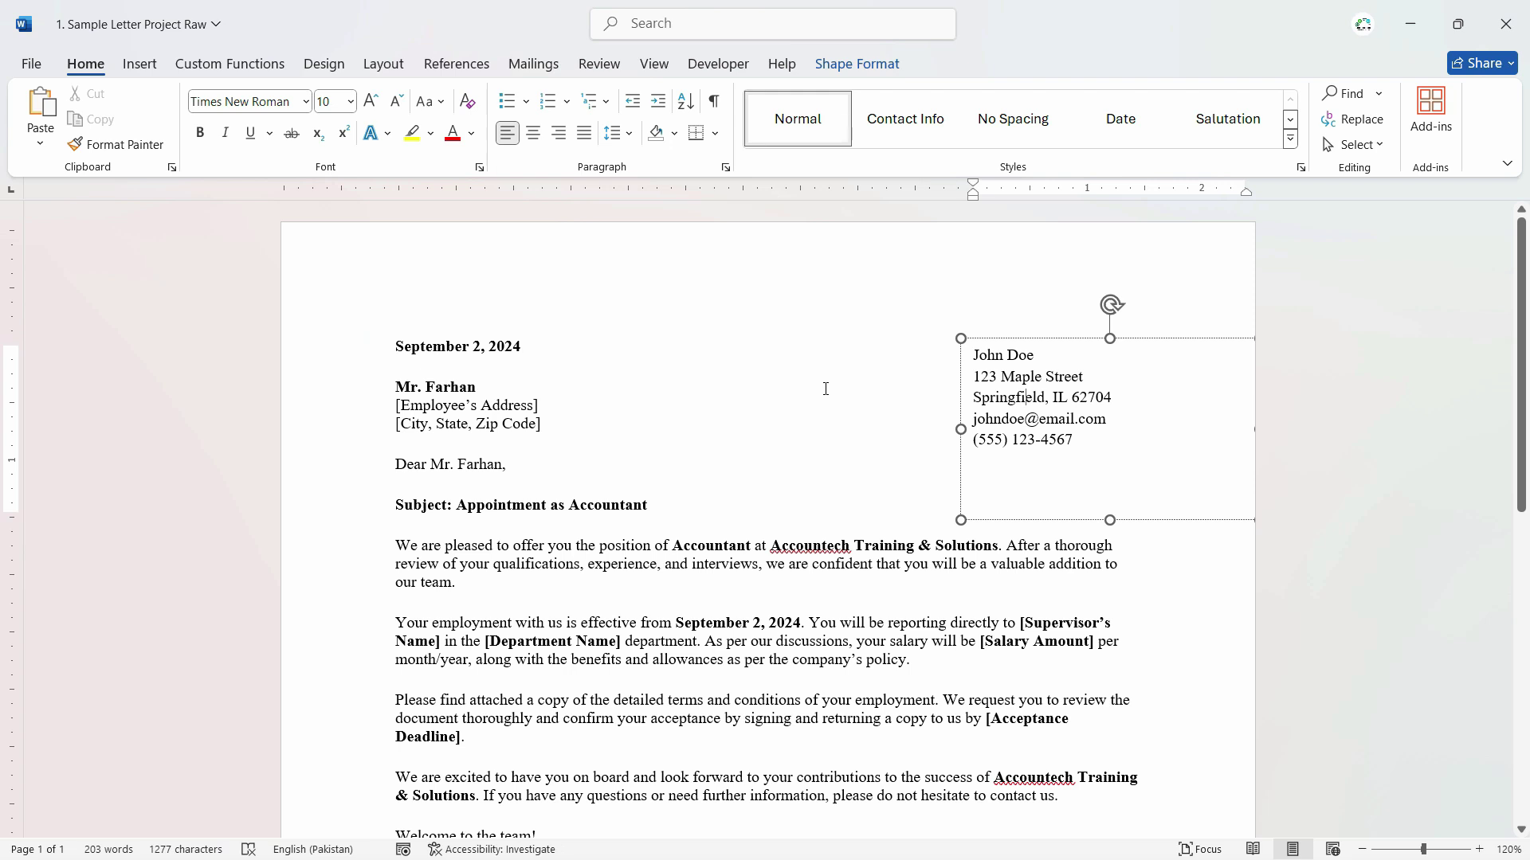
pyautogui.hotkey('ctrl', 'a')
pyautogui.click(1044, 506)
pyautogui.moveTo(1084, 472); pyautogui.dragTo(971, 350)
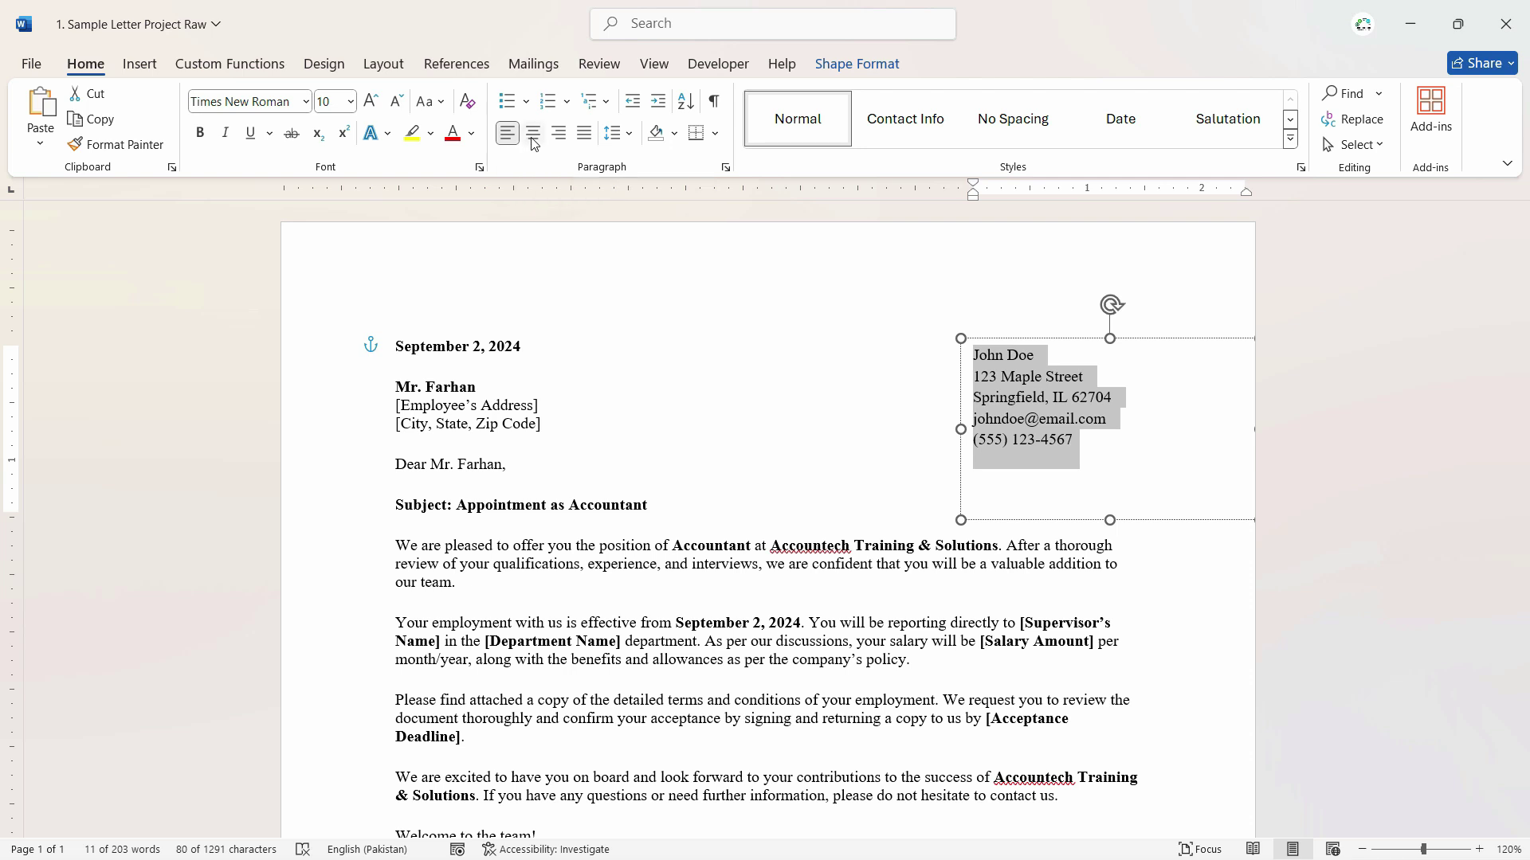
# Right-align the five contact lines, trim the box's bottom edge up to fit, then reselect the lines
pyautogui.click(558, 132)
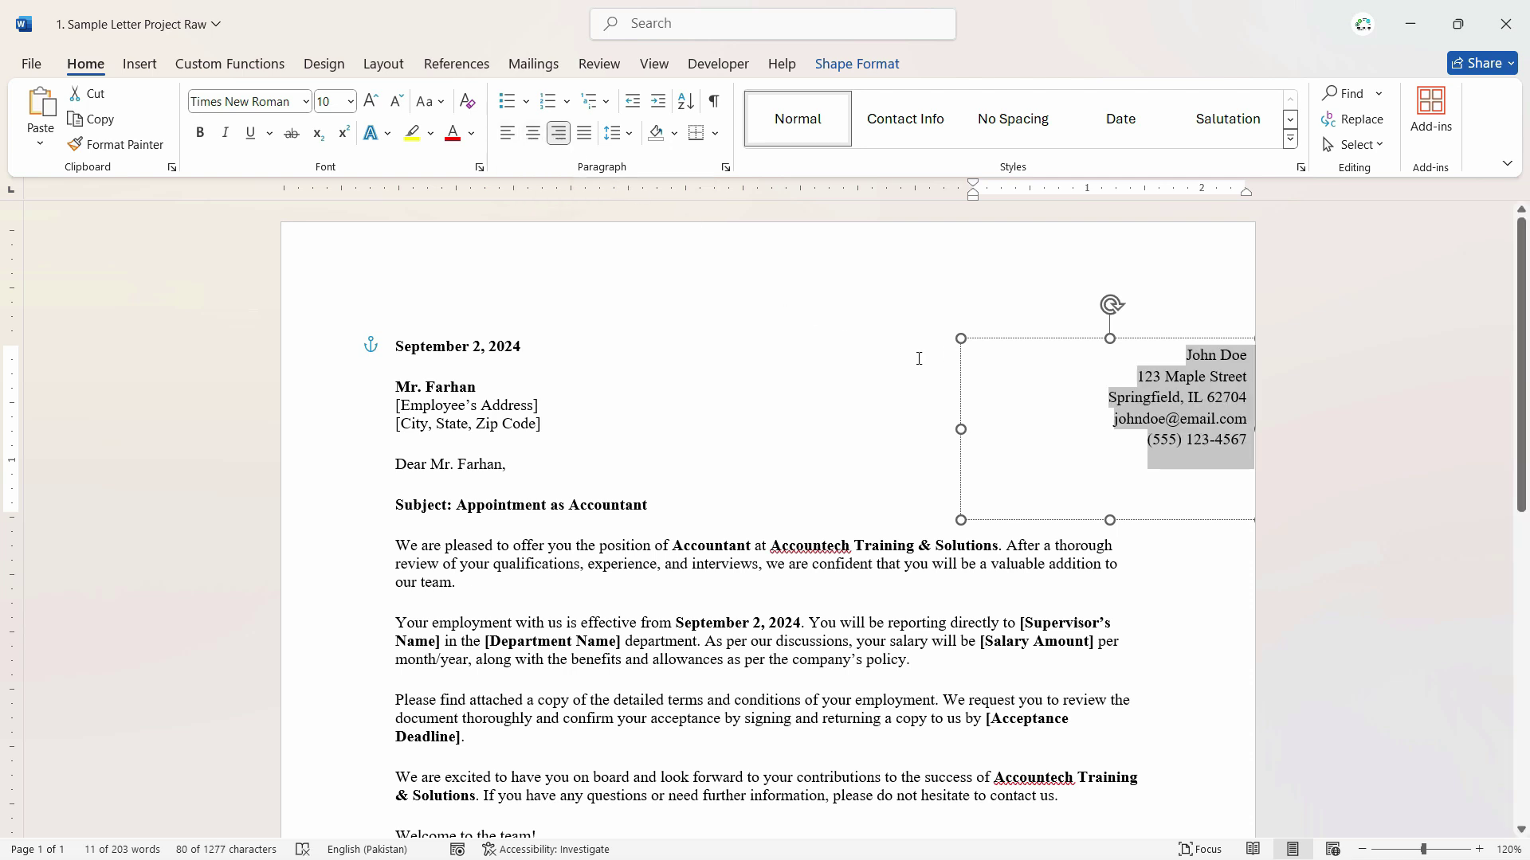
pyautogui.click(995, 508)
pyautogui.moveTo(1110, 519); pyautogui.dragTo(1112, 476)
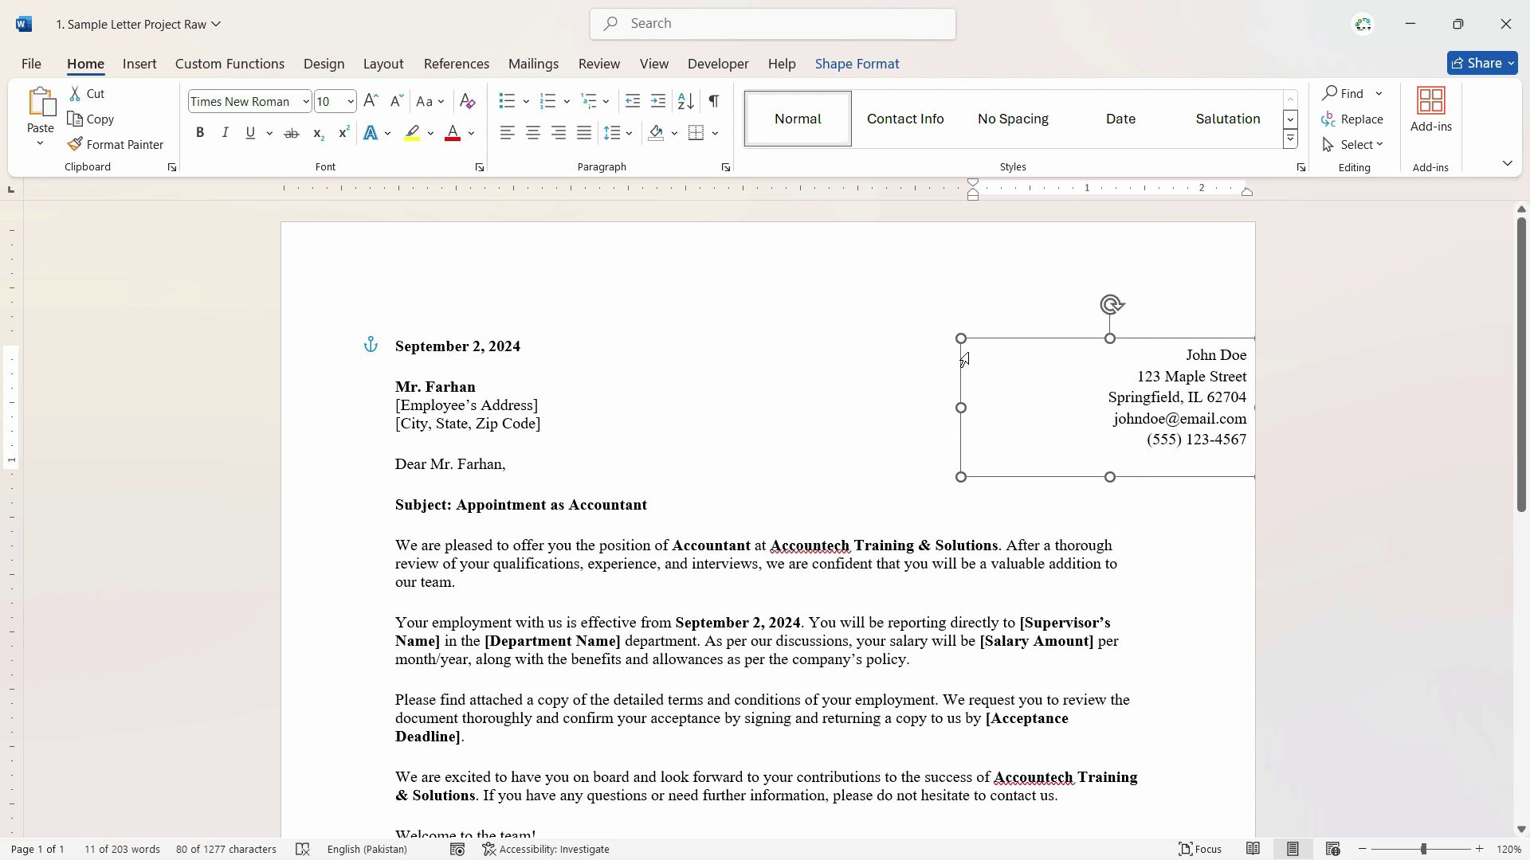
pyautogui.moveTo(1199, 459); pyautogui.dragTo(1041, 345)
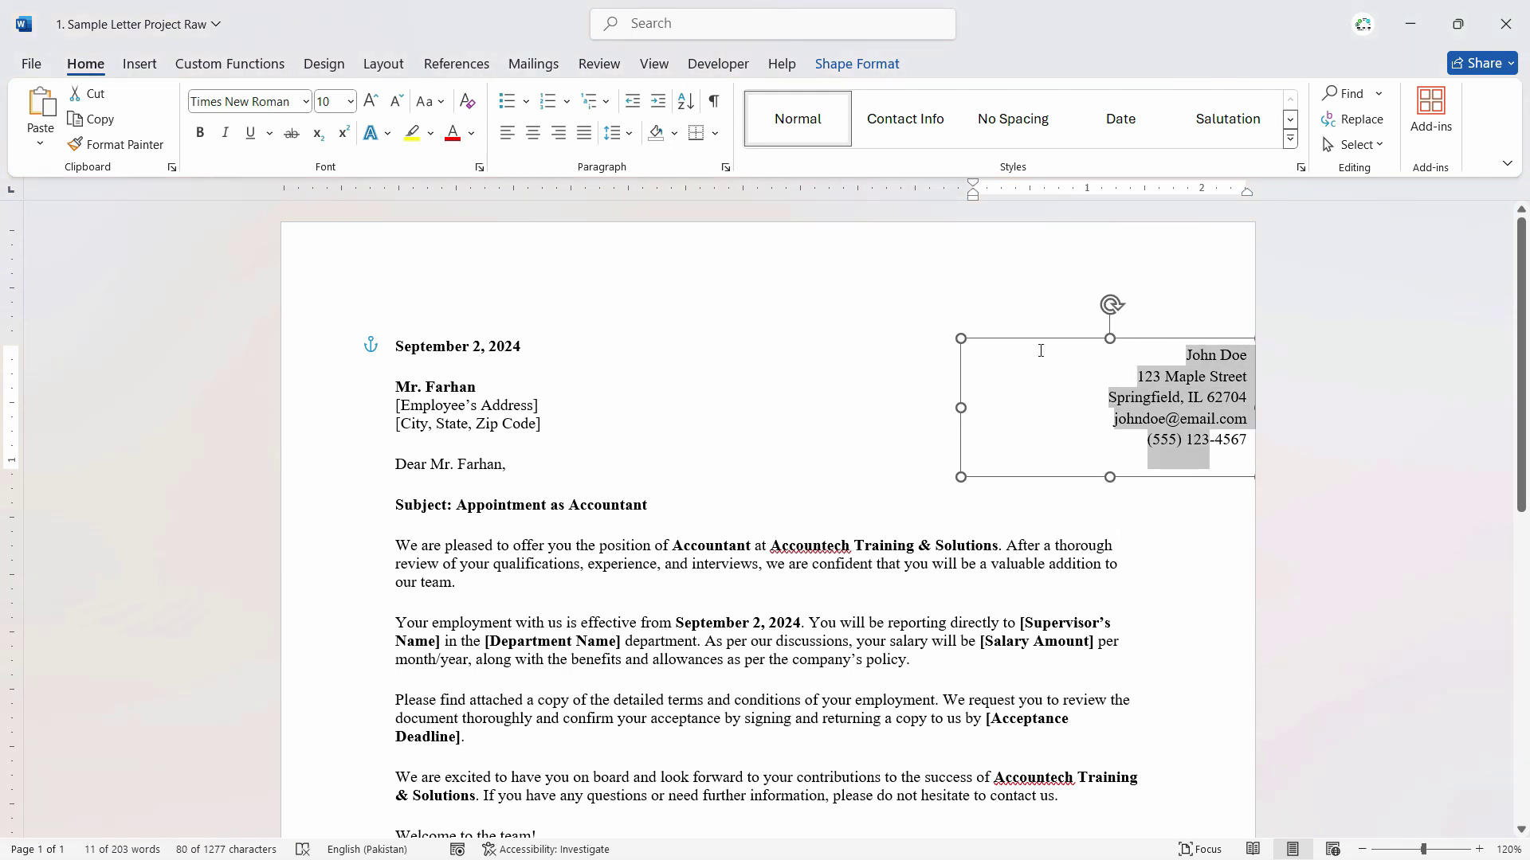
pyautogui.moveTo(1168, 457); pyautogui.dragTo(1100, 355)
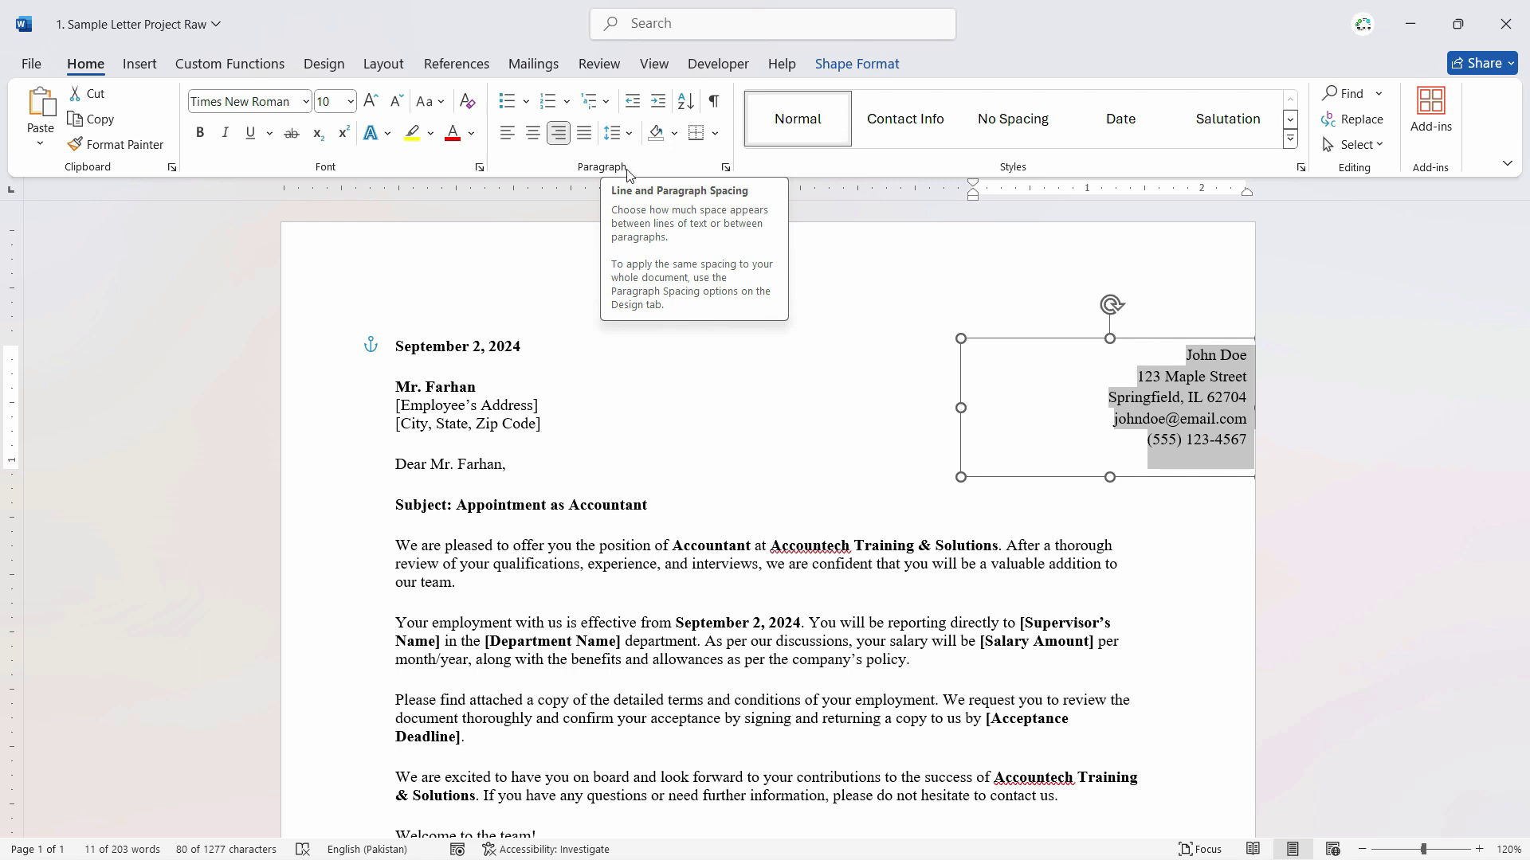
# Remove the space after each contact line and shorten the box to fit the tighter lines
pyautogui.click(630, 136)
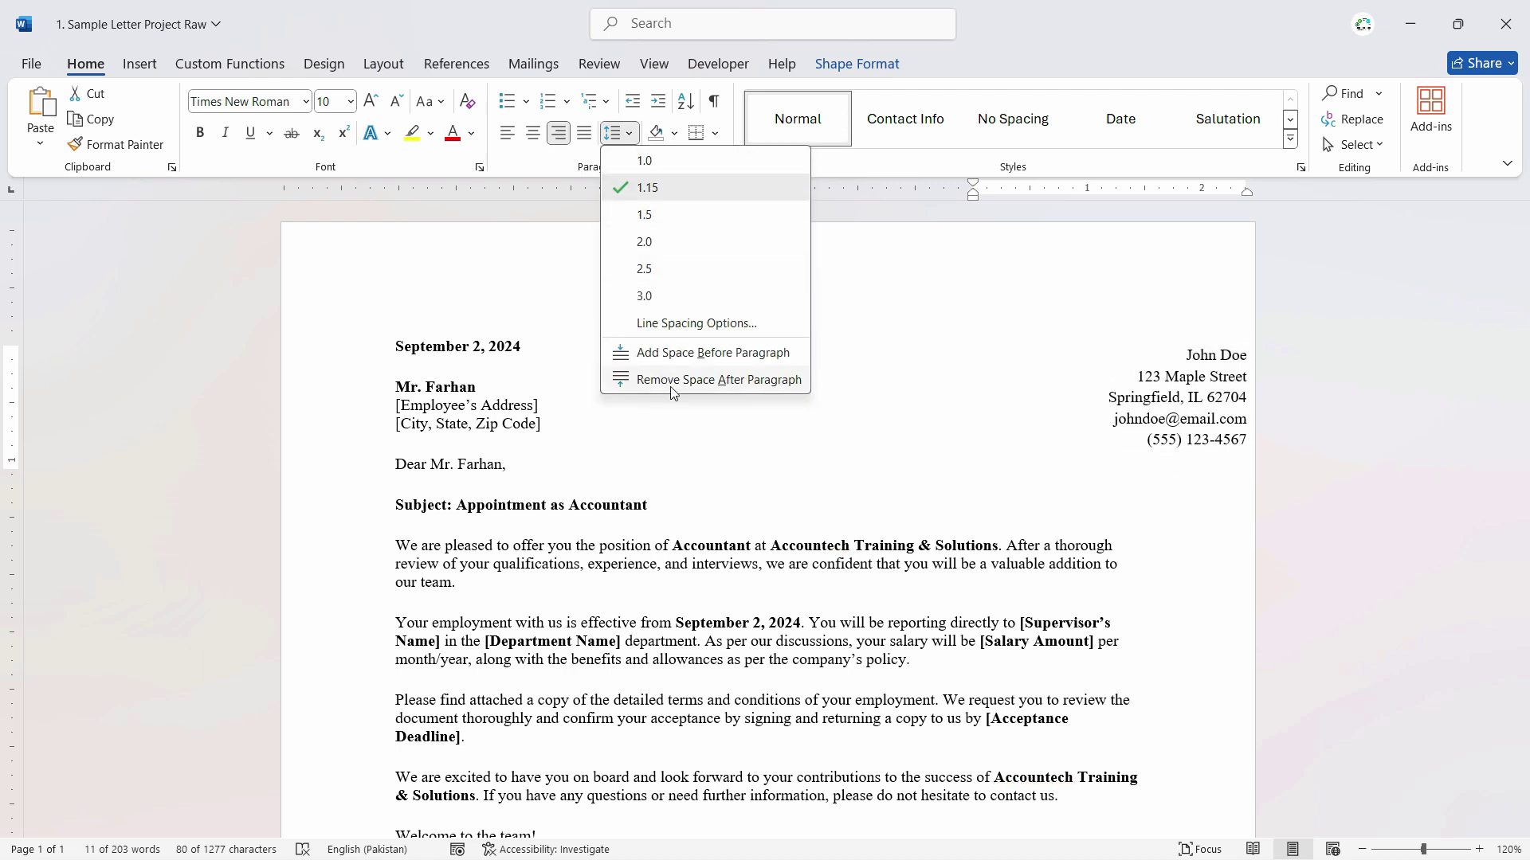
pyautogui.click(670, 385)
pyautogui.click(1185, 464)
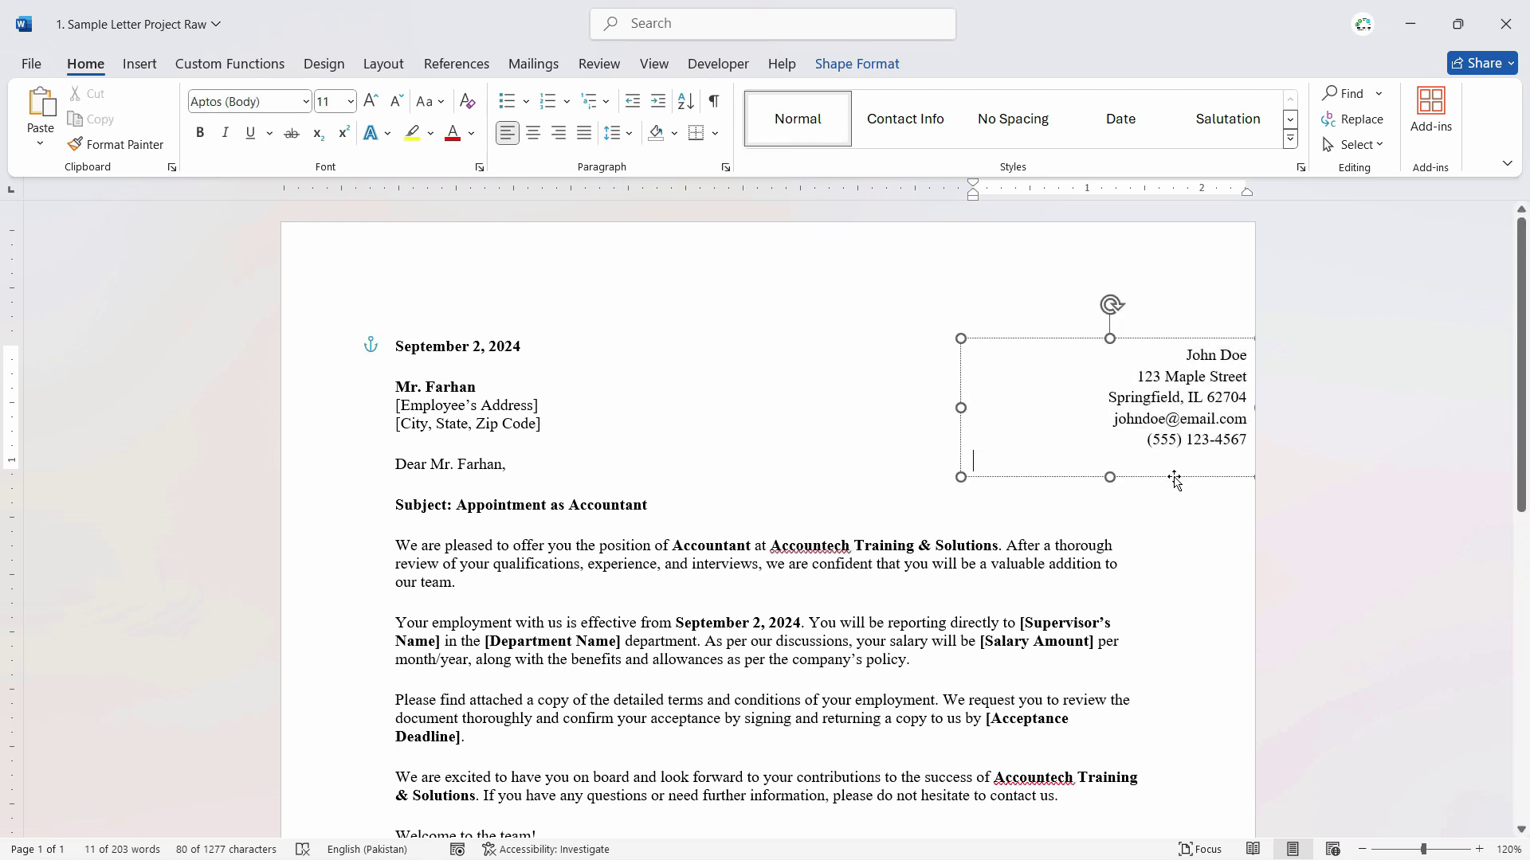
pyautogui.moveTo(1110, 476); pyautogui.dragTo(1110, 461)
# Shift the contact-details box slightly left inside the page and fine-tune its position
pyautogui.click(1145, 376)
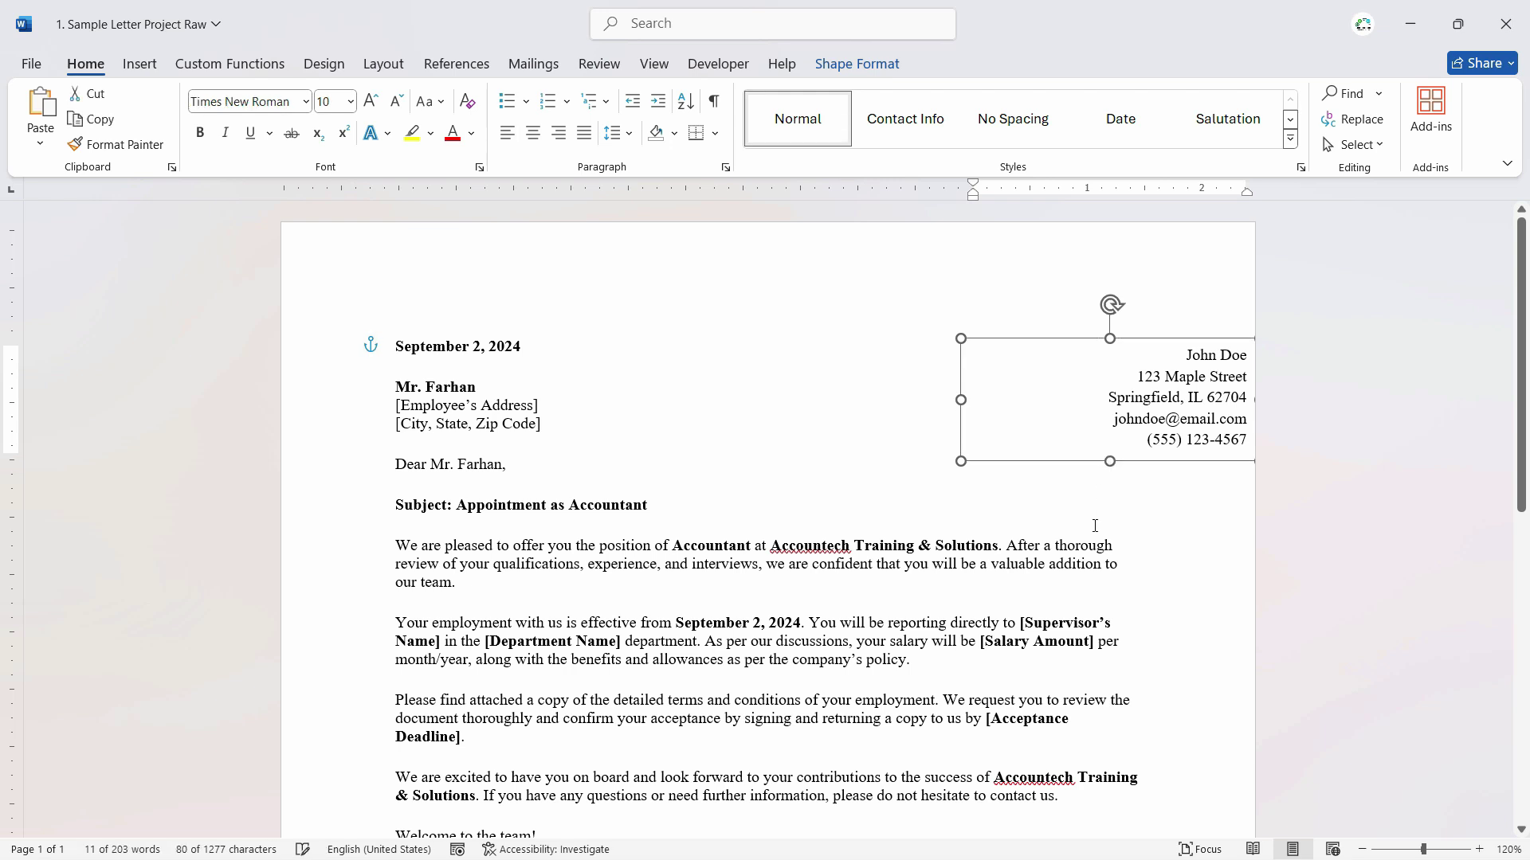
pyautogui.click(1093, 529)
pyautogui.click(1145, 376)
pyautogui.moveTo(1141, 340); pyautogui.dragTo(1117, 345)
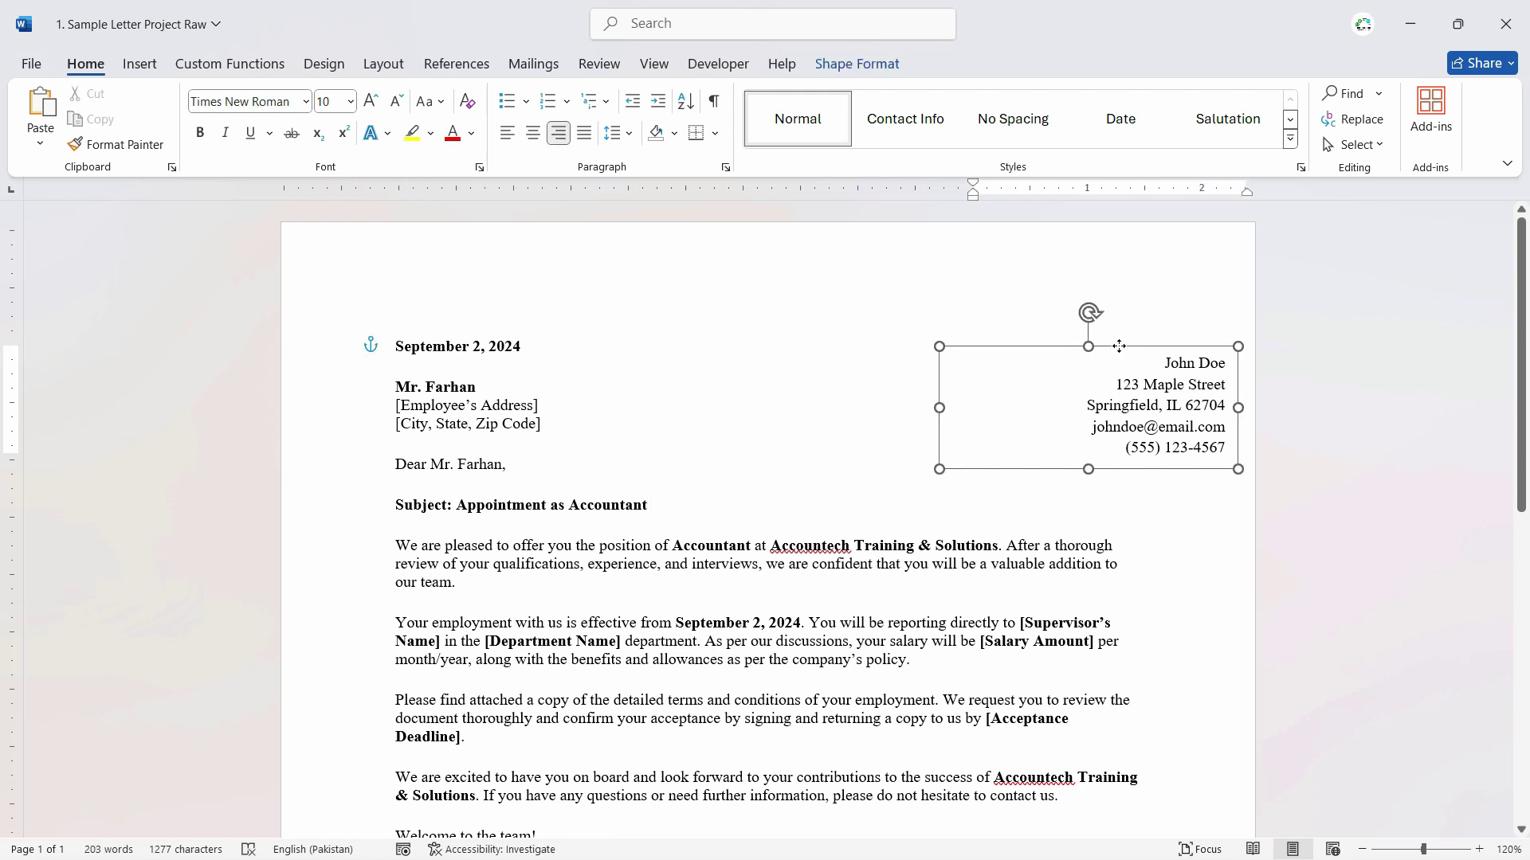
pyautogui.moveTo(1117, 345); pyautogui.dragTo(1107, 339)
pyautogui.click(831, 355)
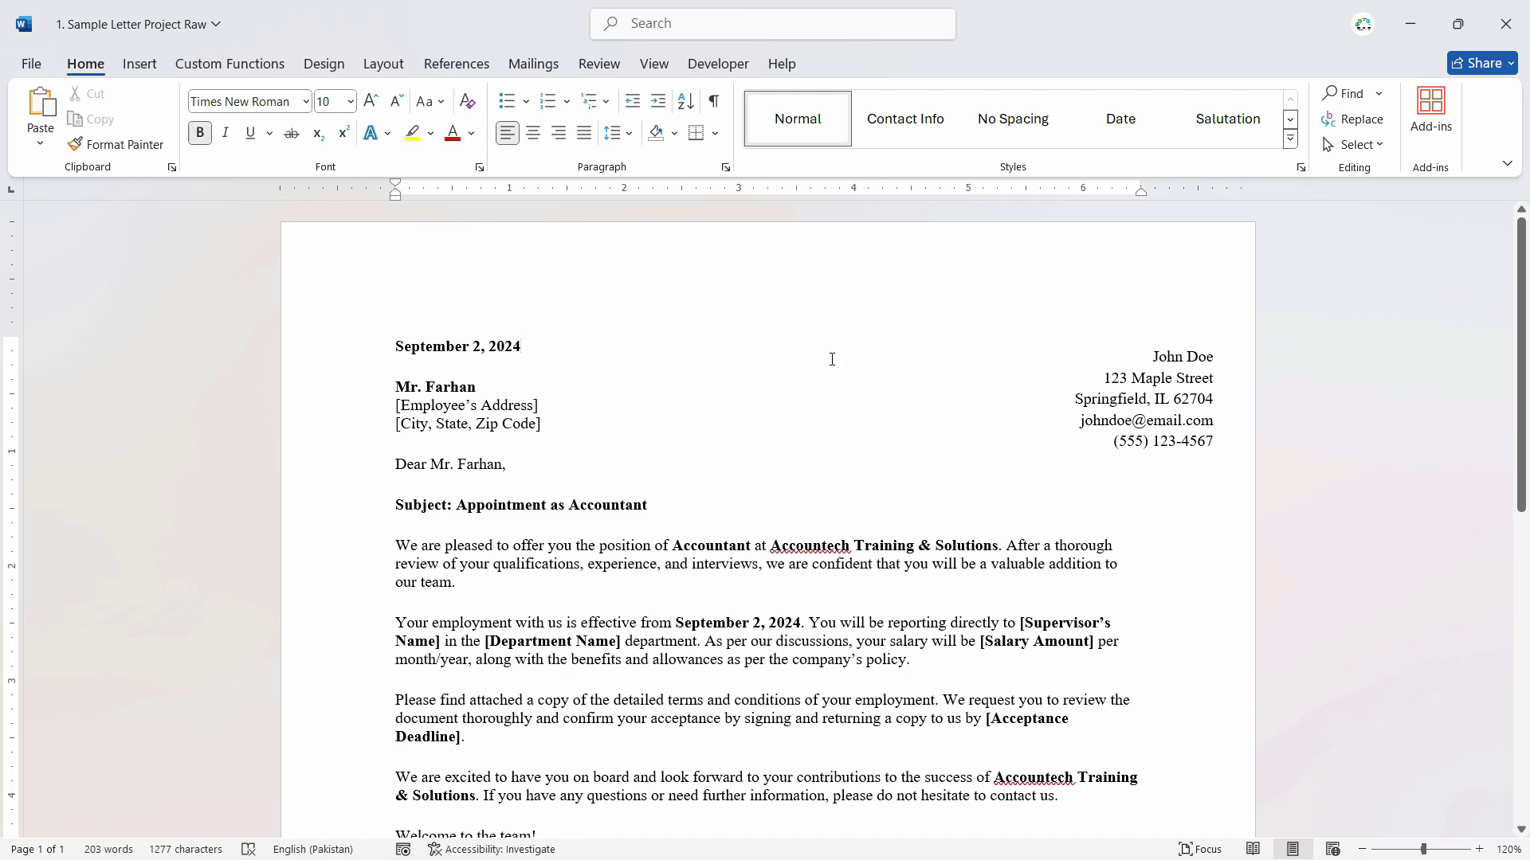
# Nudge the contact box further left toward the text margin and compare it with the recipient's address block
pyautogui.click(1199, 380)
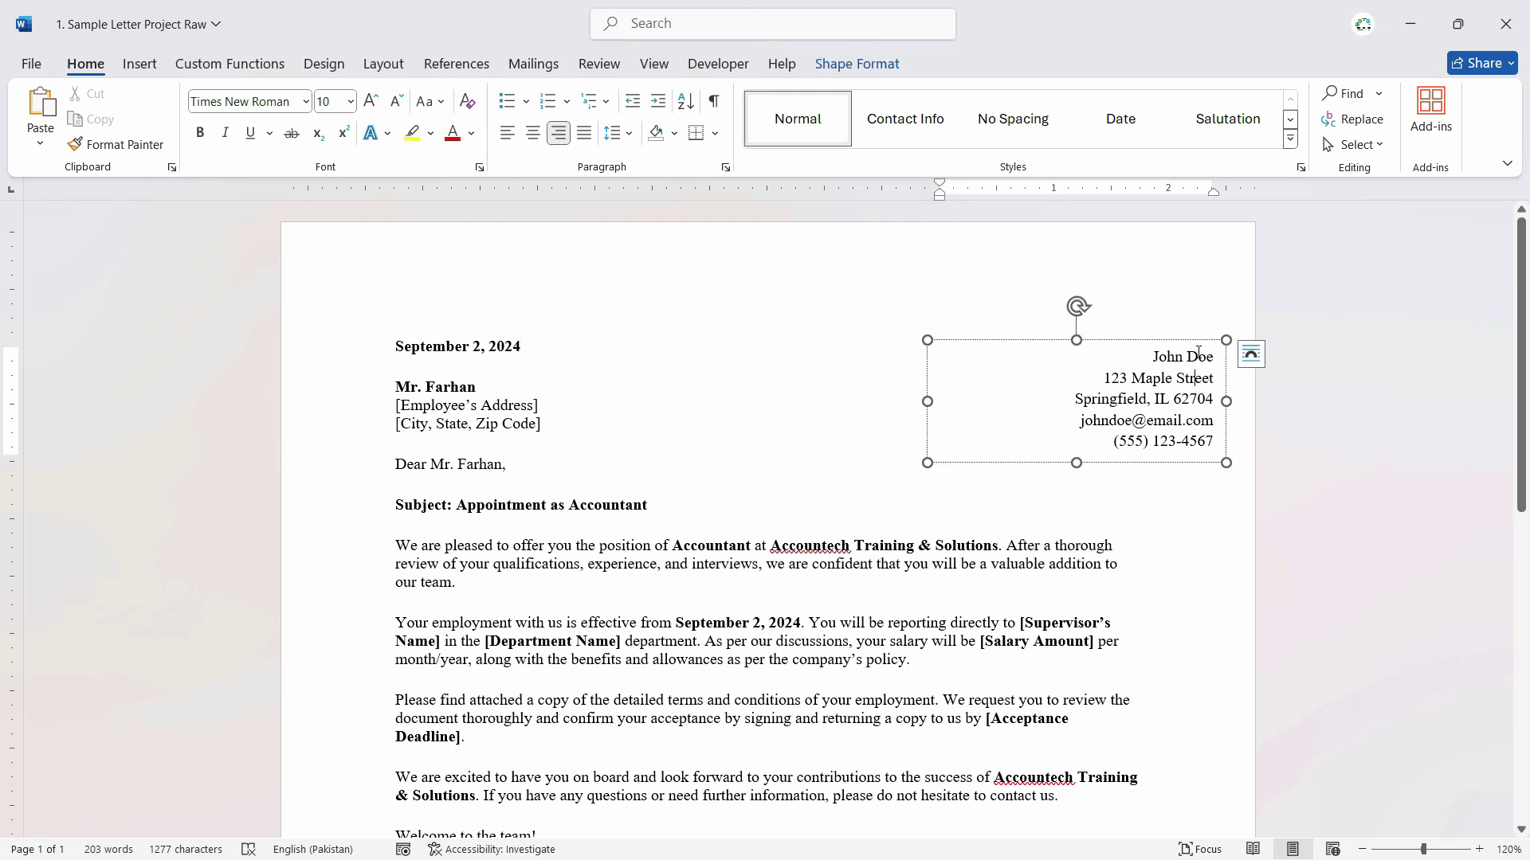
pyautogui.moveTo(1194, 340); pyautogui.dragTo(1162, 342)
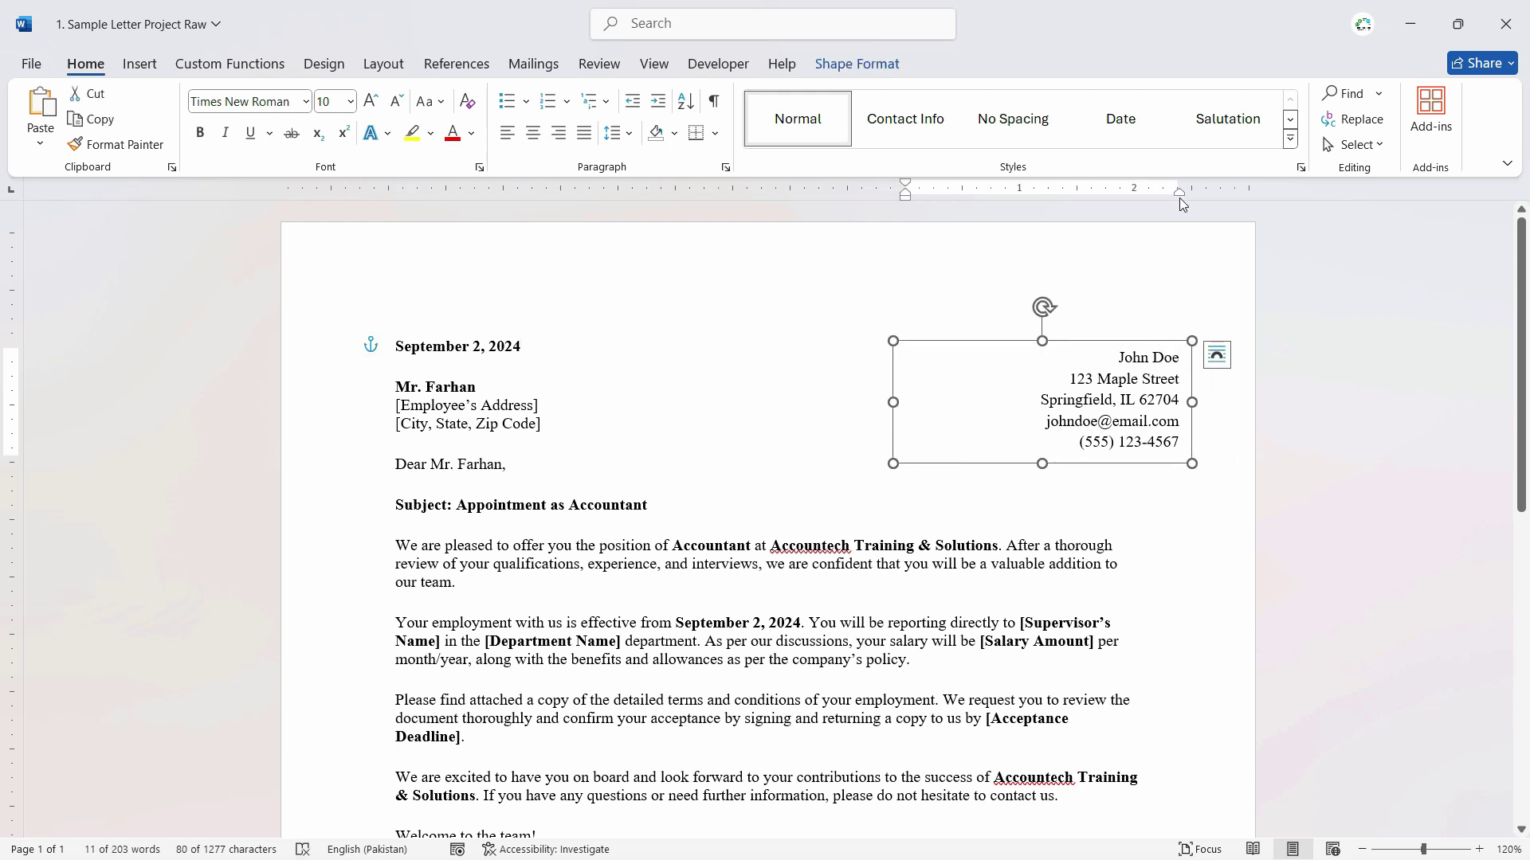
pyautogui.scroll(-3, 1200, 517)
pyautogui.scroll(3, 1185, 502)
pyautogui.moveTo(1051, 344); pyautogui.dragTo(1046, 344)
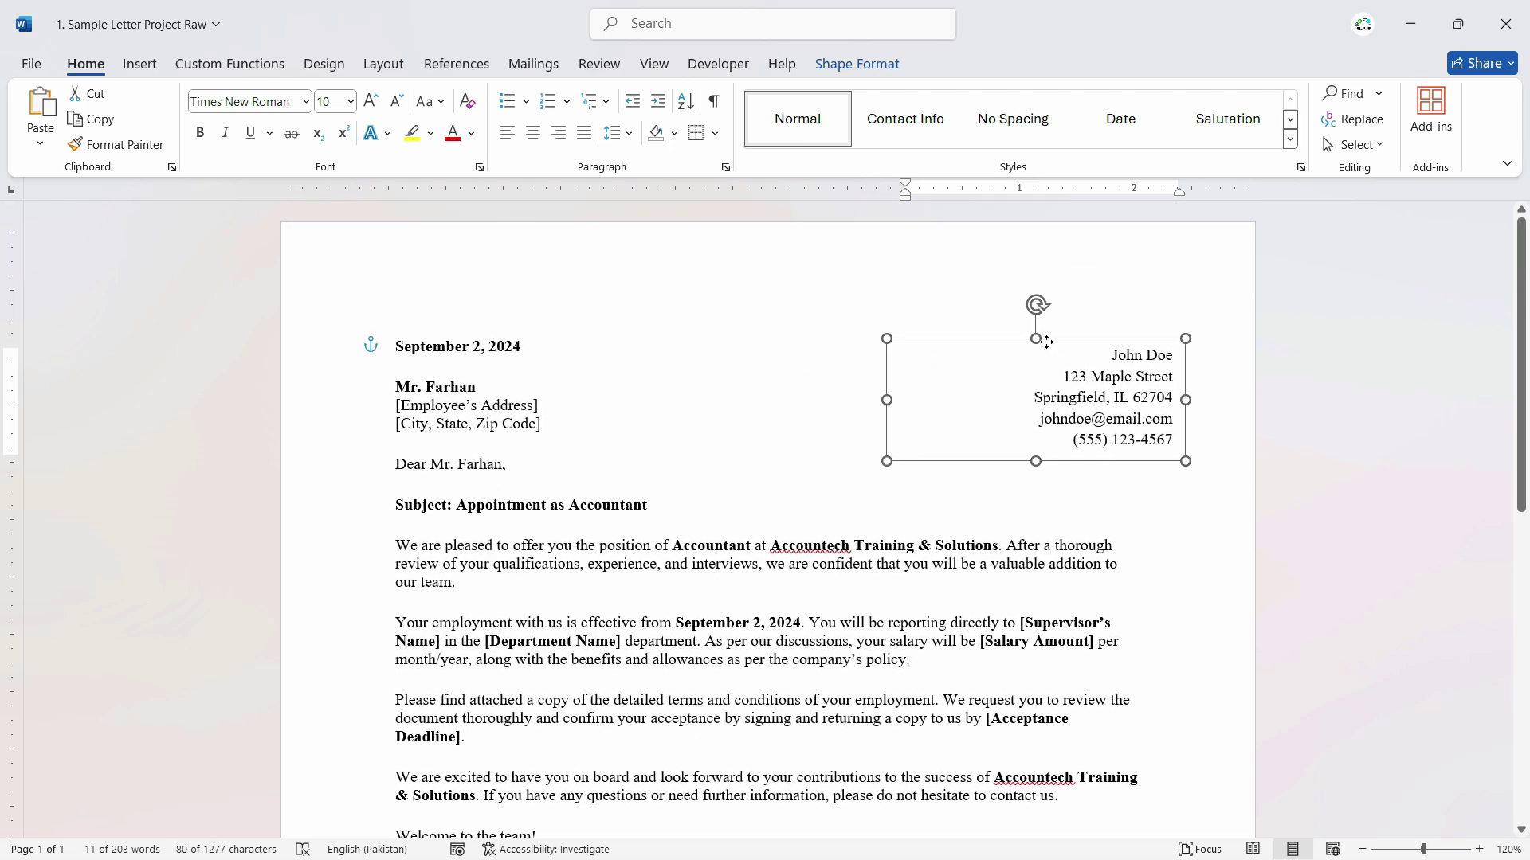
pyautogui.click(783, 310)
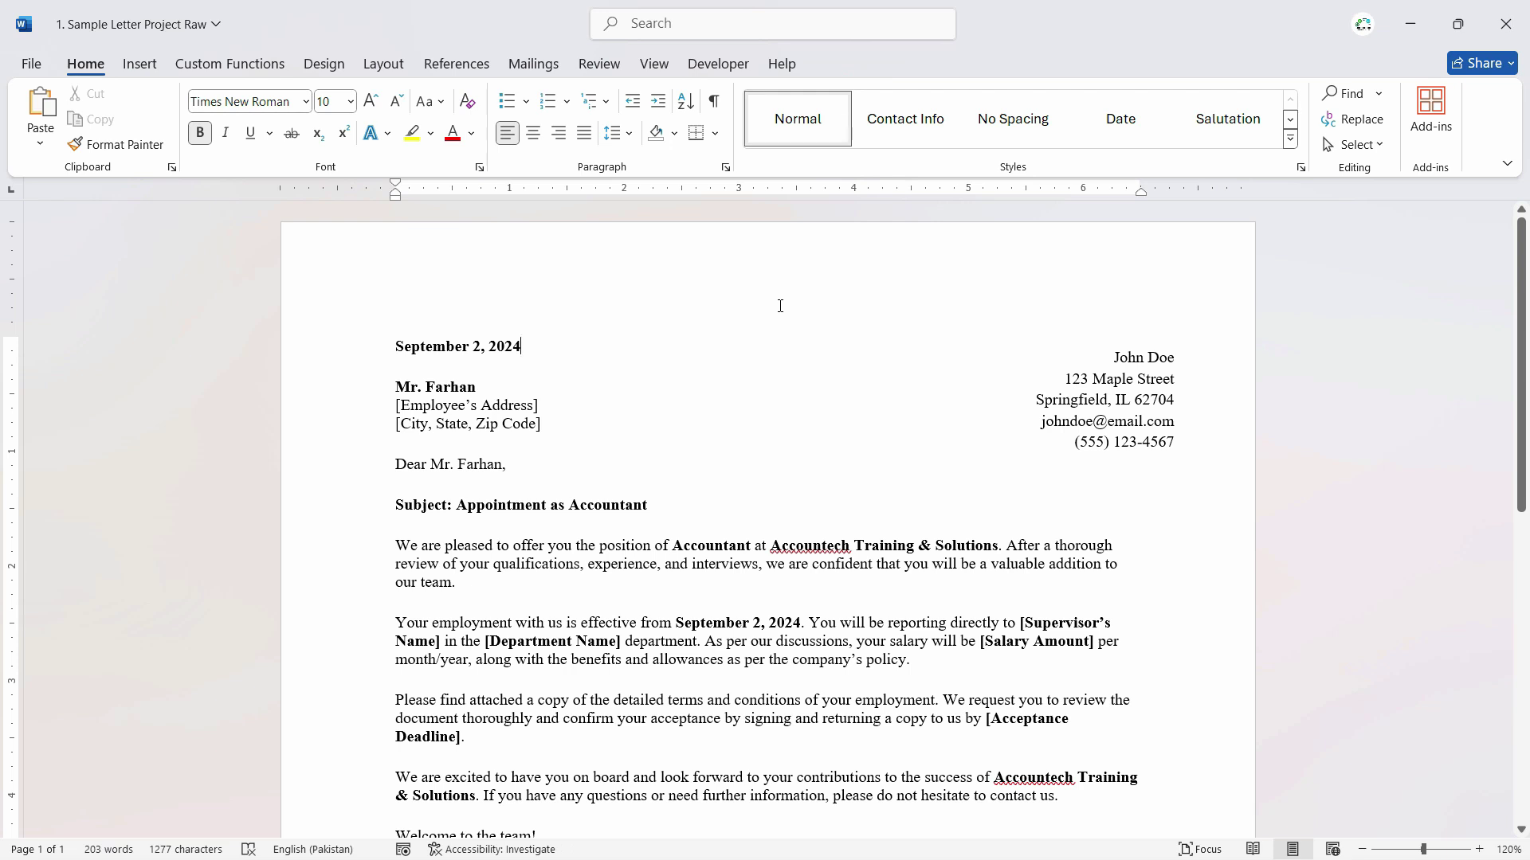
pyautogui.moveTo(375, 386); pyautogui.dragTo(374, 446)
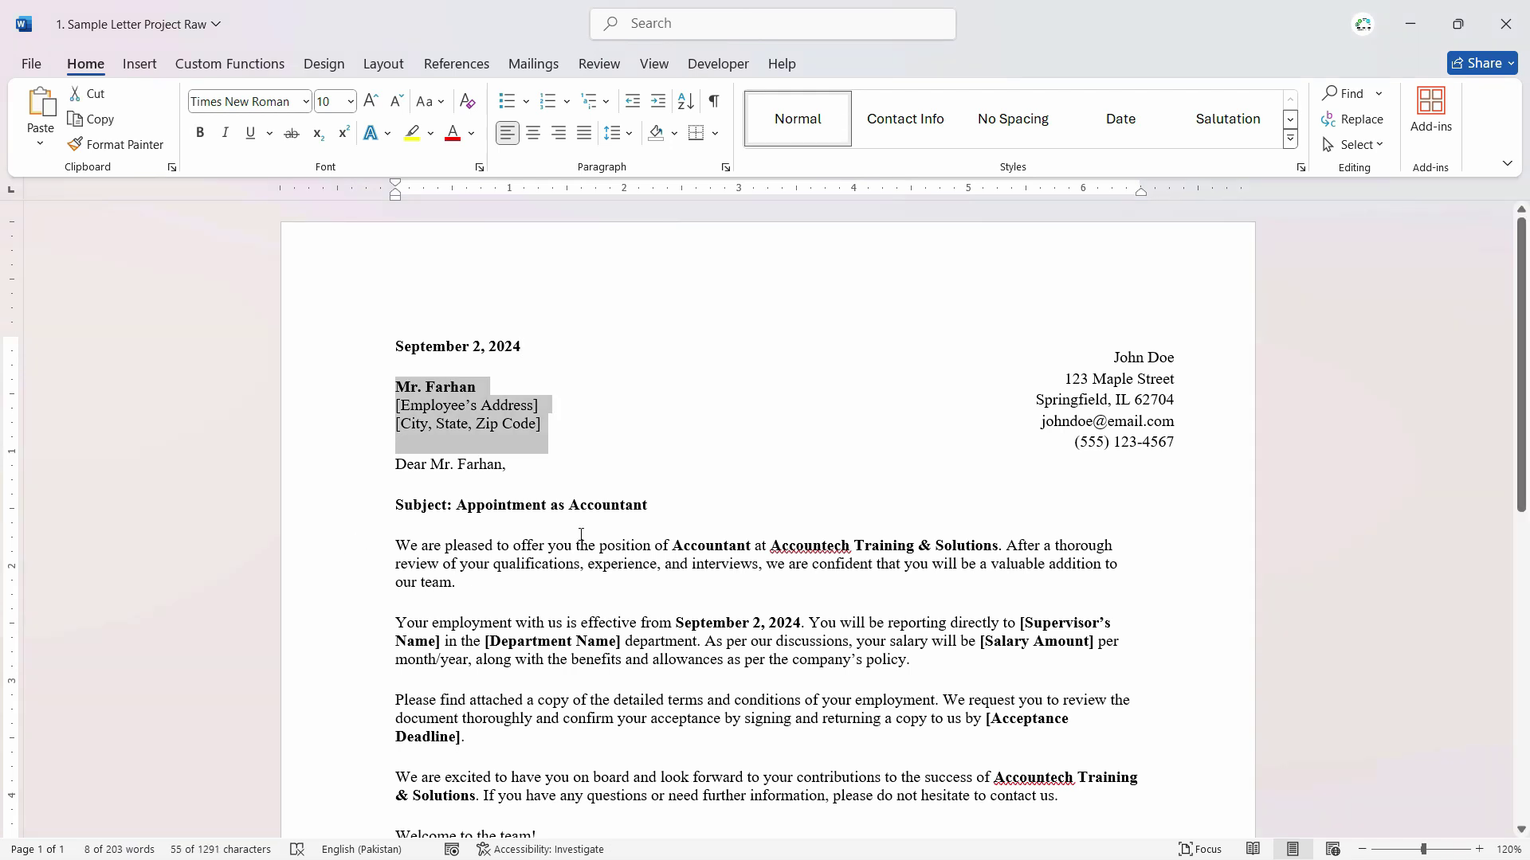